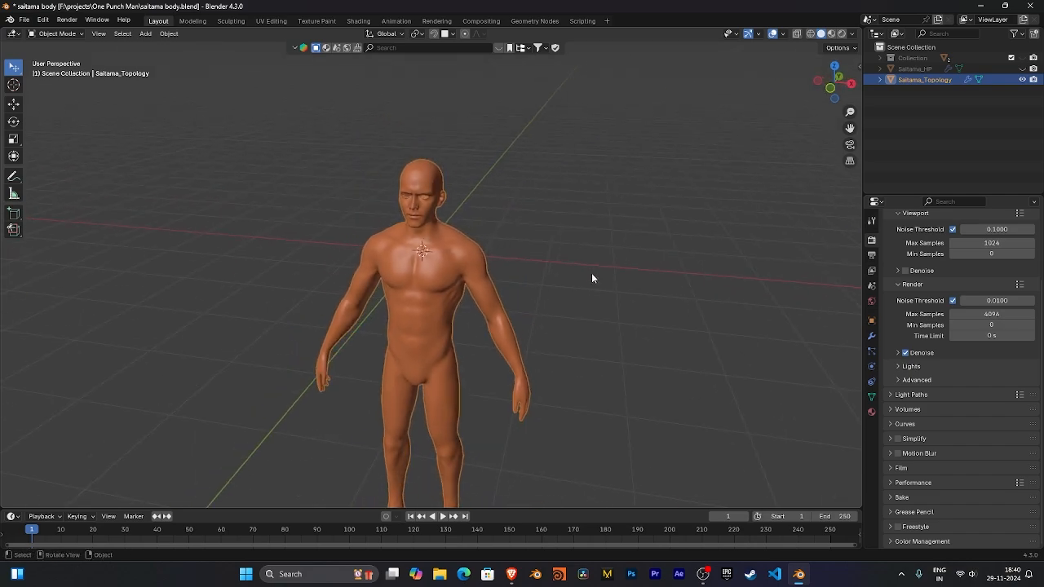
Look over the Saitama_Topology body and display its Multires modifier settings.
middle_drag(593, 279, 620, 310)
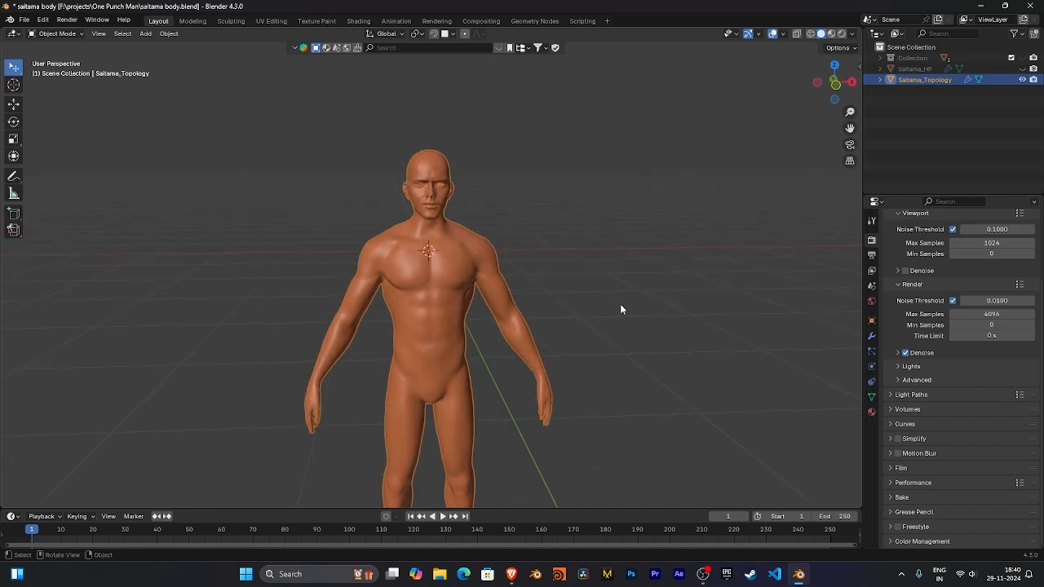
middle_drag(575, 282, 664, 266)
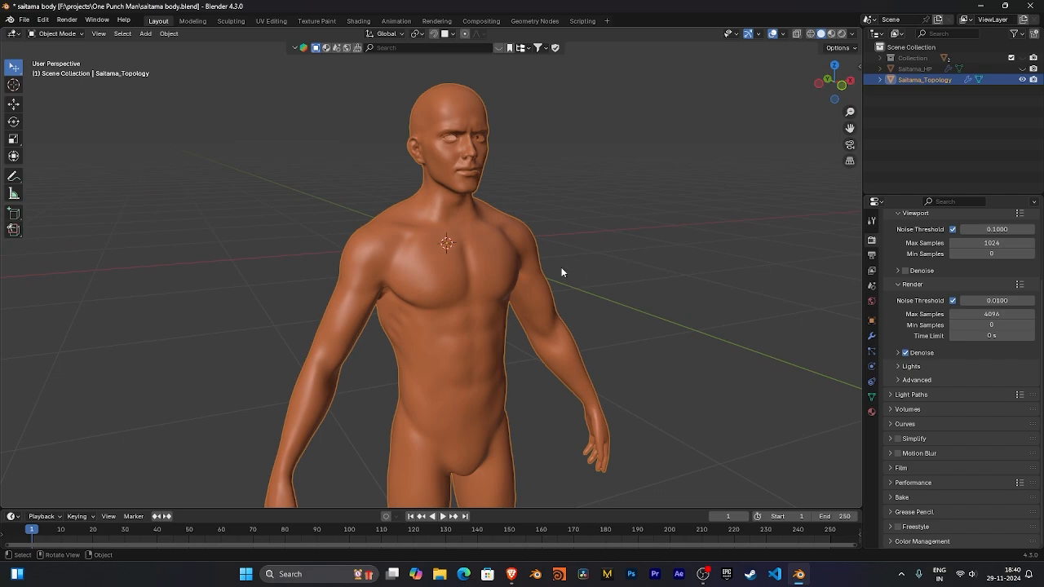
middle_drag(561, 272, 613, 236)
scroll(558, 271, up, 2)
scroll(613, 326, down, 3)
click(872, 335)
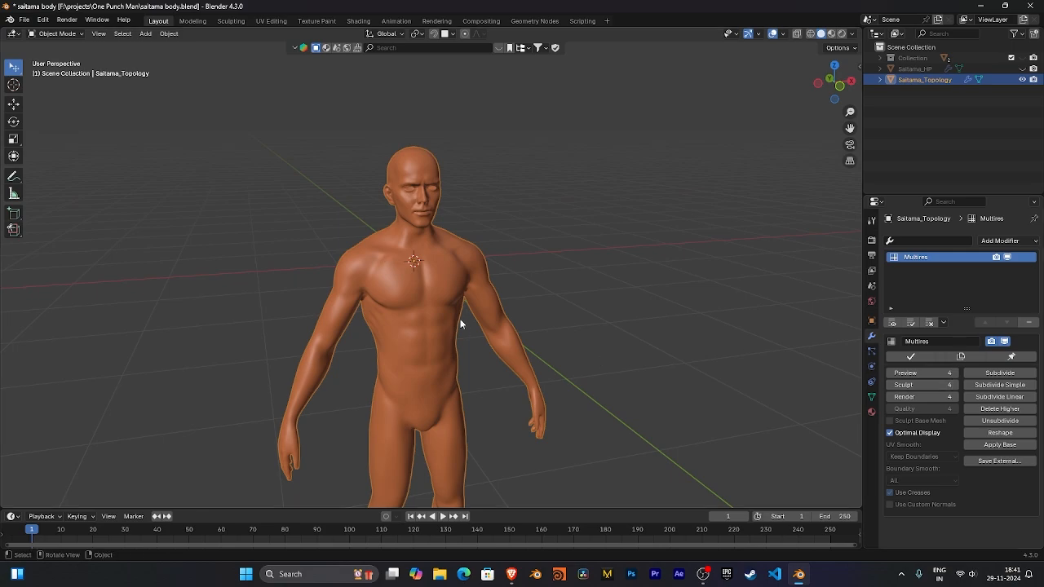
Switch the Saitama_Topology body to Sculpt Mode and view its head and chest from the front.
middle_drag(436, 287, 602, 338)
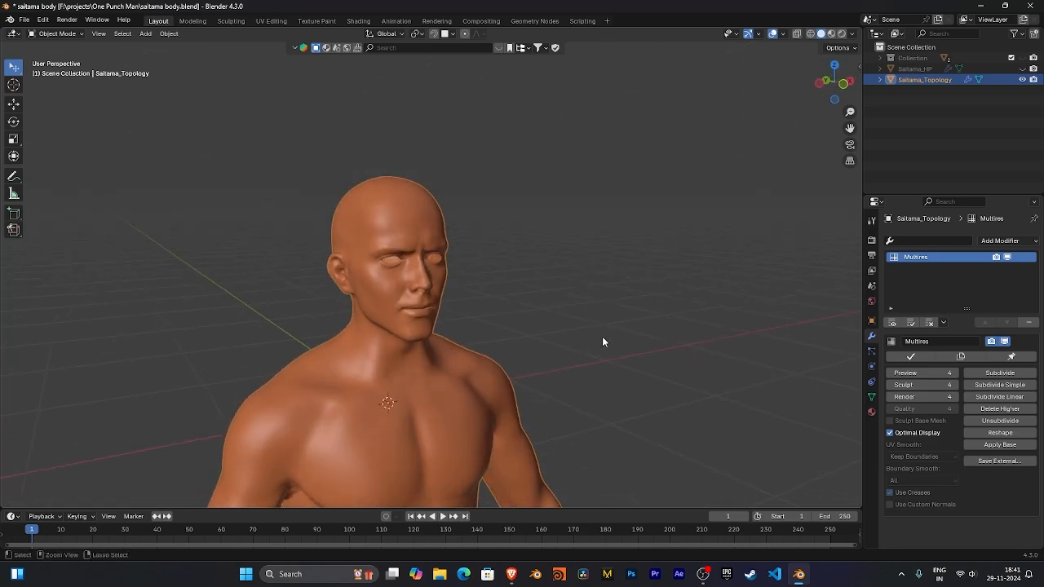
key(ctrl+Tab)
click(603, 405)
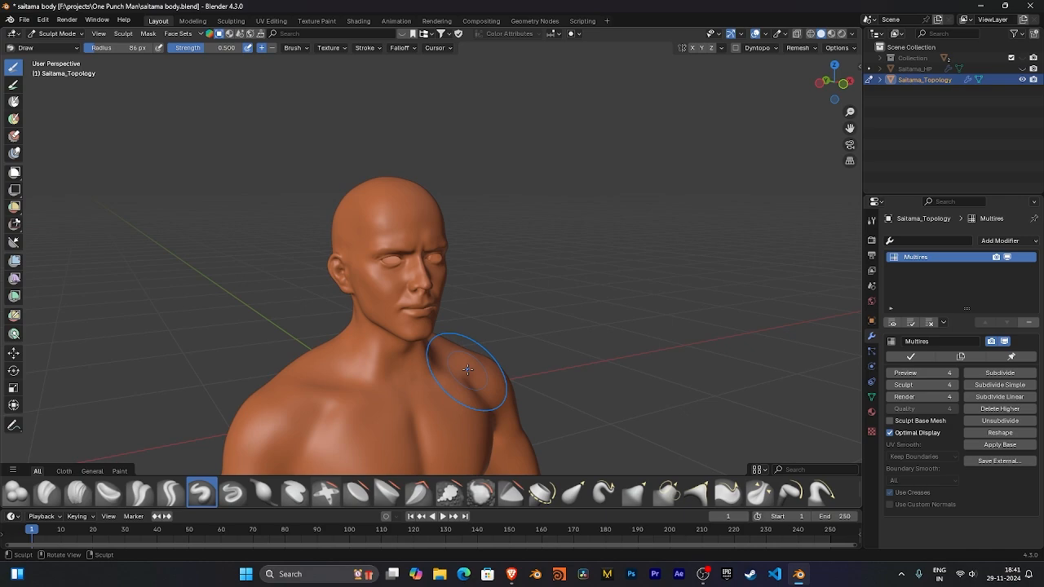
mouse_move(468, 369)
middle_down()
mouse_move(559, 342)
mouse_move(538, 279)
mouse_move(633, 340)
mouse_move(625, 363)
mouse_move(624, 304)
mouse_move(673, 339)
mouse_move(656, 303)
middle_up()
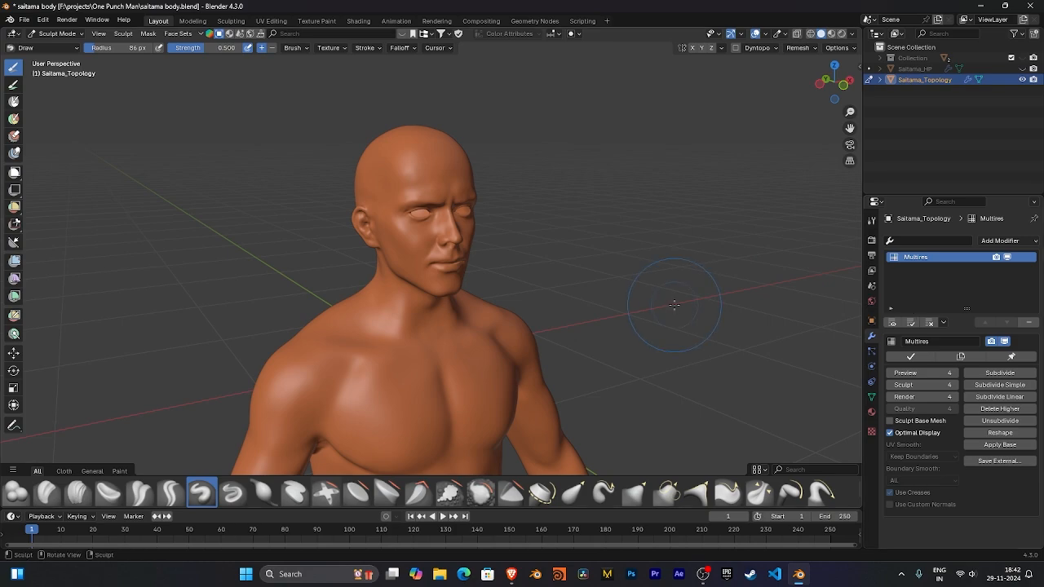
mouse_move(675, 304)
middle_down()
mouse_move(683, 331)
mouse_move(638, 255)
middle_up()
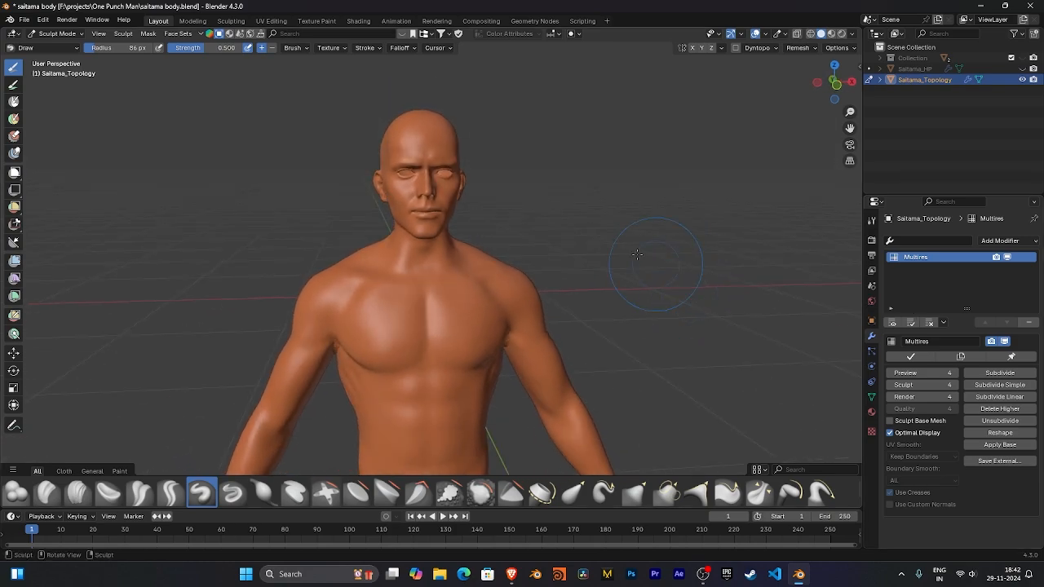
middle_drag(503, 321, 549, 318)
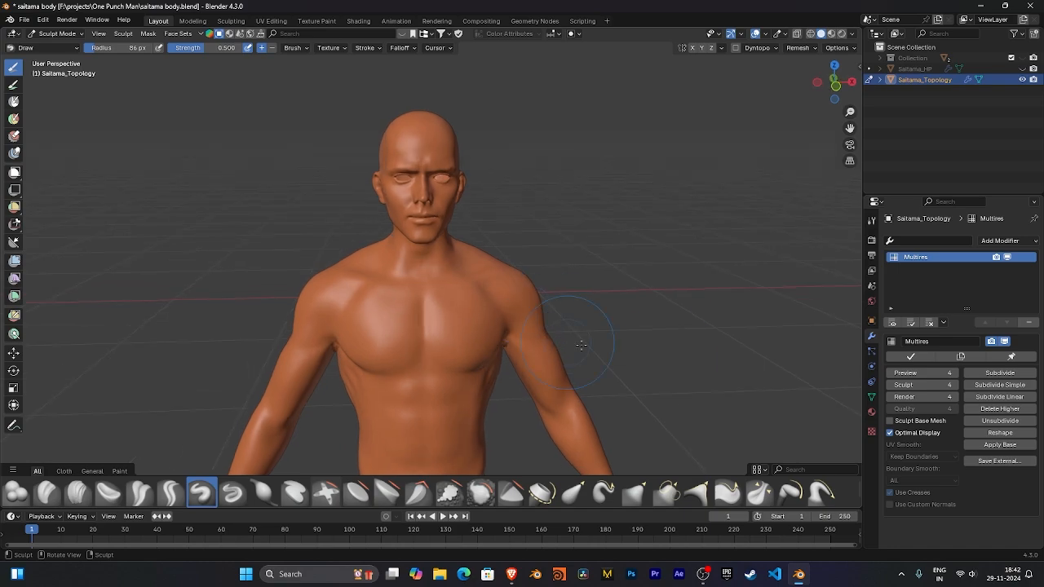
Lower the Multires modifier's viewport preview level to 0 while in Sculpt Mode.
click(890, 375)
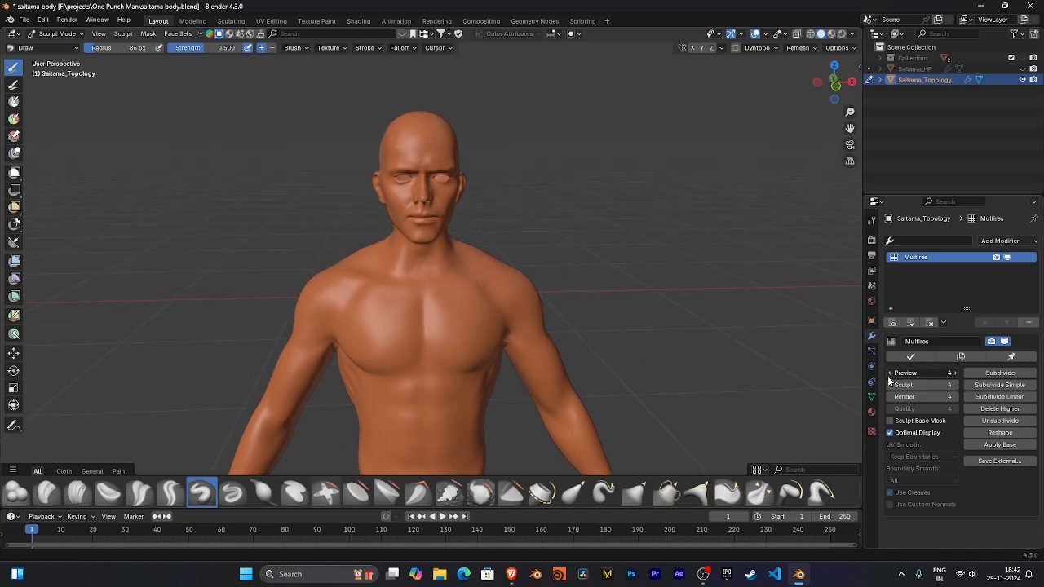
click(954, 373)
click(890, 373)
click(890, 373)
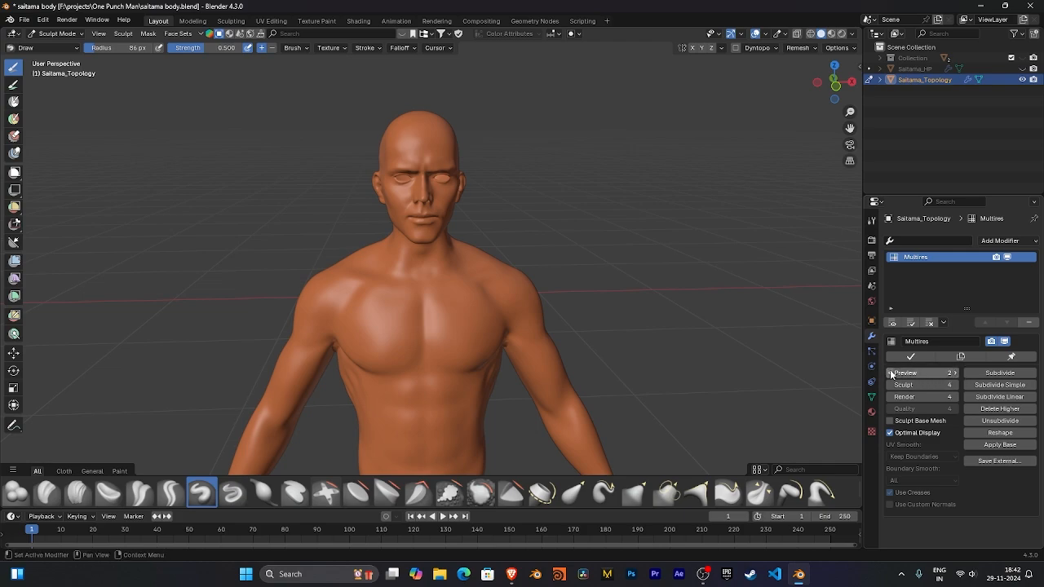
click(890, 374)
click(890, 374)
middle_drag(578, 304, 588, 284)
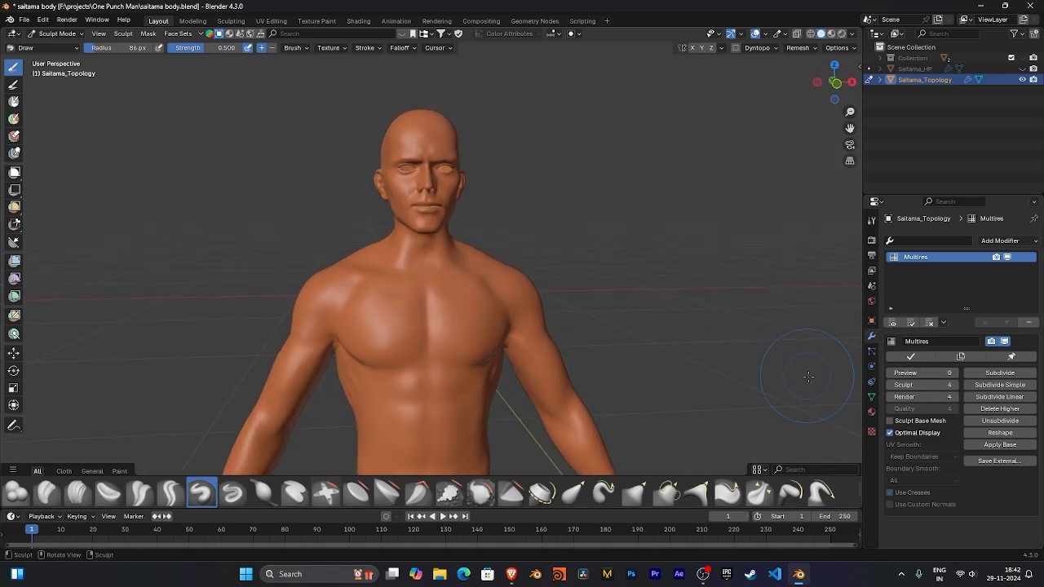
Set the Multires preview level to 4 and return the body to Object Mode.
click(955, 373)
click(956, 373)
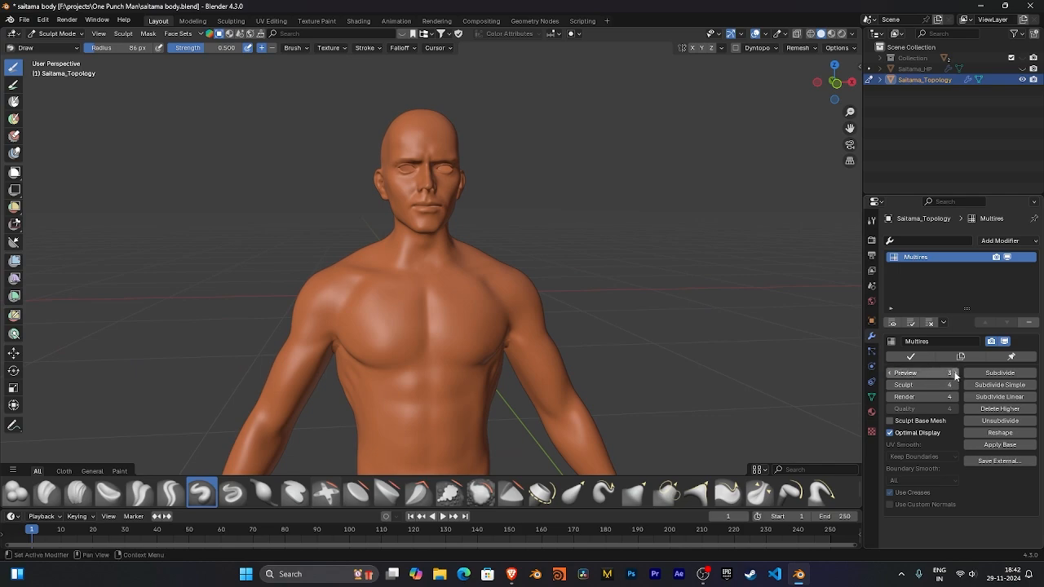
click(956, 374)
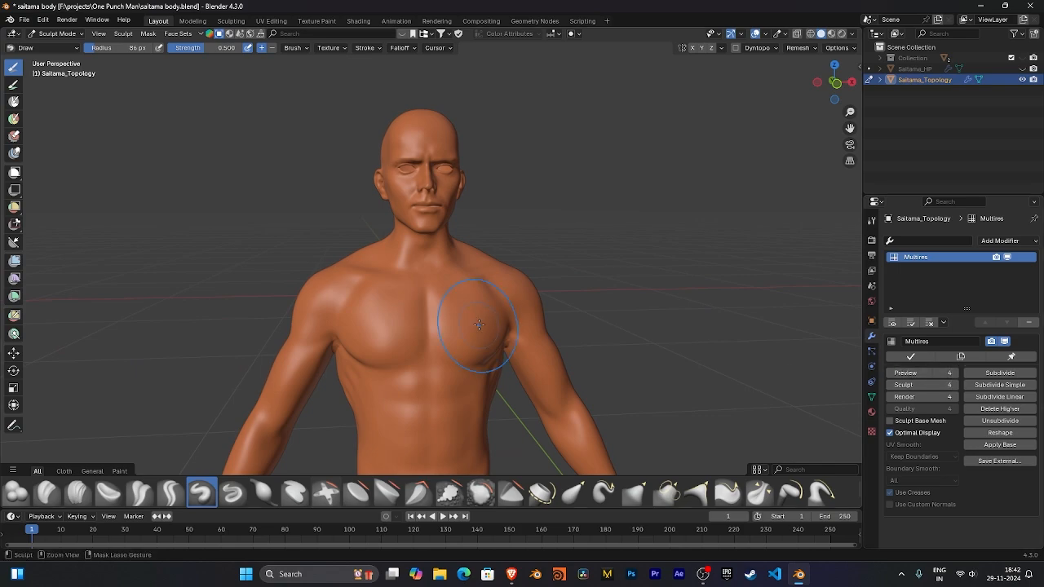
key(ctrl+Tab)
click(364, 327)
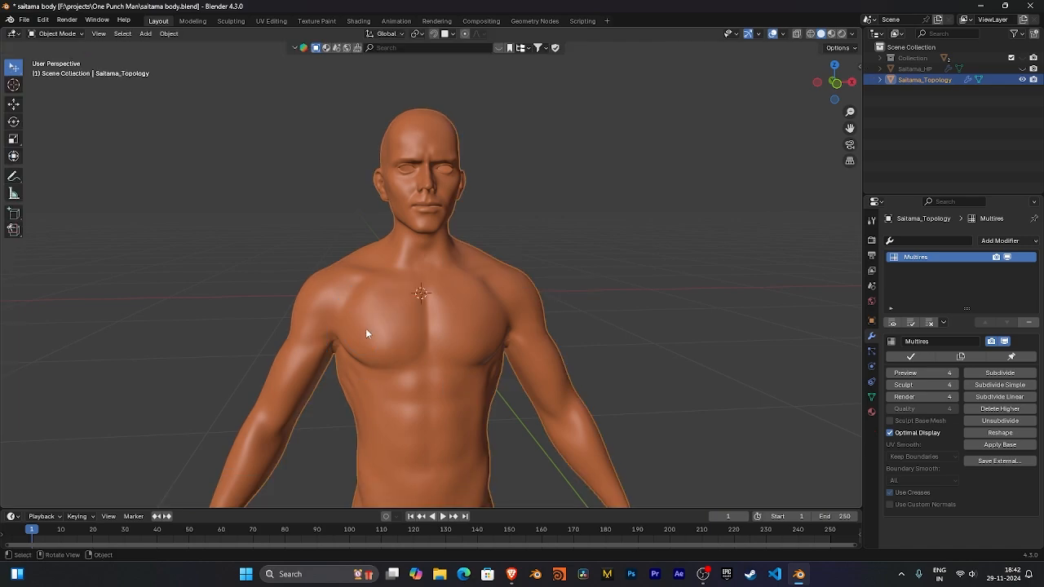
Reduce the Multires preview level to 0 in Object Mode and check the body's base shape.
mouse_move(366, 328)
middle_down()
mouse_move(636, 304)
mouse_move(617, 331)
mouse_move(628, 342)
middle_up()
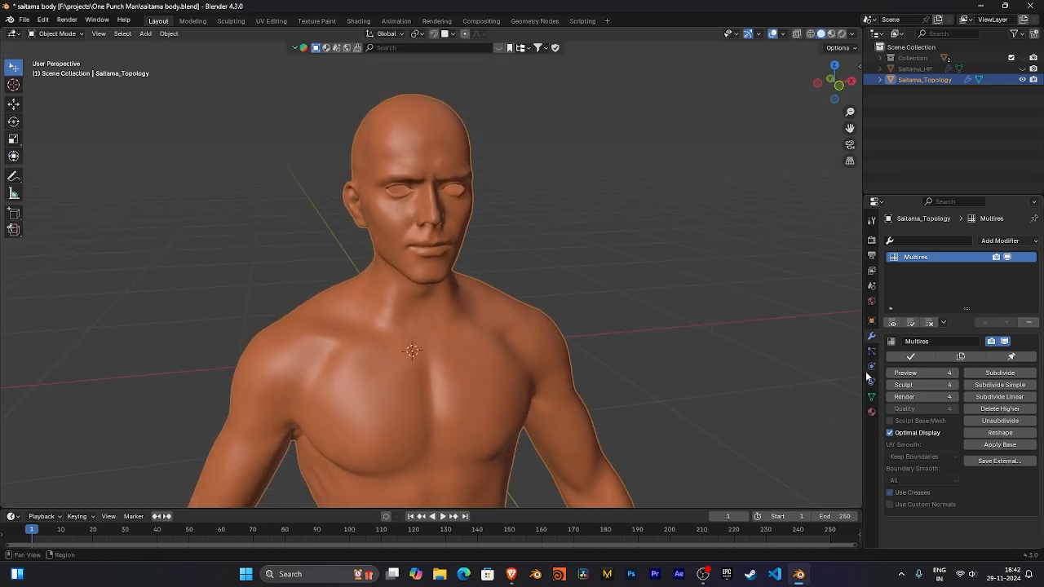
click(889, 374)
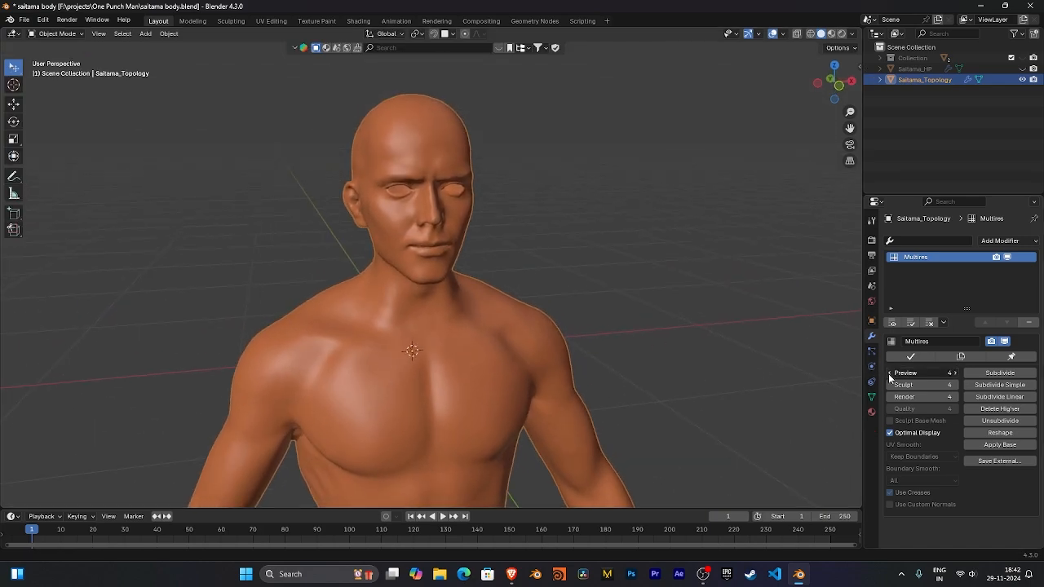
click(889, 375)
click(890, 374)
click(889, 374)
middle_drag(527, 348, 585, 368)
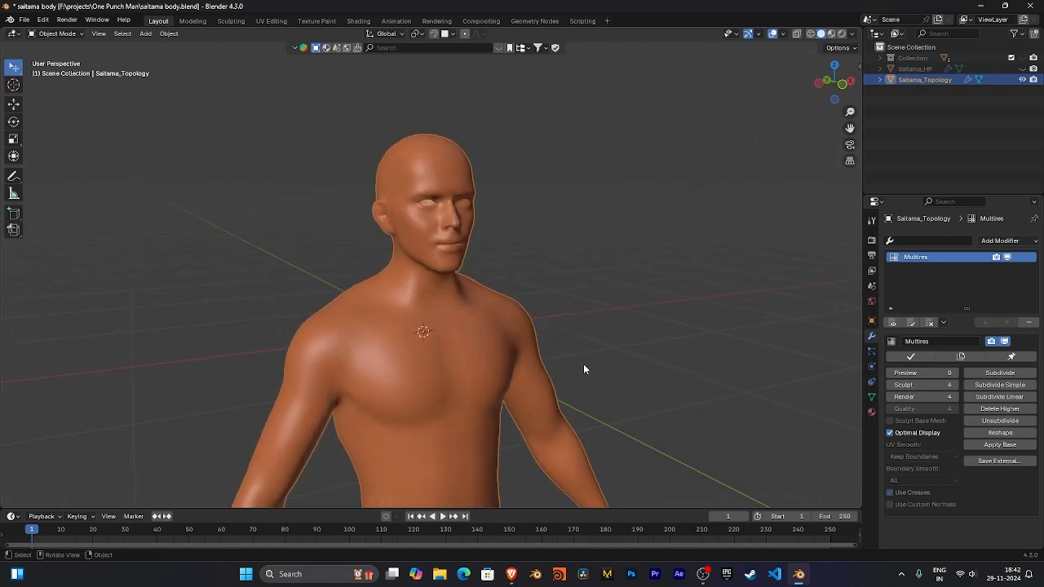
Raise the Multires preview level to 4 and inspect the full-detail head and torso from several angles.
click(956, 374)
click(956, 373)
click(956, 372)
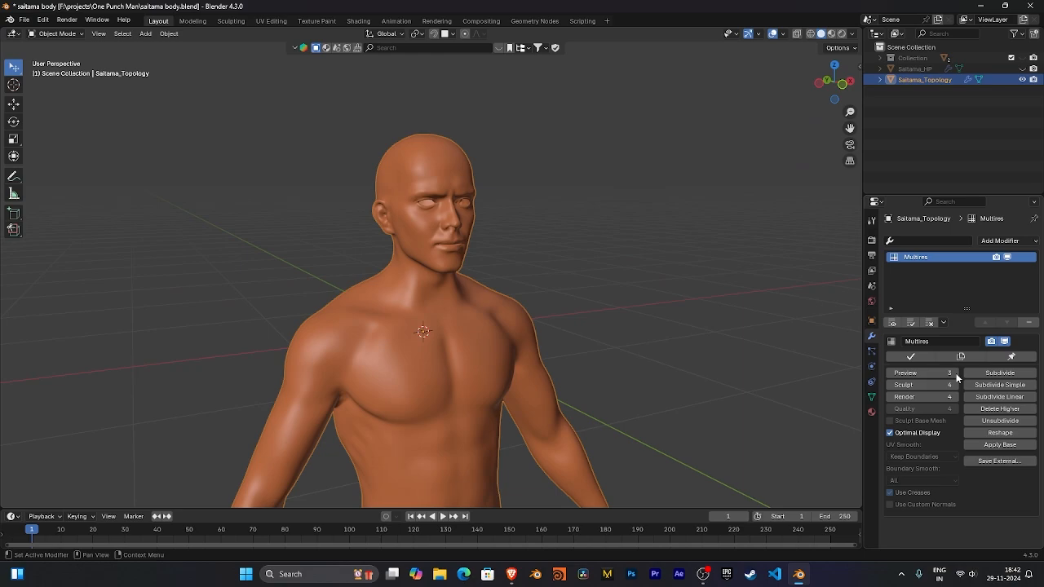
click(956, 373)
middle_drag(562, 401, 573, 292)
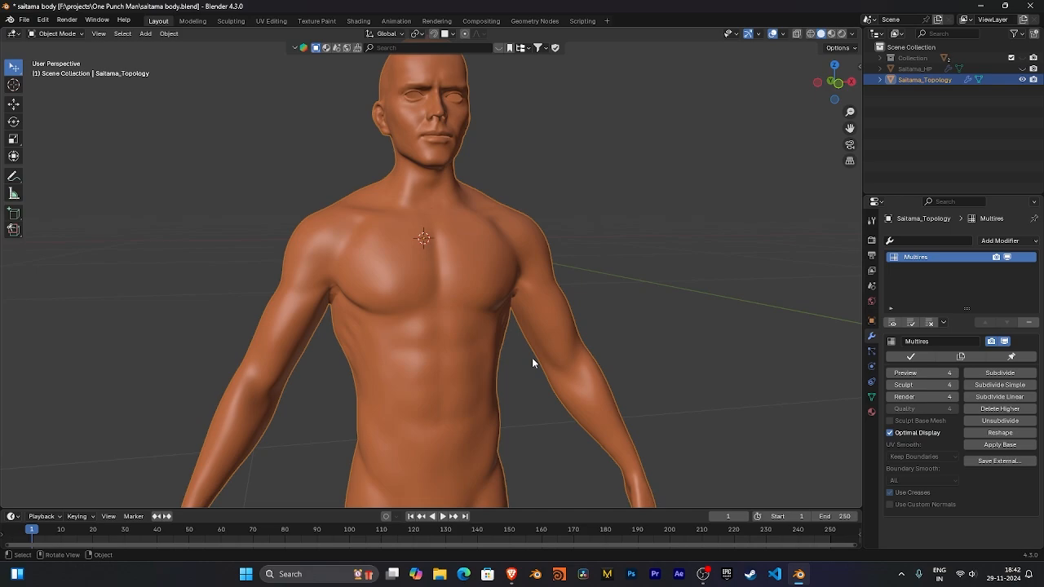
mouse_move(590, 357)
middle_down()
mouse_move(548, 362)
mouse_move(580, 321)
mouse_move(492, 320)
mouse_move(559, 334)
mouse_move(590, 319)
mouse_move(590, 354)
middle_up()
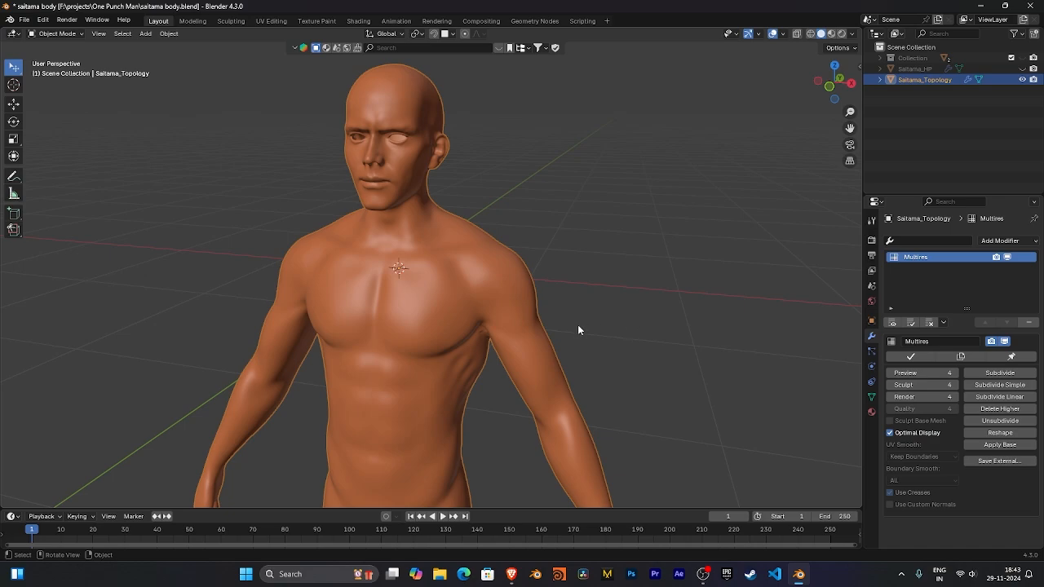
middle_drag(578, 330, 636, 322)
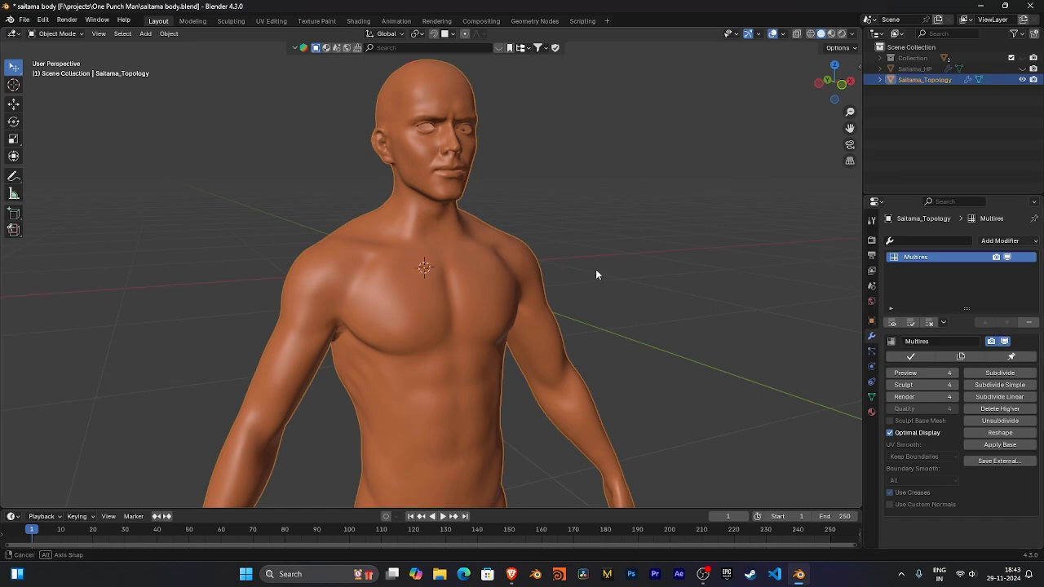
middle_drag(596, 275, 576, 285)
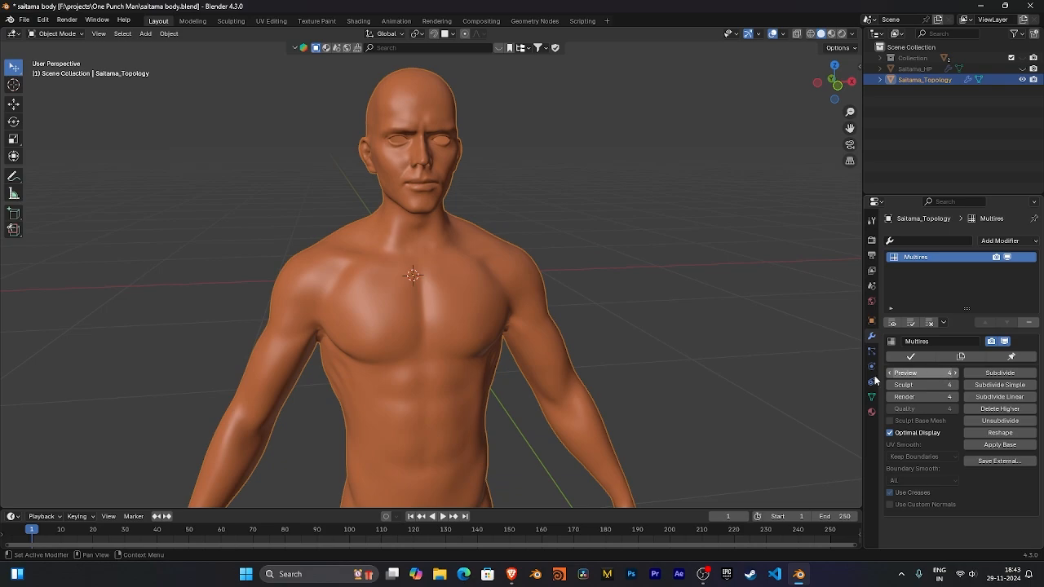
Enter Sculpt Mode on the Saitama_Topology body and frame the face up close around the eyes and nose.
key(ctrl+Tab)
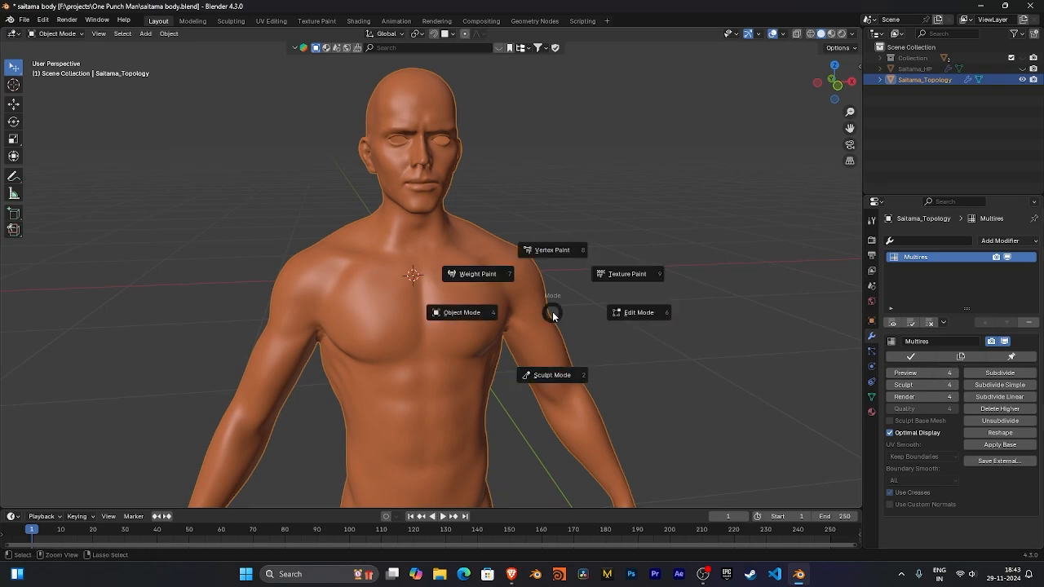
click(566, 374)
mouse_move(489, 156)
shift+middle_down()
mouse_move(483, 240)
mouse_move(504, 246)
shift+middle_up()
scroll(571, 253, up, 5)
middle_drag(546, 212, 612, 249)
mouse_move(612, 249)
middle_down()
mouse_move(623, 246)
mouse_move(597, 224)
mouse_move(608, 314)
mouse_move(655, 317)
mouse_move(576, 302)
middle_up()
scroll(604, 224, up, 2)
scroll(666, 298, up, 2)
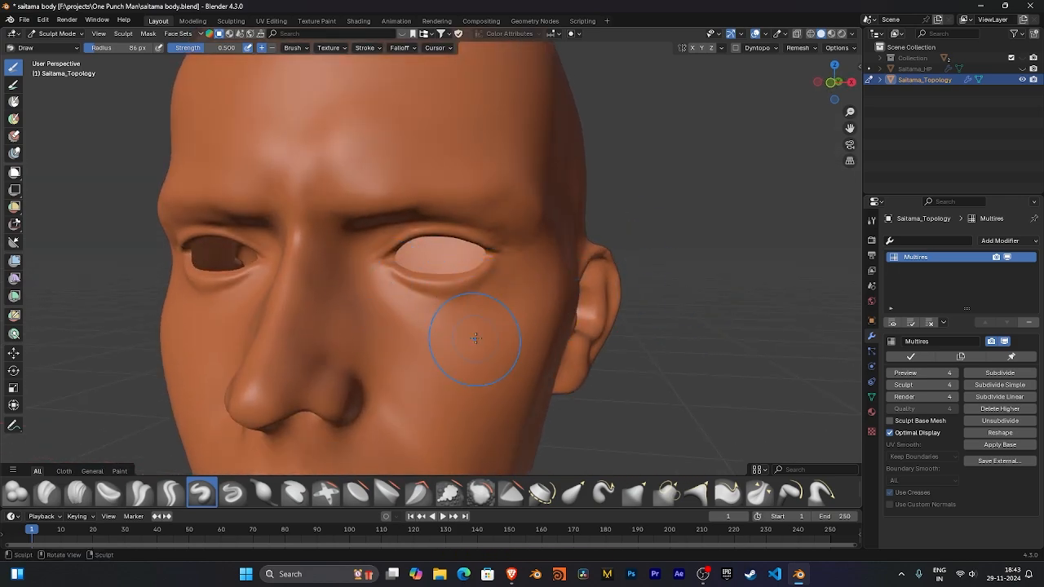
scroll(612, 295, down, 3)
middle_drag(612, 295, 643, 275)
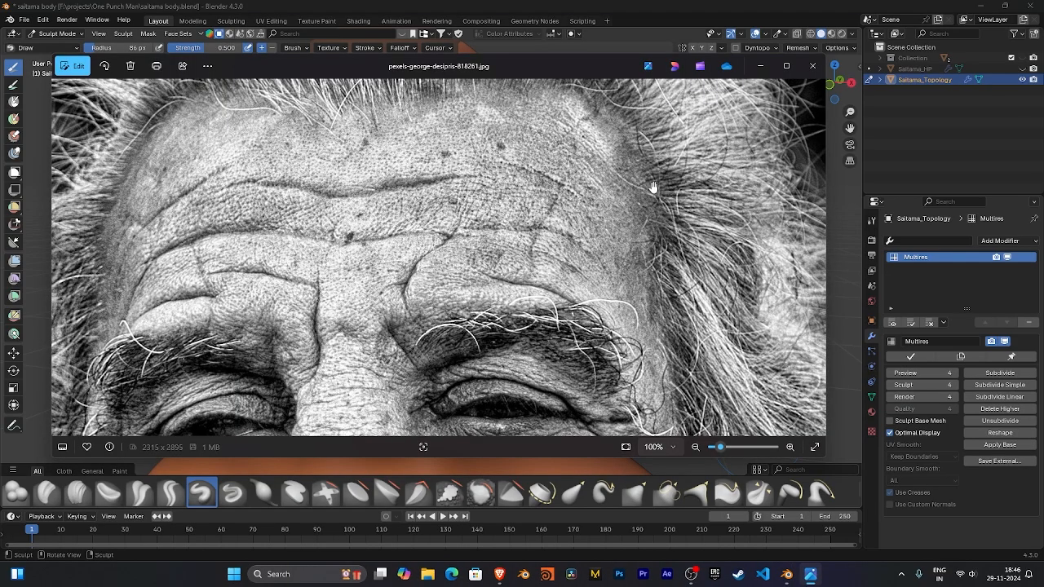
Enlarge the reference portrait photo in the image viewer and examine its forehead wrinkles, eye folds, nose pores and lip creases.
click(785, 66)
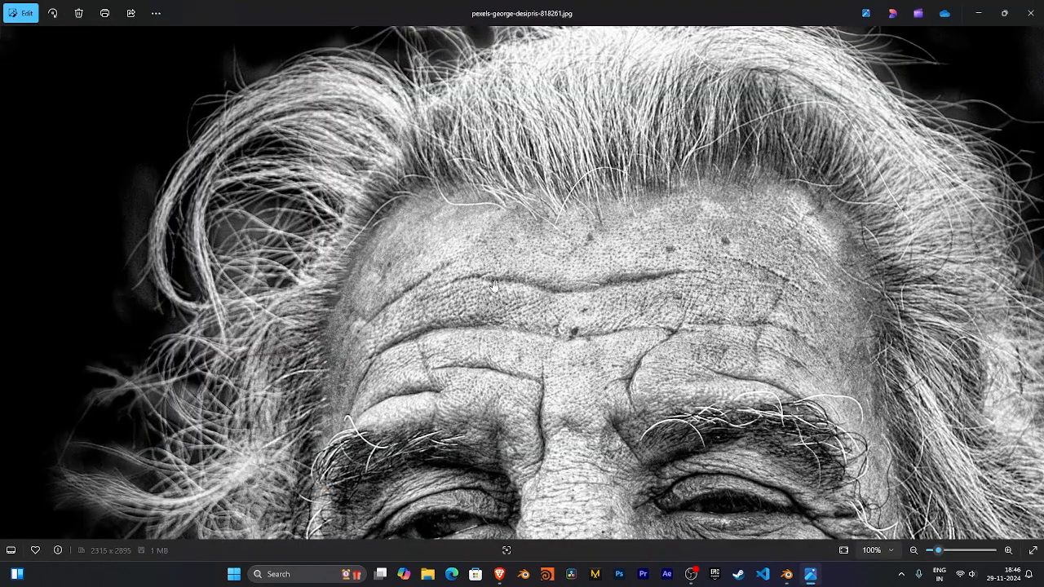
scroll(640, 307, down, 5)
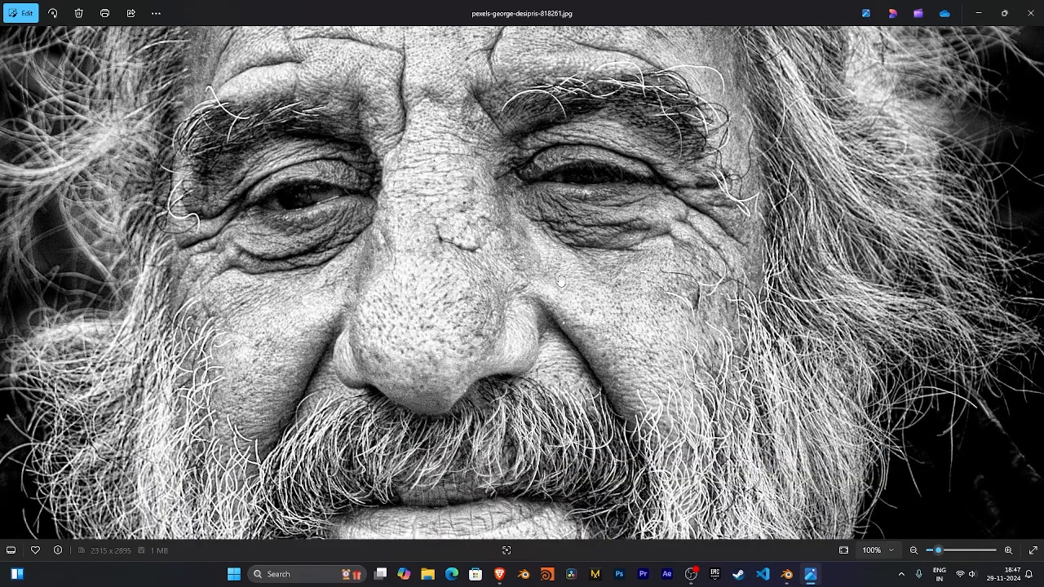
scroll(561, 281, down, 4)
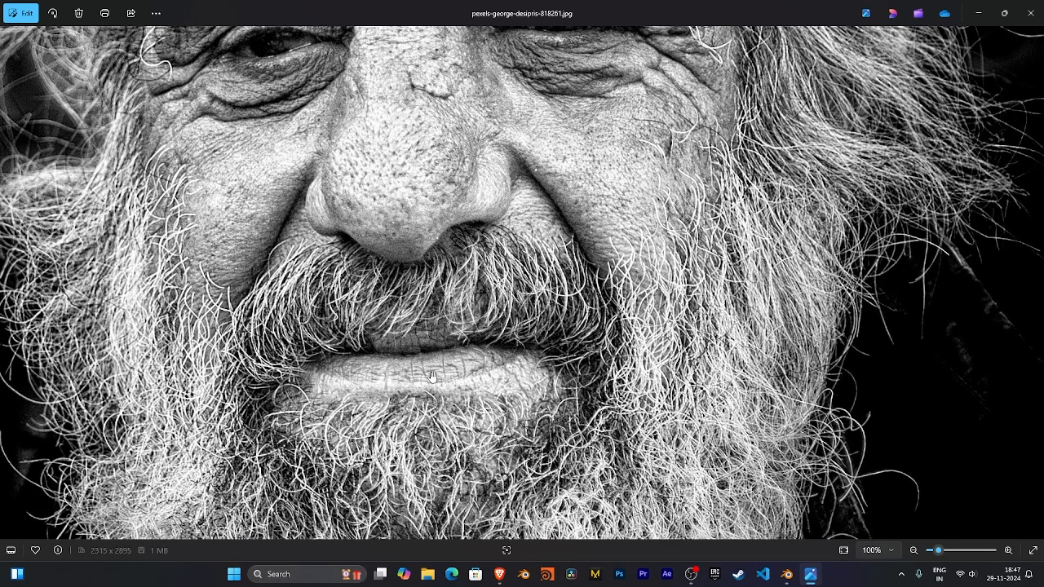
scroll(482, 326, up, 1)
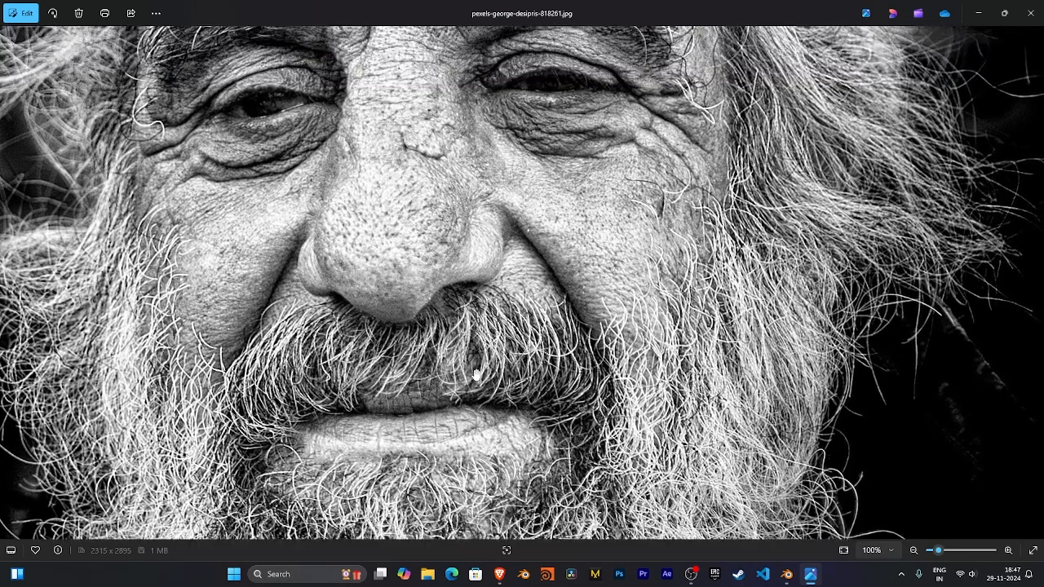
drag(488, 234, 464, 343)
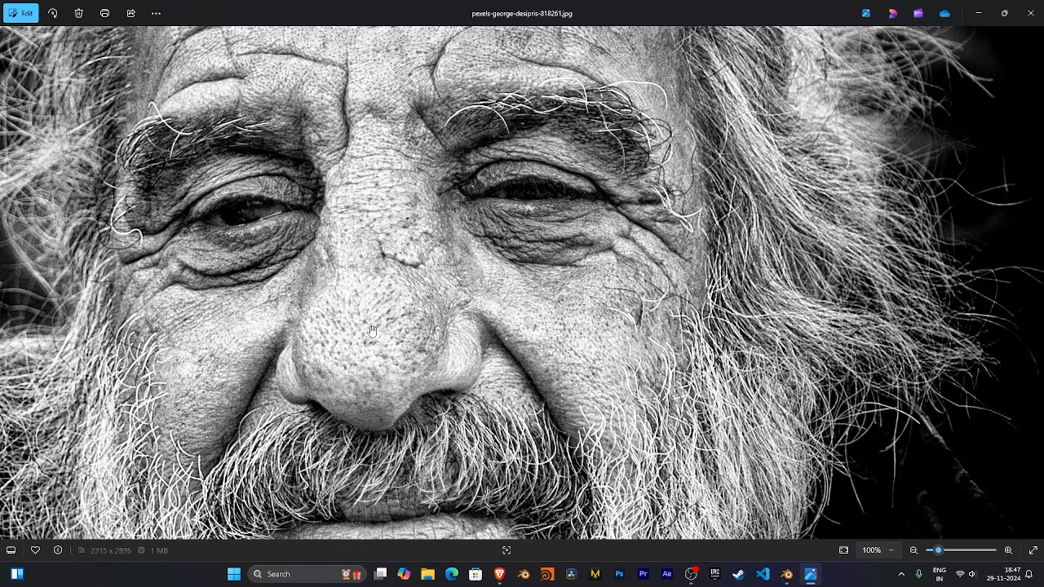
drag(372, 330, 930, 490)
drag(945, 556, 936, 552)
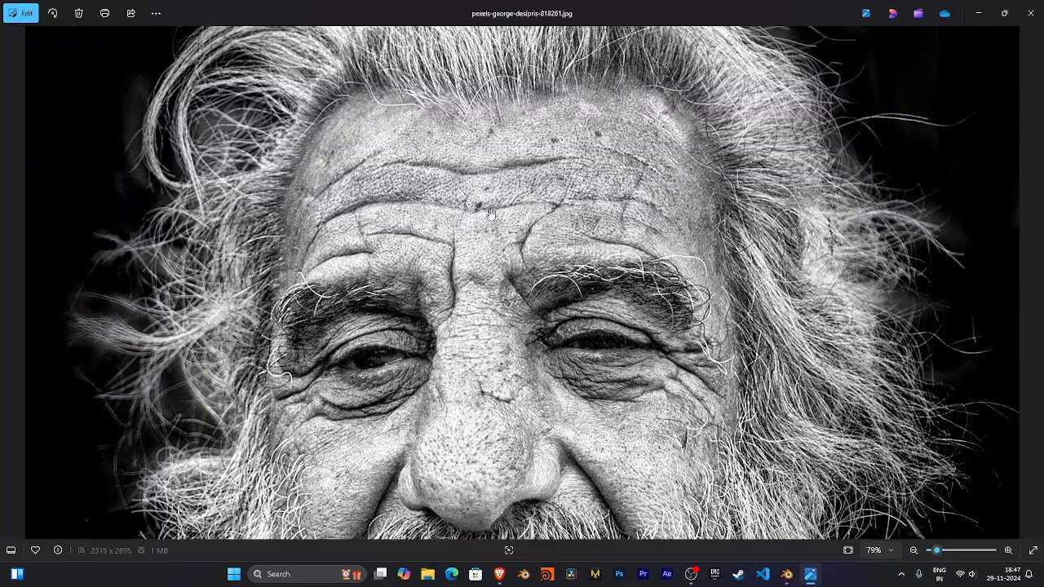
drag(487, 233, 473, 271)
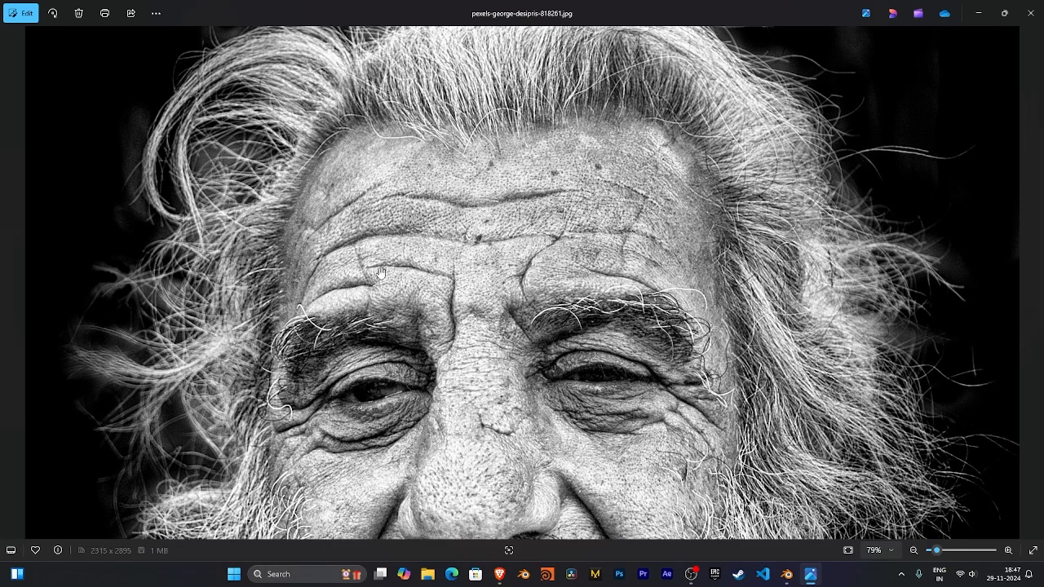
scroll(628, 356, down, 1)
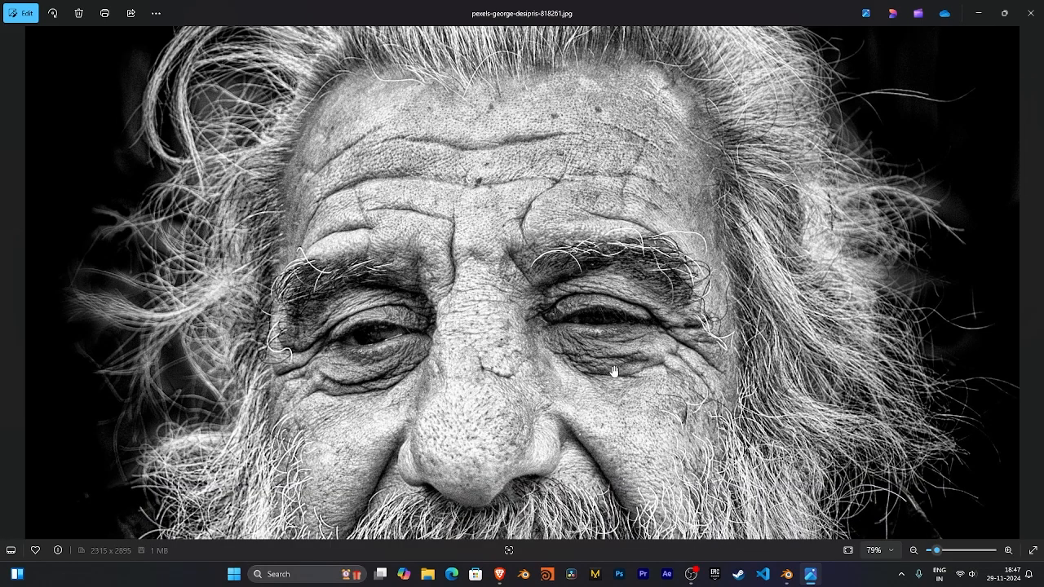
drag(615, 371, 613, 317)
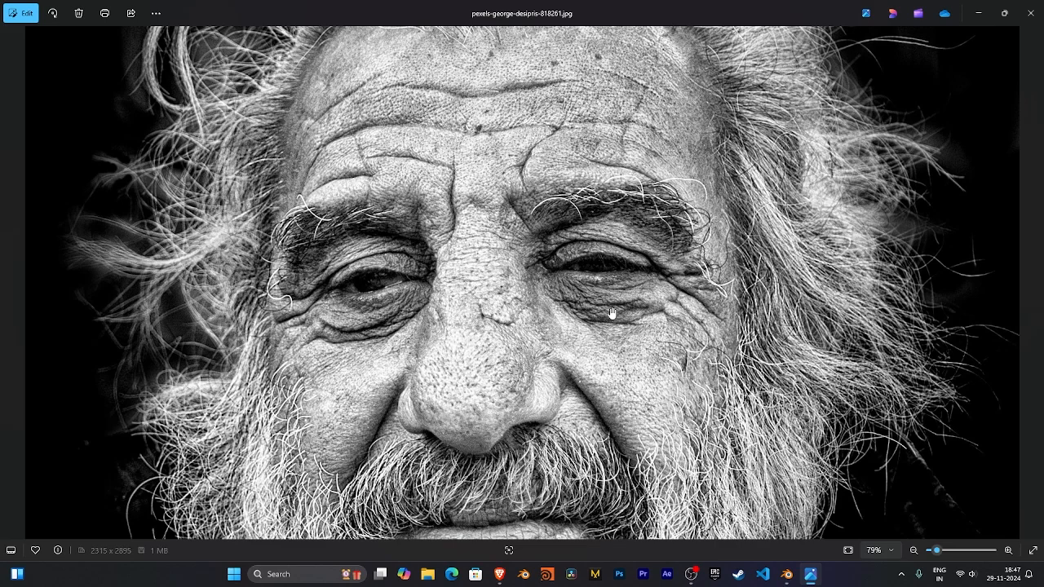
drag(612, 313, 613, 286)
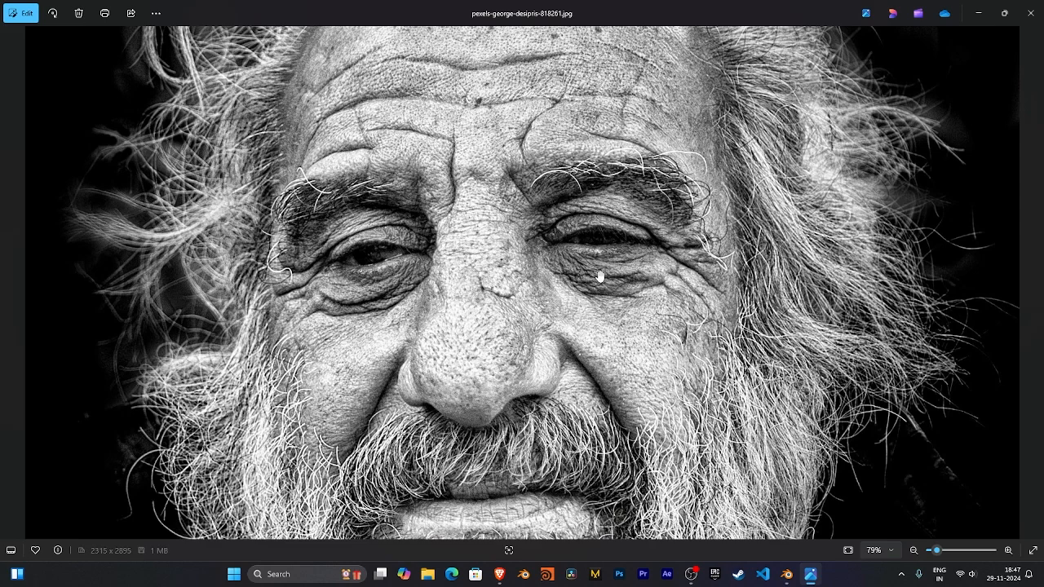
Study the reference portrait from the hairline down to the beard, comparing forehead creases, eyelid folds, nose pores and lips.
scroll(600, 277, down, 1)
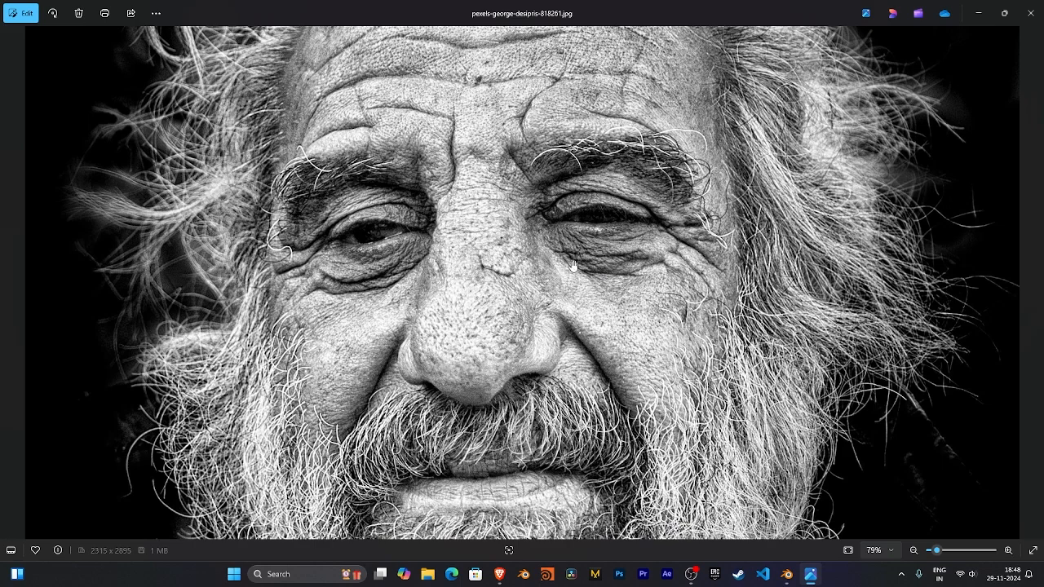
drag(621, 301, 615, 325)
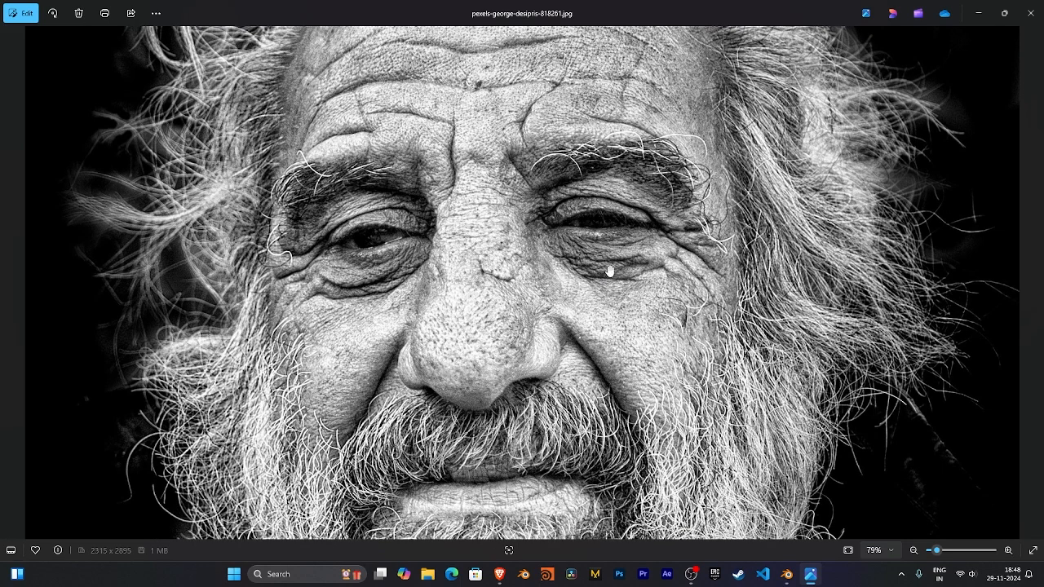
drag(609, 265, 608, 381)
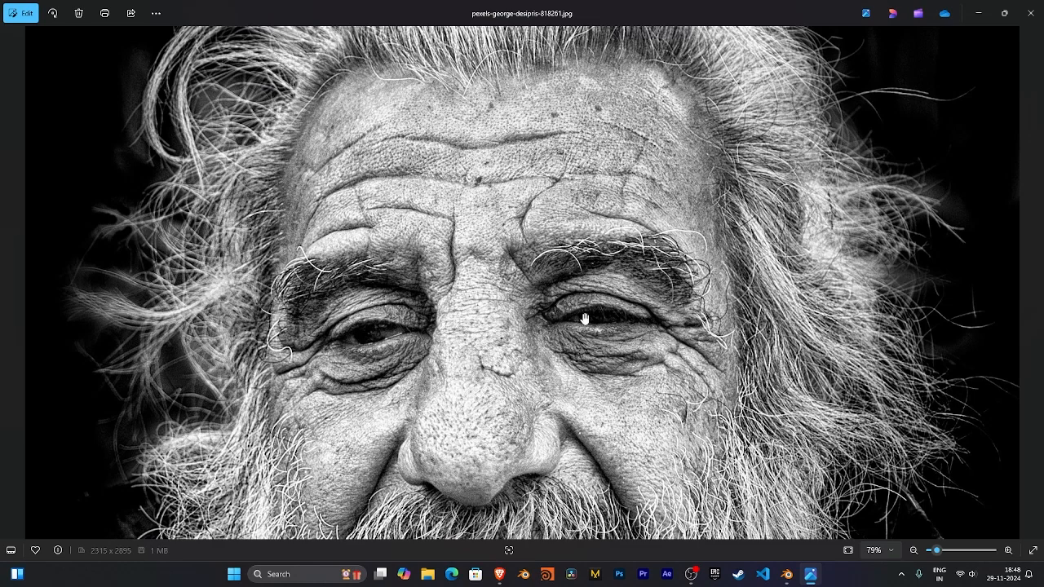
drag(568, 250, 576, 348)
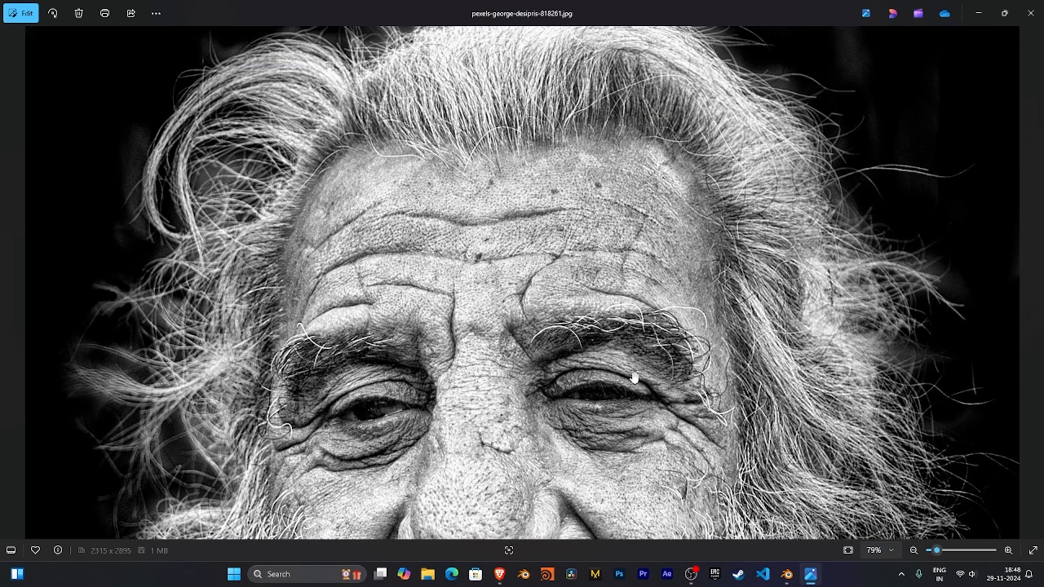
scroll(635, 378, down, 3)
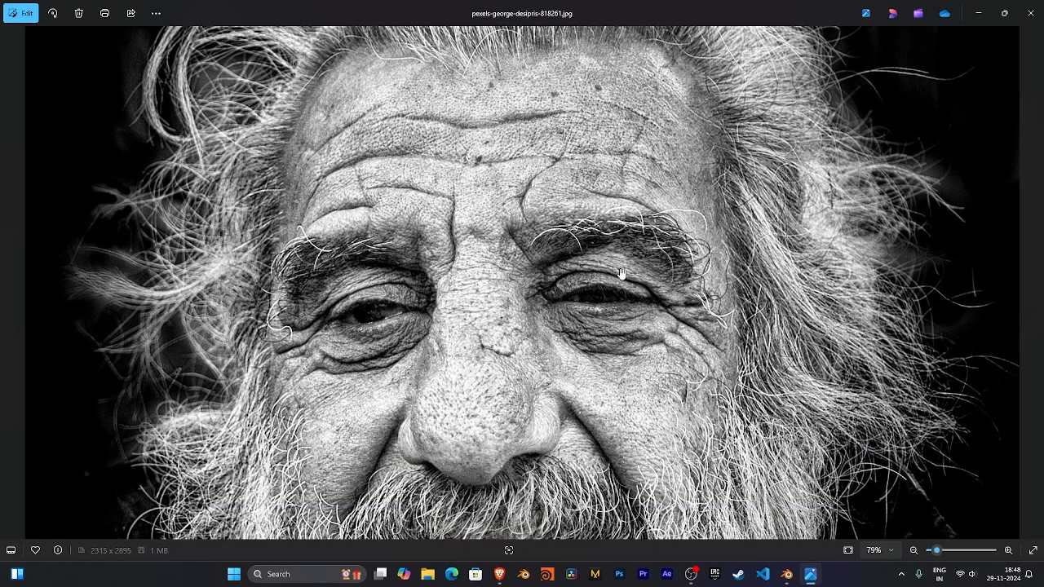
scroll(622, 363, down, 3)
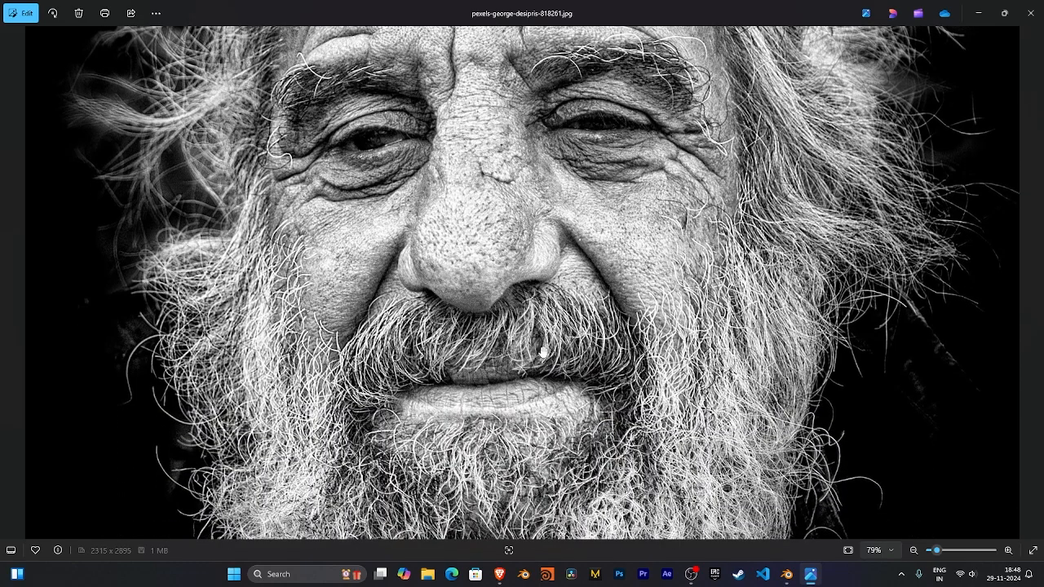
scroll(661, 221, up, 1)
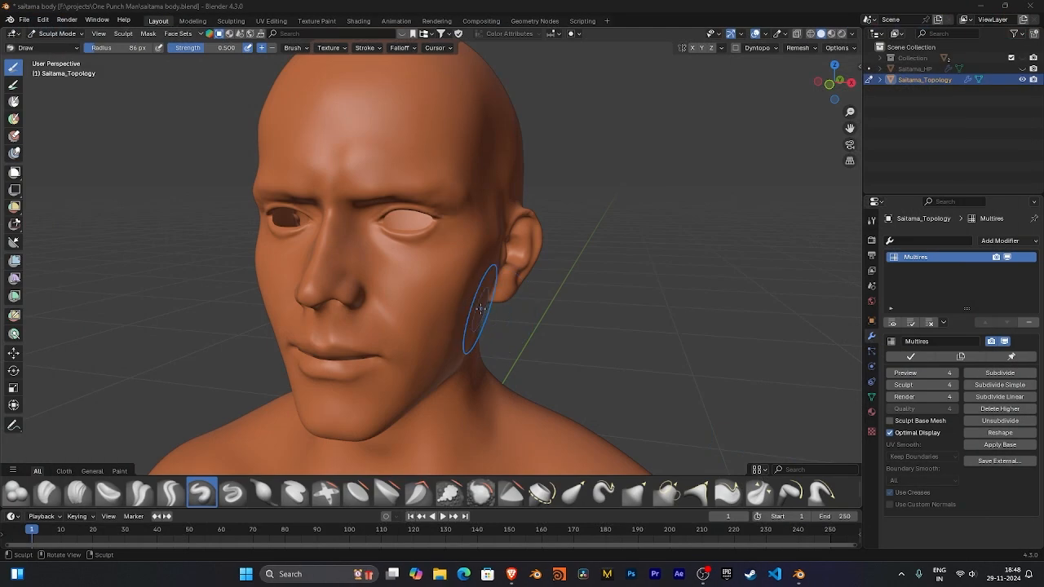
Switch back to Blender and activate the Mesh Filter tool with filter type Random and strength 0.01.
mouse_move(479, 272)
middle_down()
mouse_move(529, 292)
mouse_move(552, 281)
middle_up()
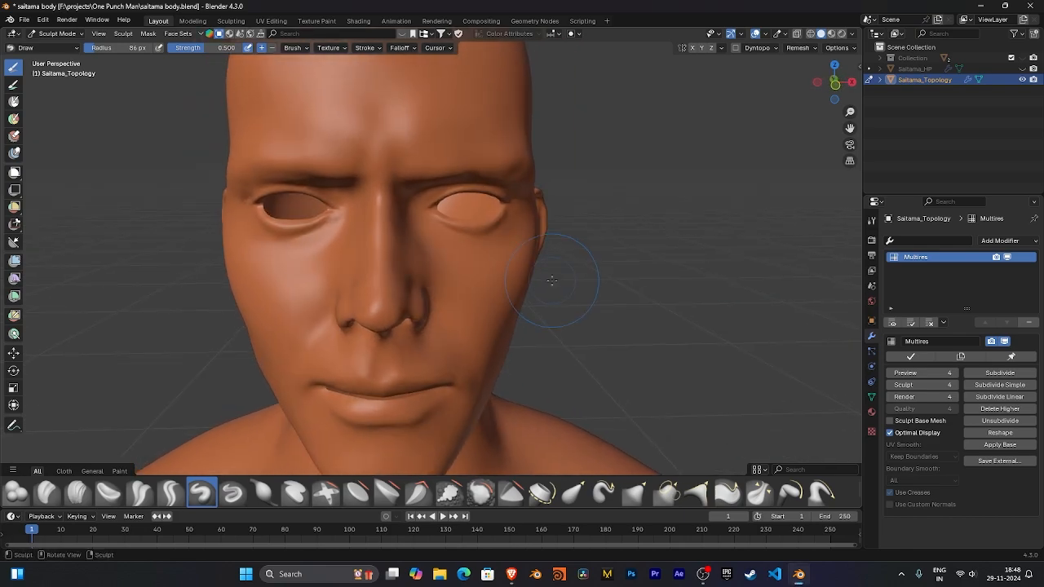
click(13, 260)
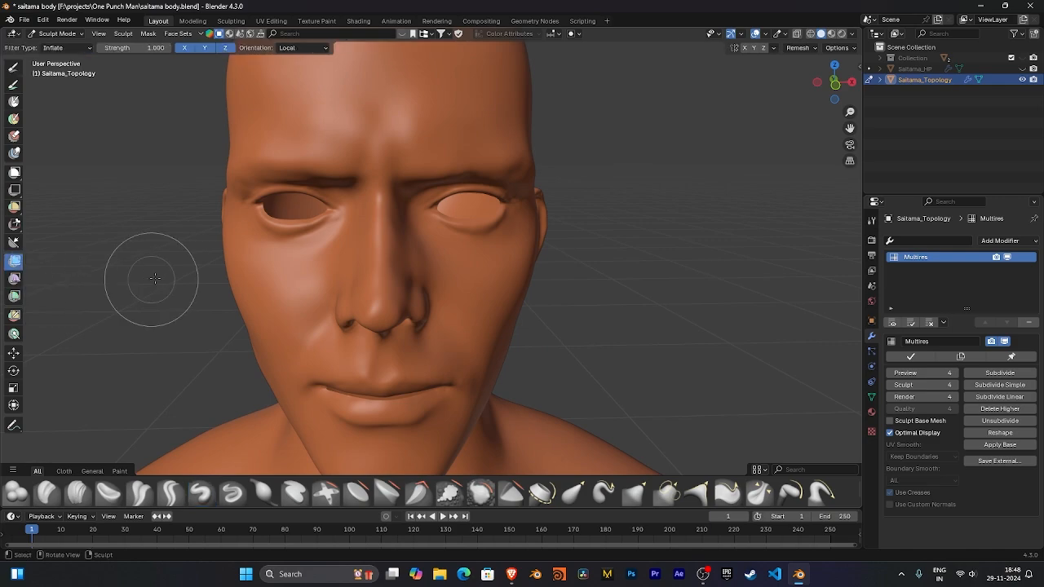
click(79, 49)
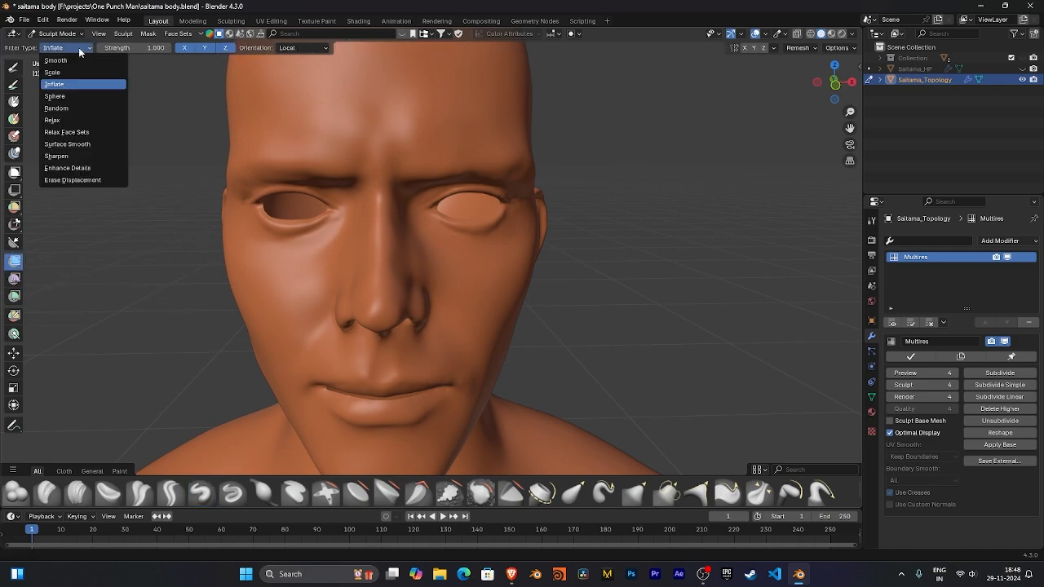
click(82, 108)
click(136, 48)
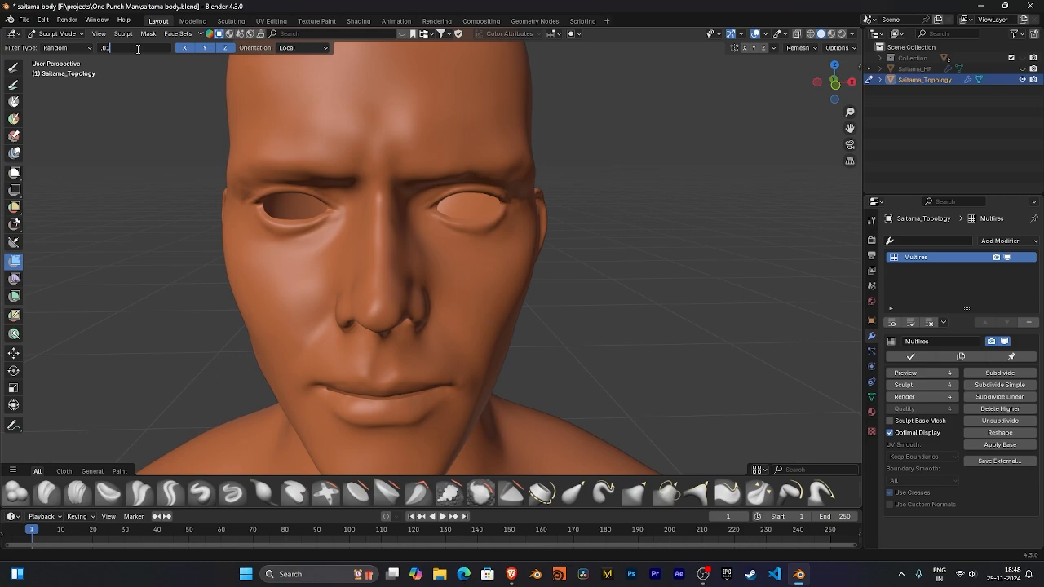
key(Return)
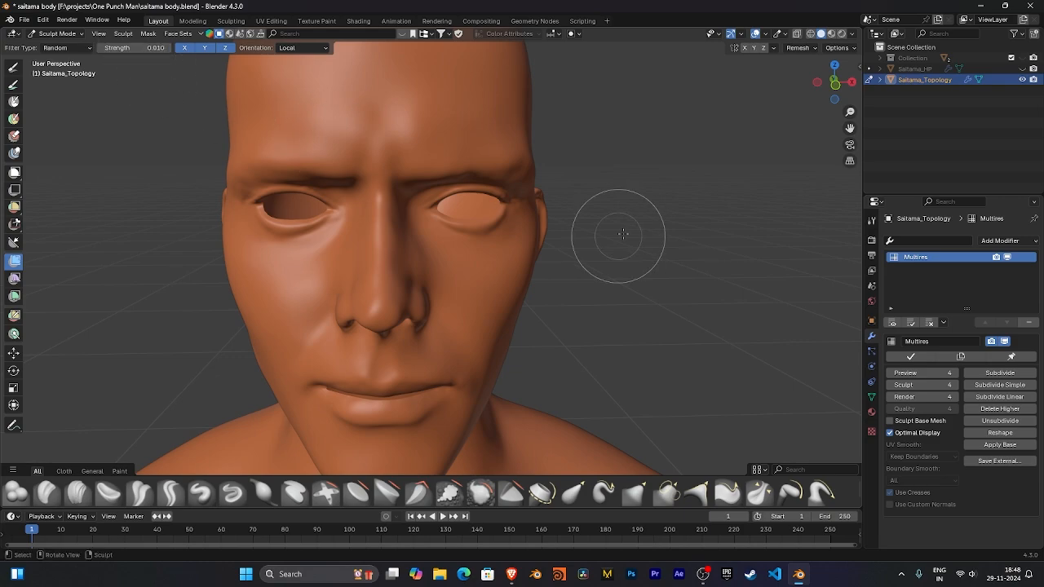
Try the Random mesh filter on the body at a strength of about 0.0008 and undo it.
mouse_move(644, 299)
middle_down()
mouse_move(625, 237)
mouse_move(669, 289)
mouse_move(673, 271)
mouse_move(653, 245)
mouse_move(620, 270)
middle_up()
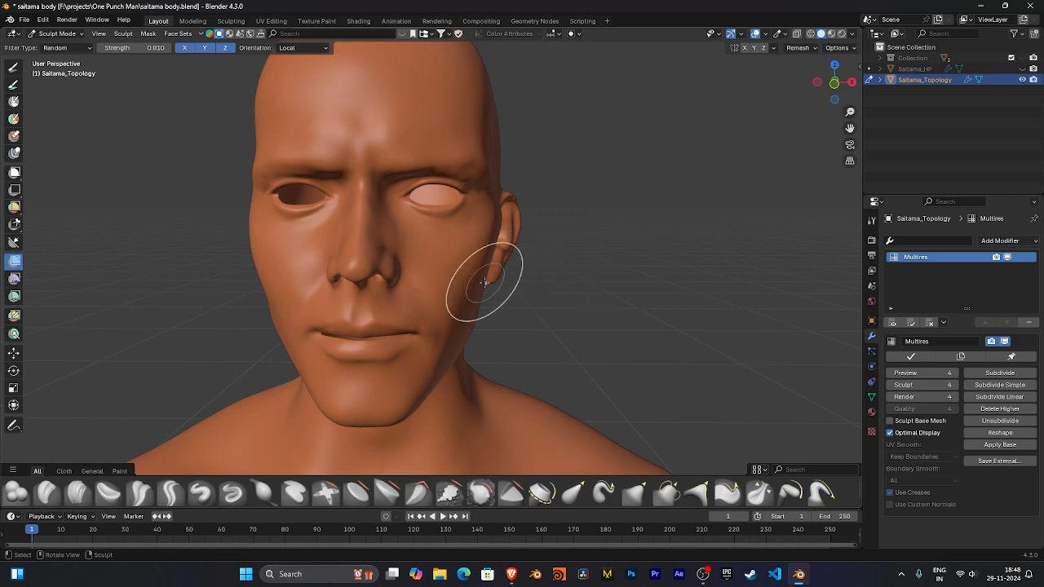
mouse_move(459, 282)
mouse_down()
mouse_move(337, 266)
mouse_move(412, 271)
mouse_move(243, 299)
mouse_move(614, 243)
mouse_up()
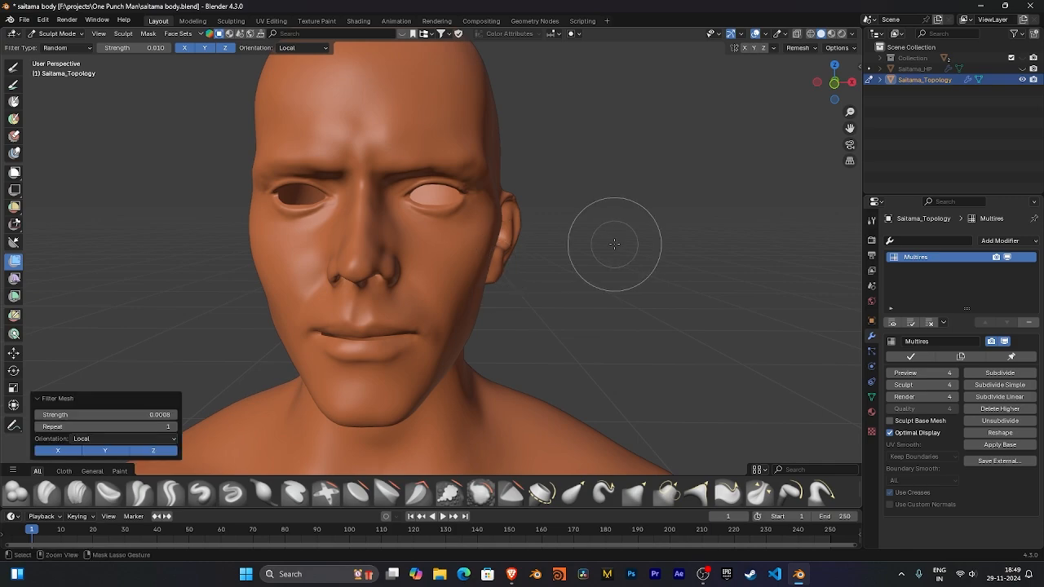
key(ctrl+z)
Set the Random mesh filter's strength to 0.1 with the face framed in close-up.
middle_drag(571, 284, 221, 104)
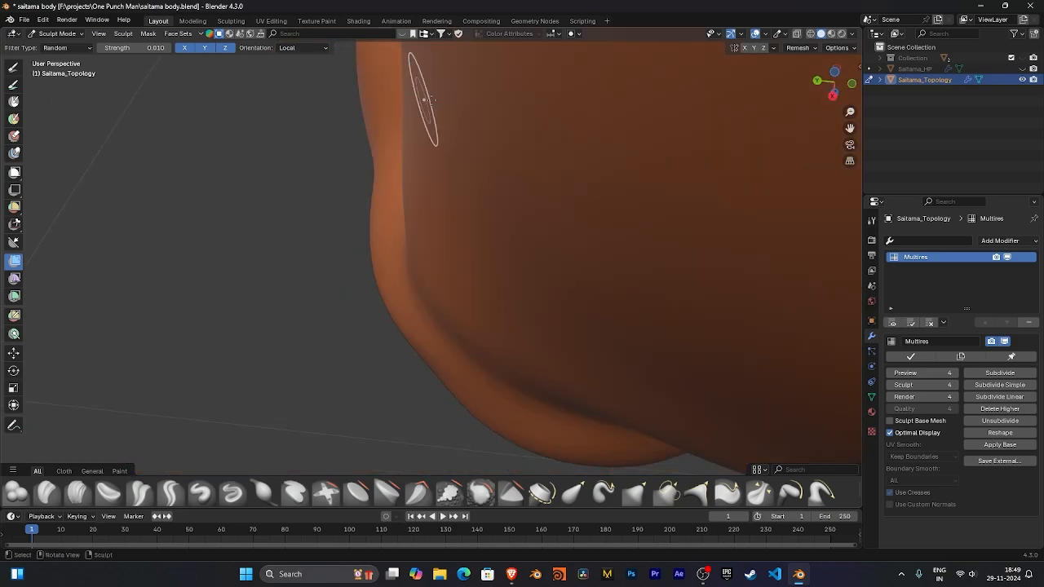
middle_drag(547, 217, 527, 213)
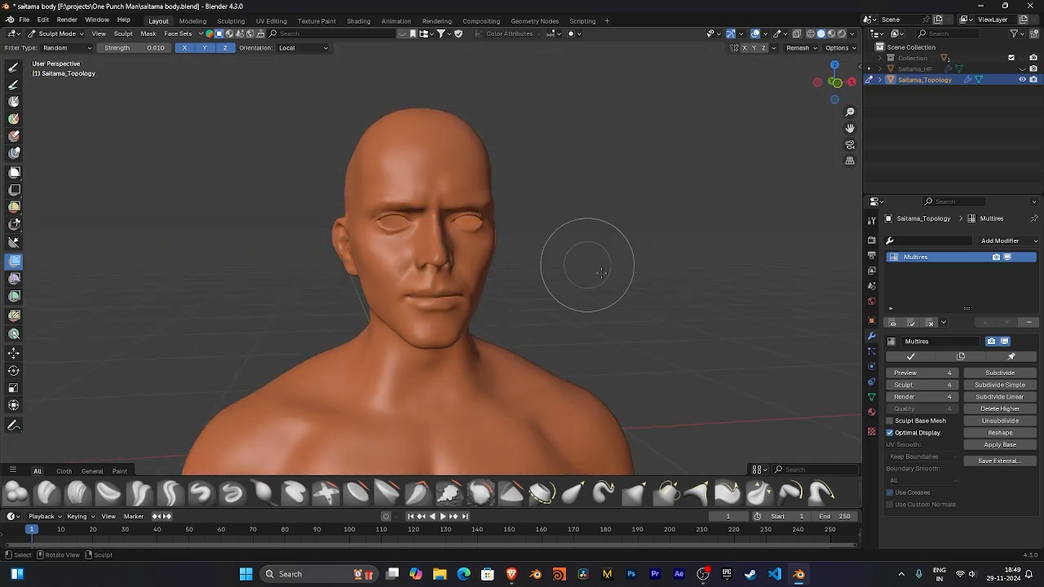
middle_drag(587, 266, 530, 273)
mouse_move(601, 284)
ctrl+middle_down()
mouse_move(606, 252)
mouse_move(622, 252)
mouse_move(613, 232)
ctrl+middle_up()
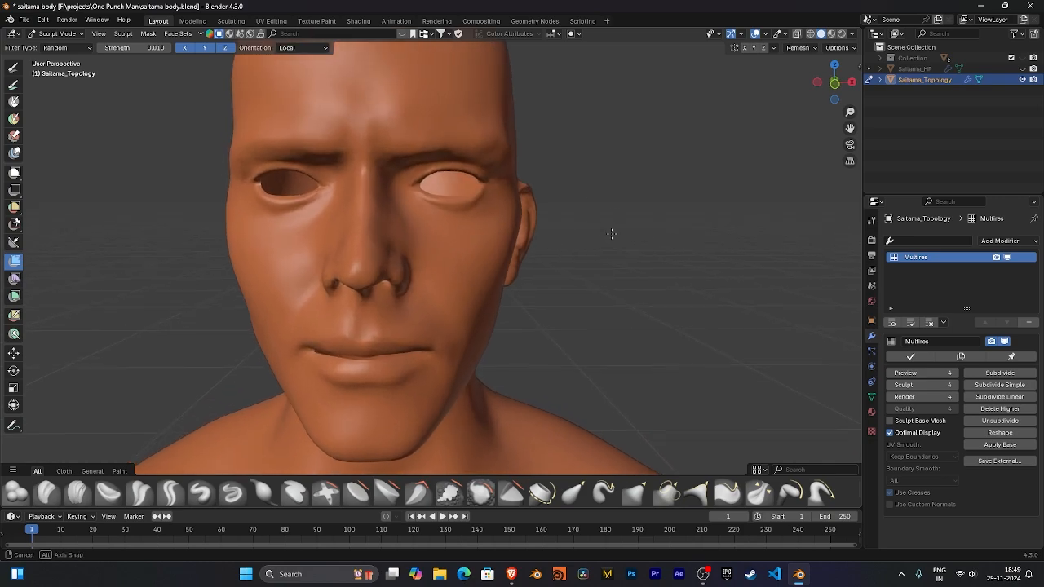
click(142, 47)
key(Return)
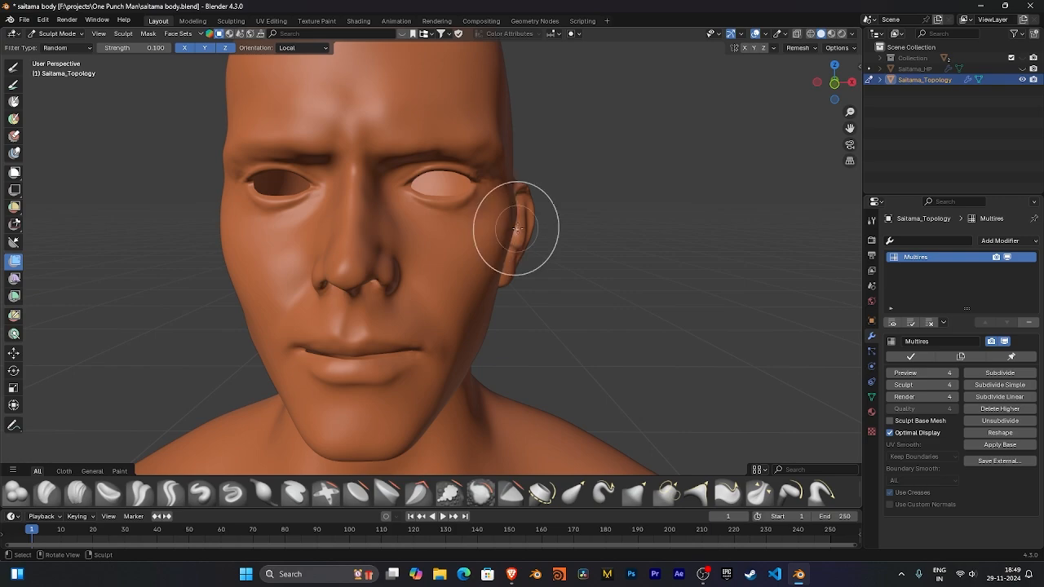
middle_drag(567, 215, 551, 214)
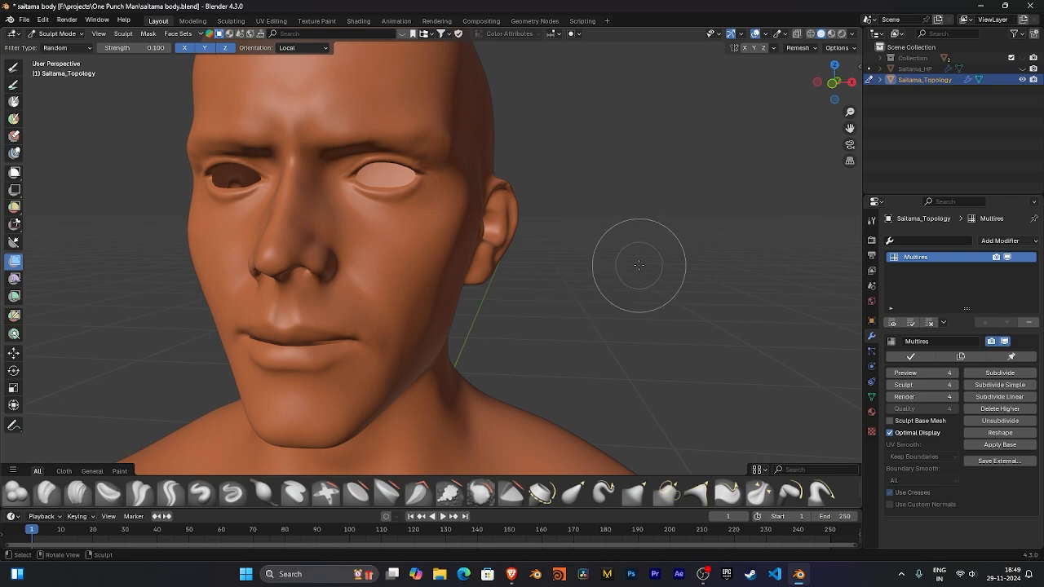
Turn on the Shortcut VUr input display and collapse the brush asset shelf.
key(n)
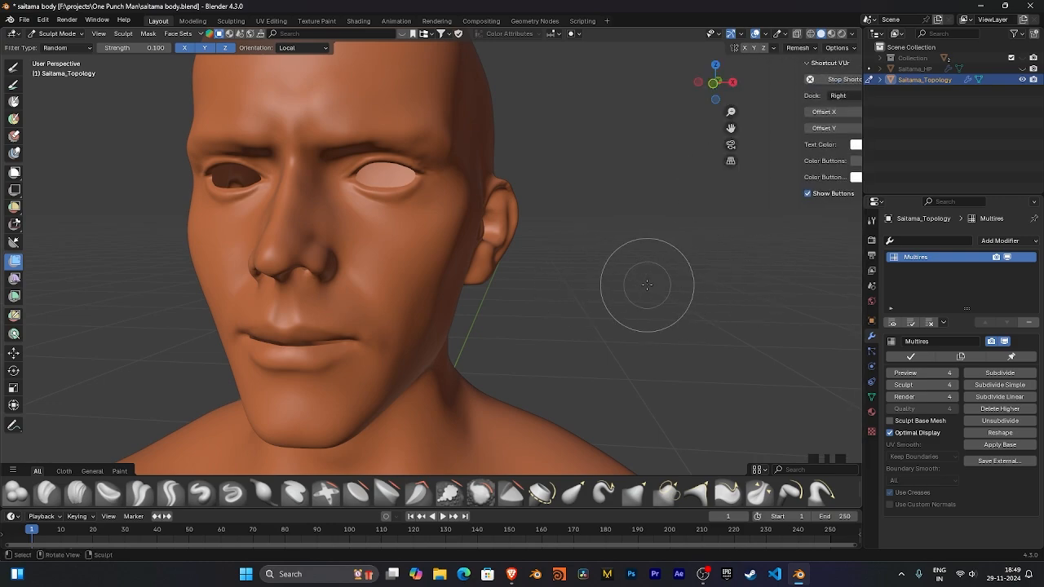
key(n)
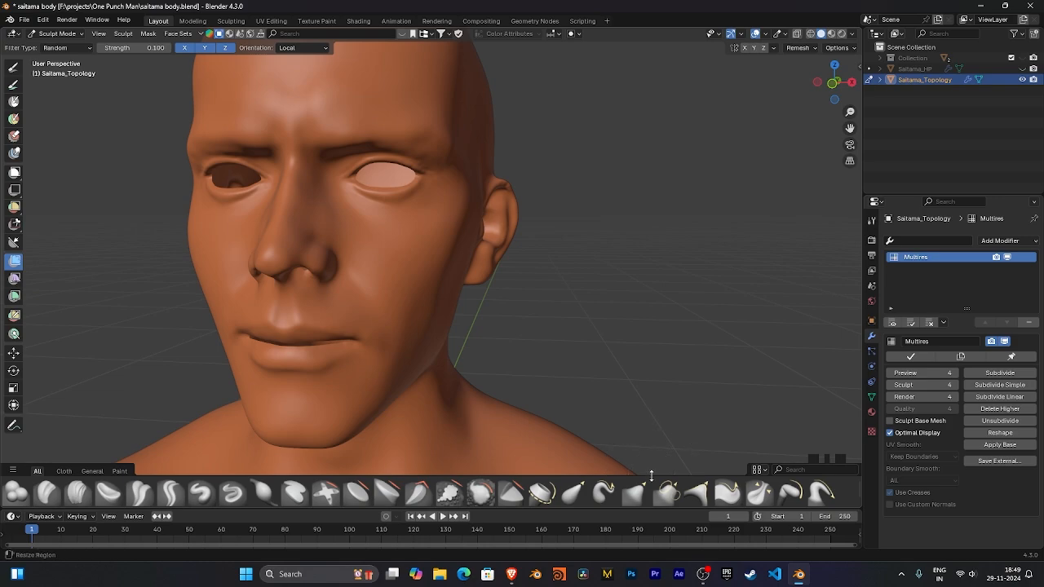
drag(652, 476, 652, 506)
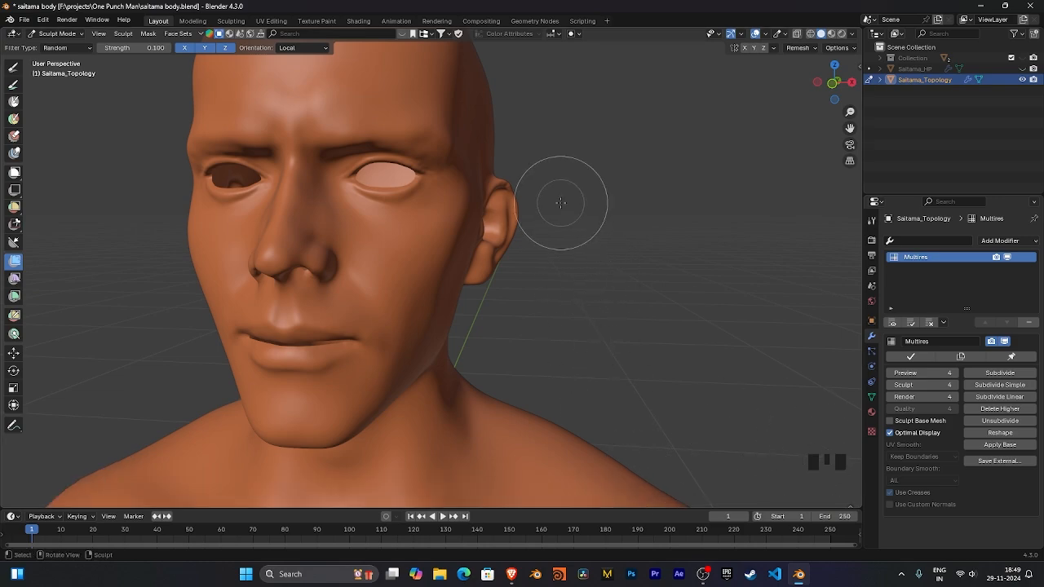
Try the Random mesh filter on the body with a negative strength of about -0.015.
click(596, 282)
double_click(596, 281)
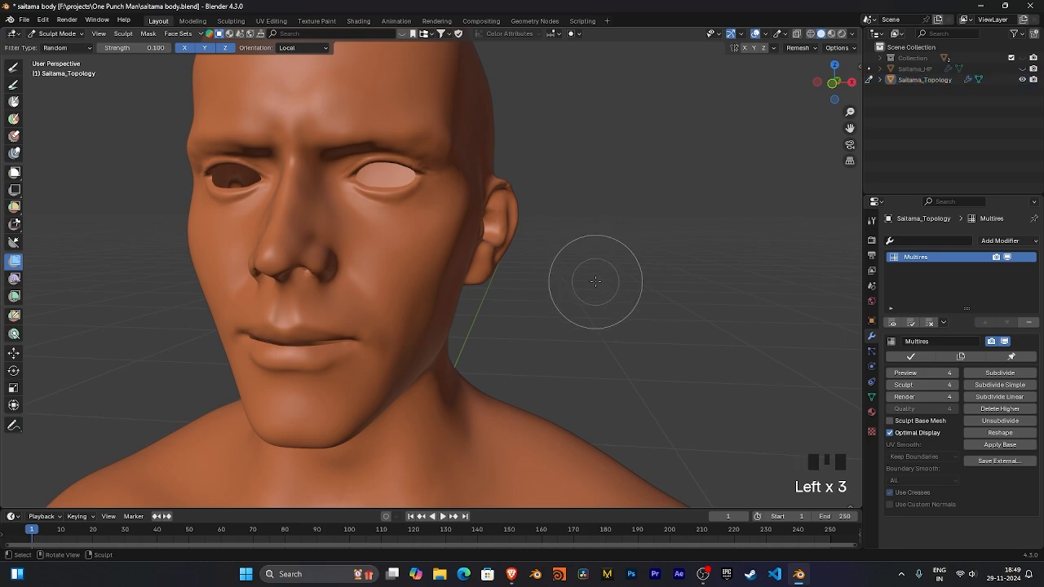
mouse_move(595, 282)
mouse_down()
mouse_move(845, 287)
mouse_move(36, 287)
mouse_move(373, 303)
mouse_move(244, 294)
mouse_move(707, 280)
mouse_move(804, 289)
mouse_move(422, 292)
mouse_move(517, 297)
mouse_up()
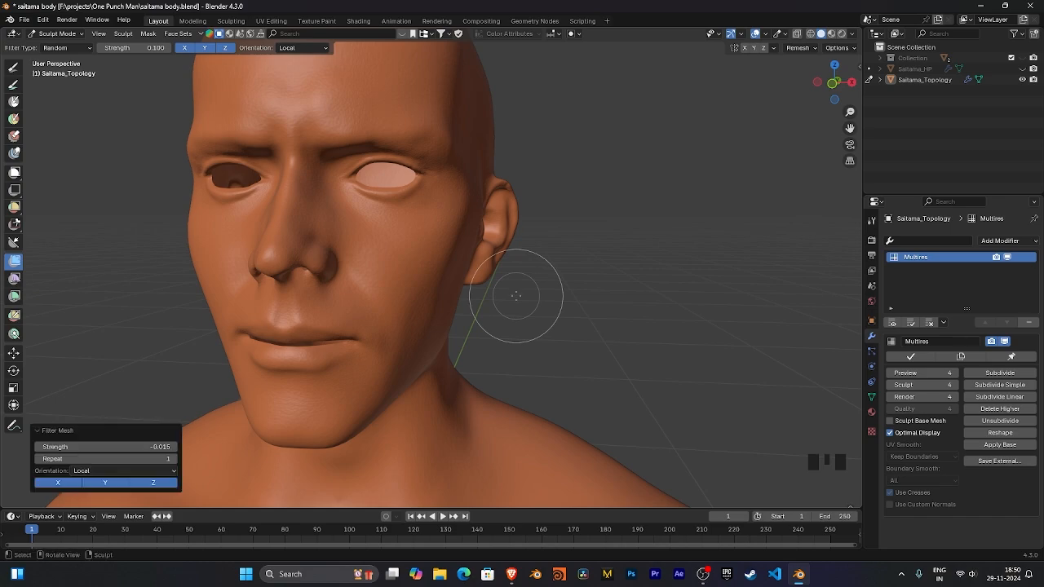
Apply the Random mesh filter to the body at a strength of about 0.012 to create fine skin grain.
mouse_move(498, 277)
middle_down()
mouse_move(547, 325)
mouse_move(531, 271)
middle_up()
middle_drag(539, 331, 585, 323)
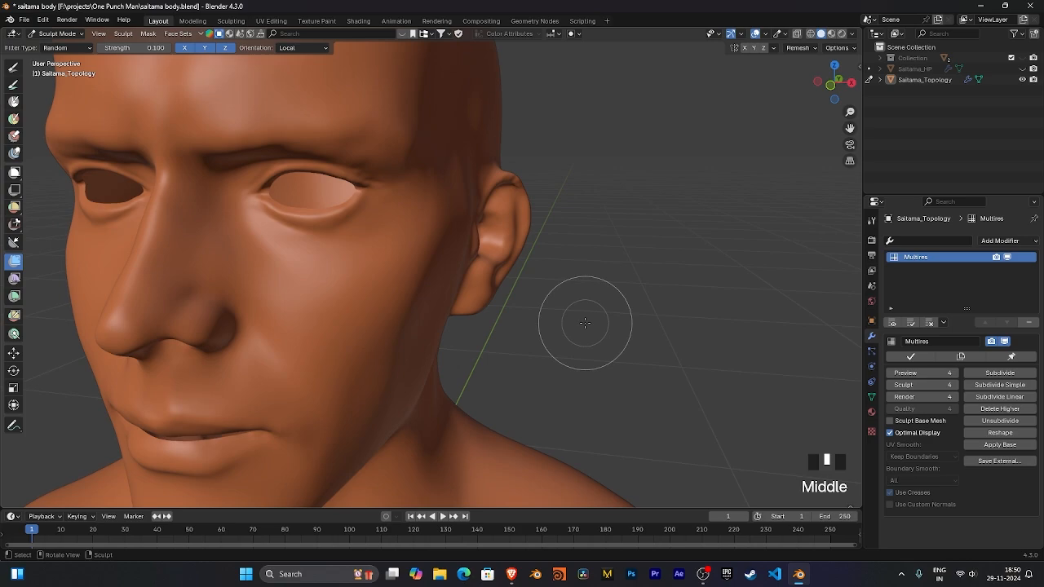
click(585, 322)
click(585, 322)
click(585, 323)
click(585, 322)
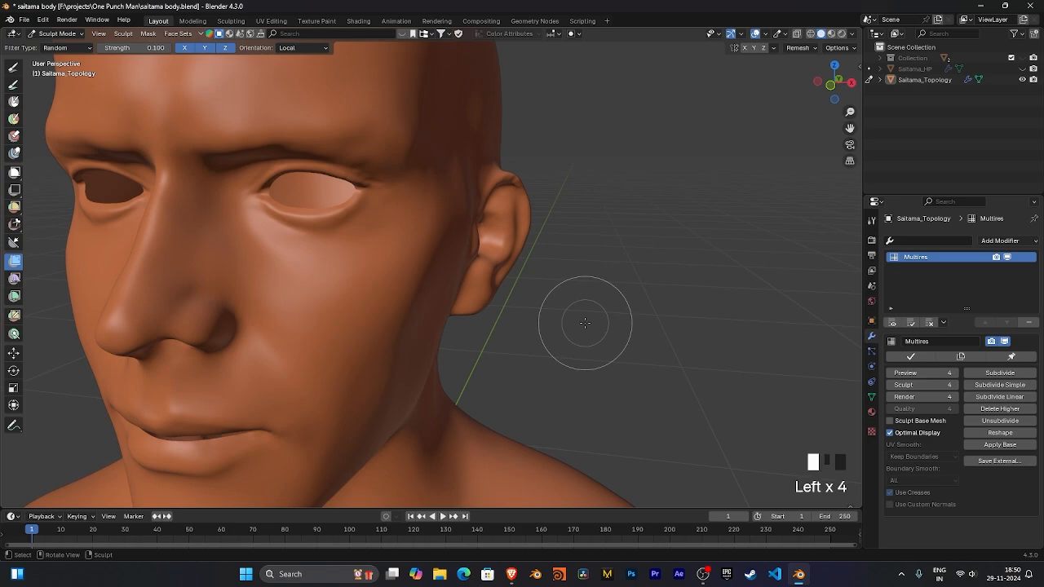
drag(585, 323, 594, 323)
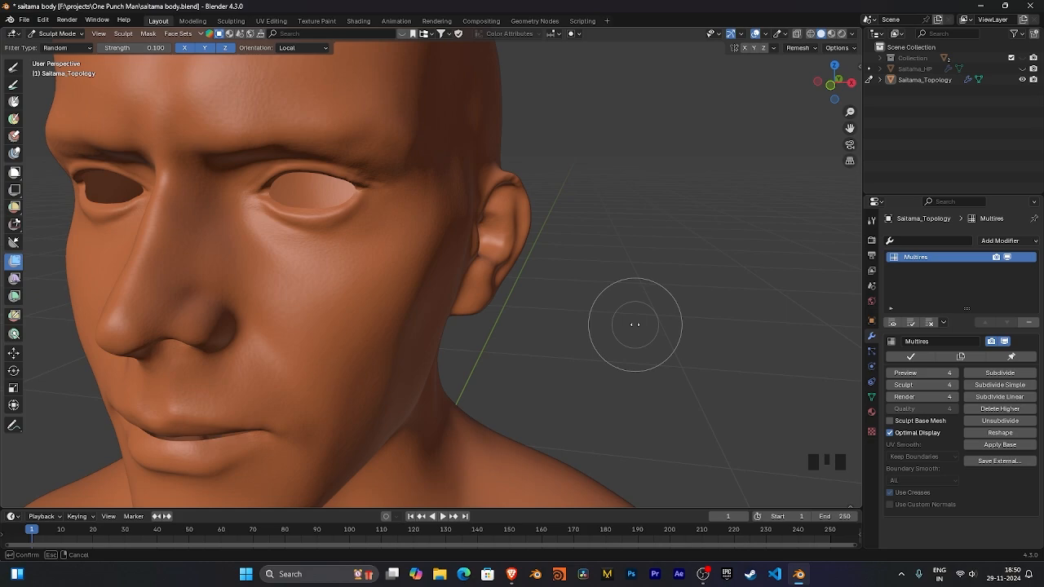
drag(634, 325, 644, 324)
drag(644, 324, 648, 325)
drag(647, 325, 648, 325)
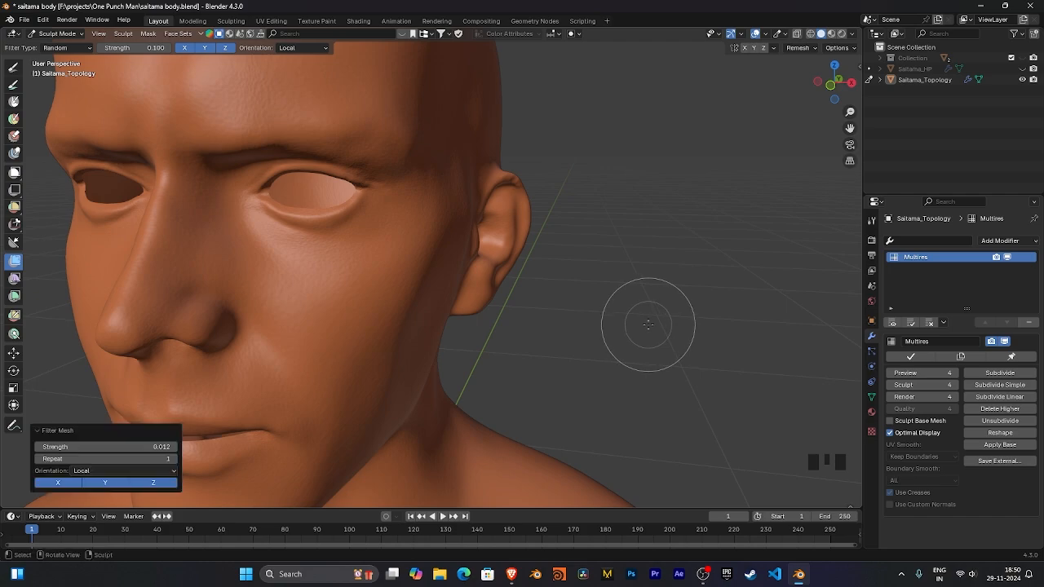
Inspect the filtered skin around the mouth, cheek, ear and nose, and collapse the Filter Mesh settings.
middle_drag(420, 326, 485, 345)
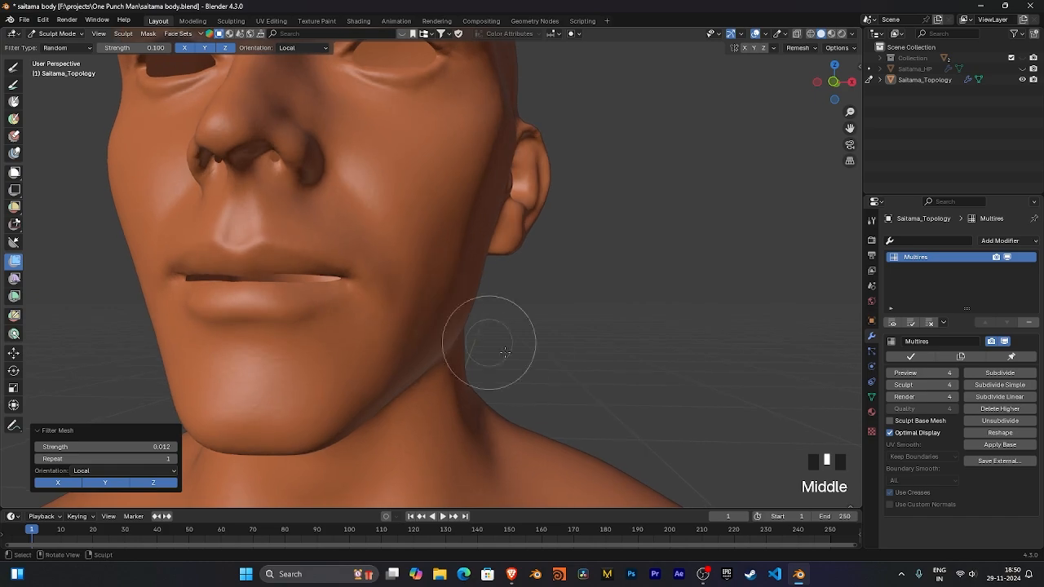
middle_drag(563, 356, 487, 290)
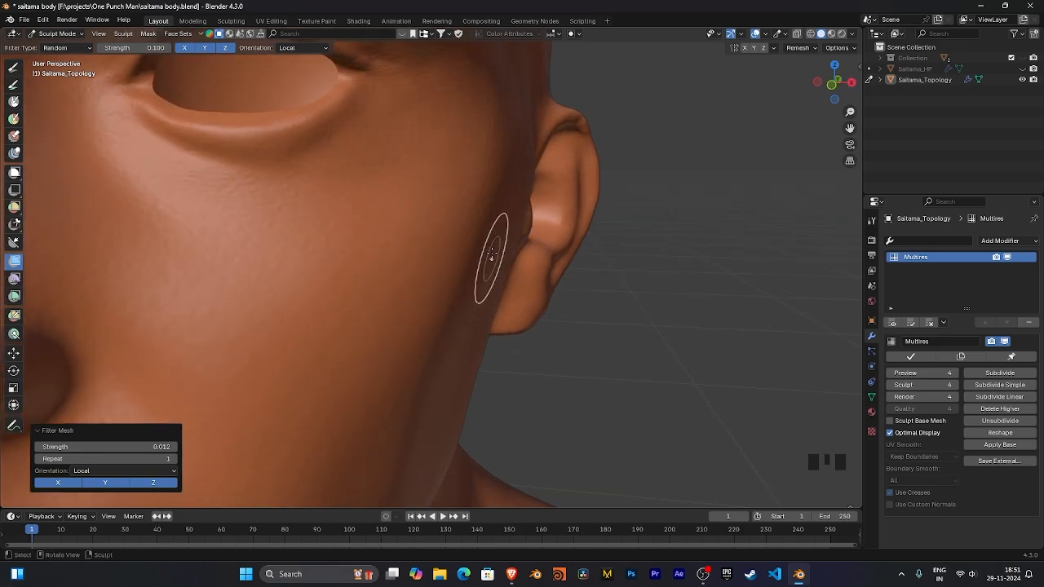
mouse_move(476, 210)
ctrl+middle_down()
mouse_move(531, 305)
mouse_move(494, 315)
mouse_move(581, 341)
mouse_move(560, 320)
mouse_move(536, 356)
mouse_move(541, 348)
ctrl+middle_up()
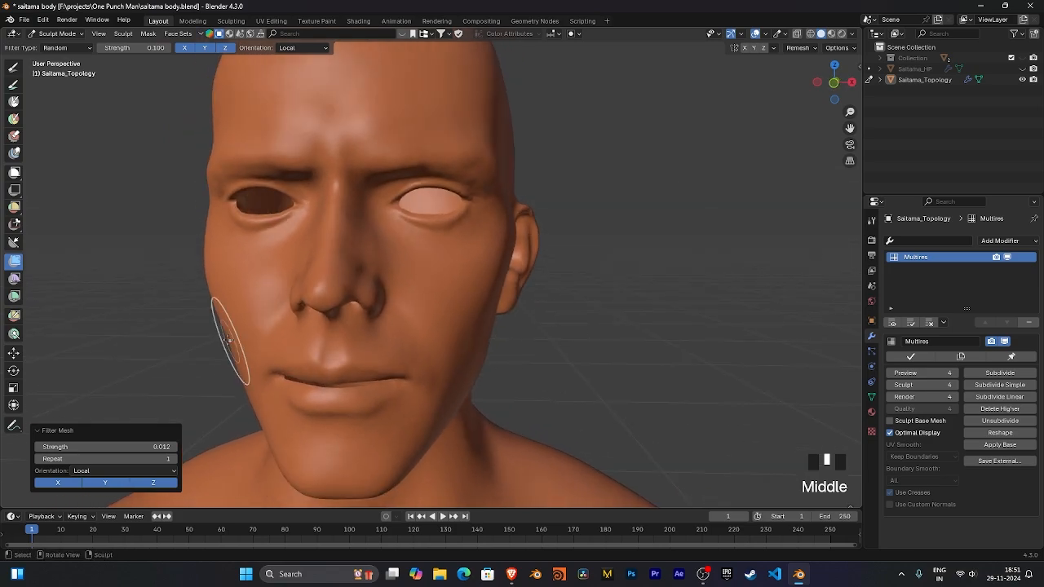
click(61, 433)
middle_drag(489, 314, 539, 334)
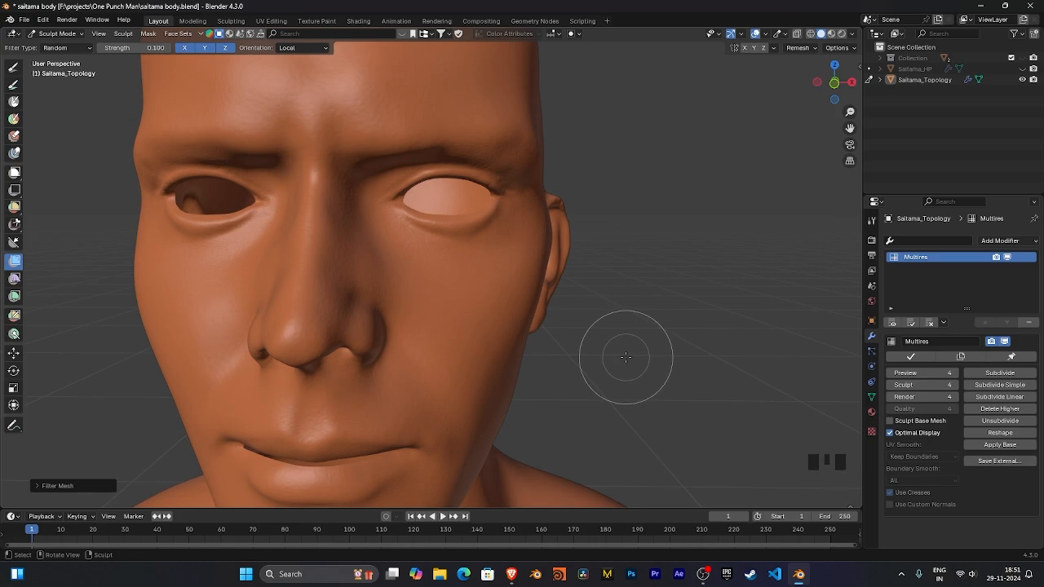
Reopen the reference portrait photo from the Downloads folder and enlarge it to 100% around the eyes and nose.
click(440, 576)
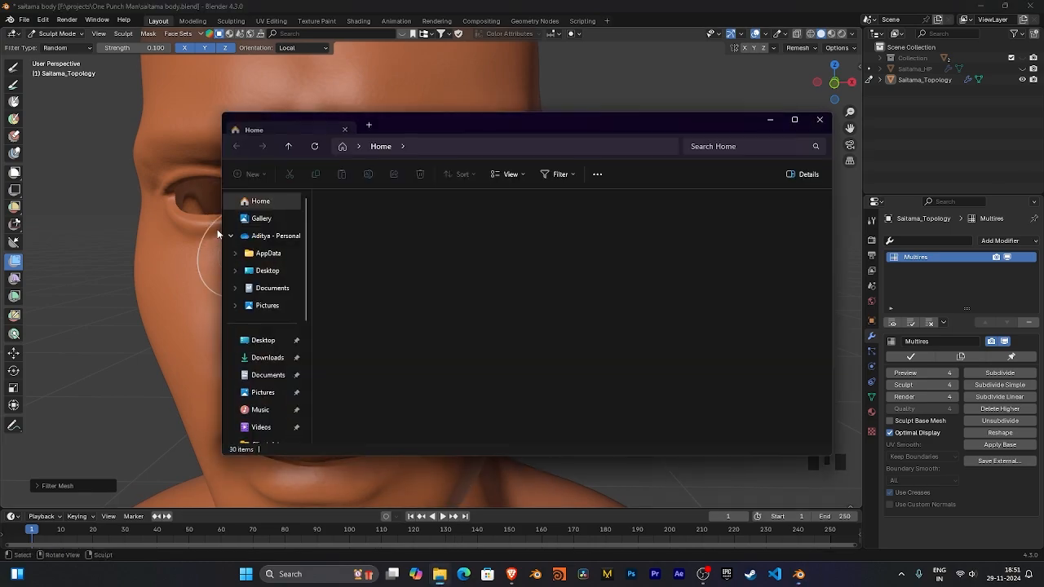
click(268, 357)
double_click(349, 225)
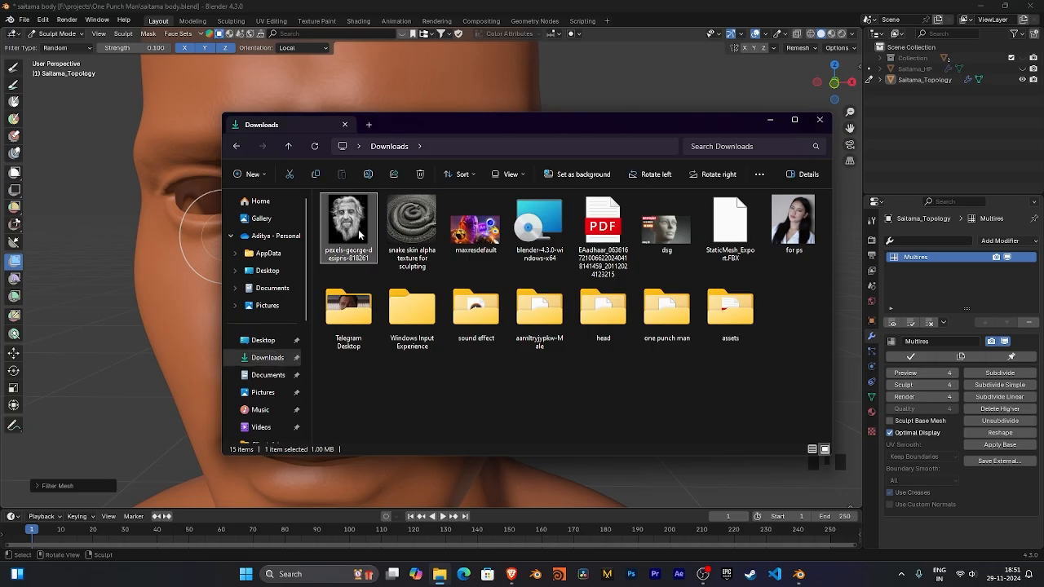
scroll(554, 212, up, 6)
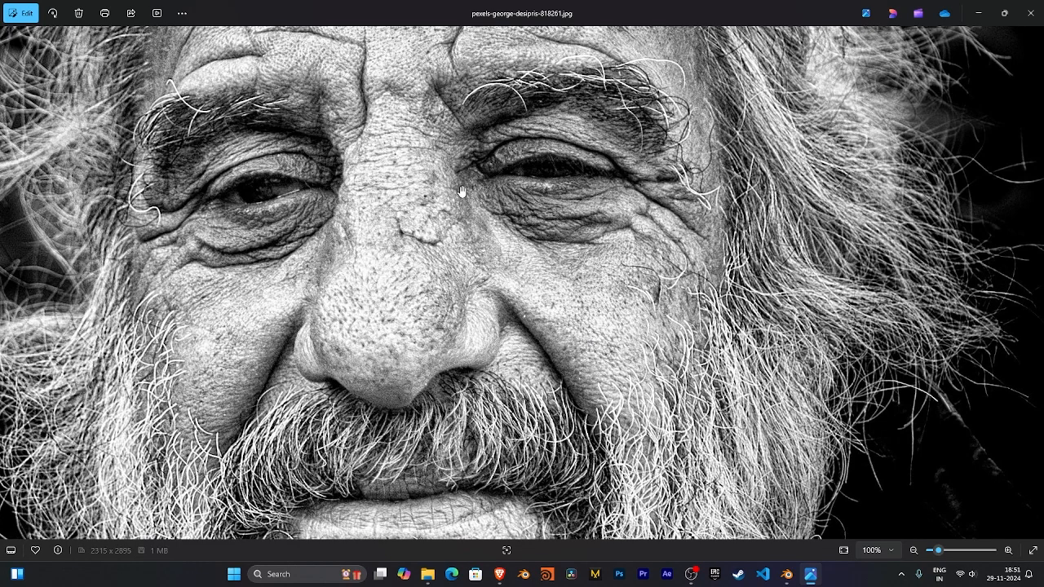
Examine the forehead wrinkles, eye folds and nose pores in the reference portrait, and close the photo.
scroll(462, 192, up, 3)
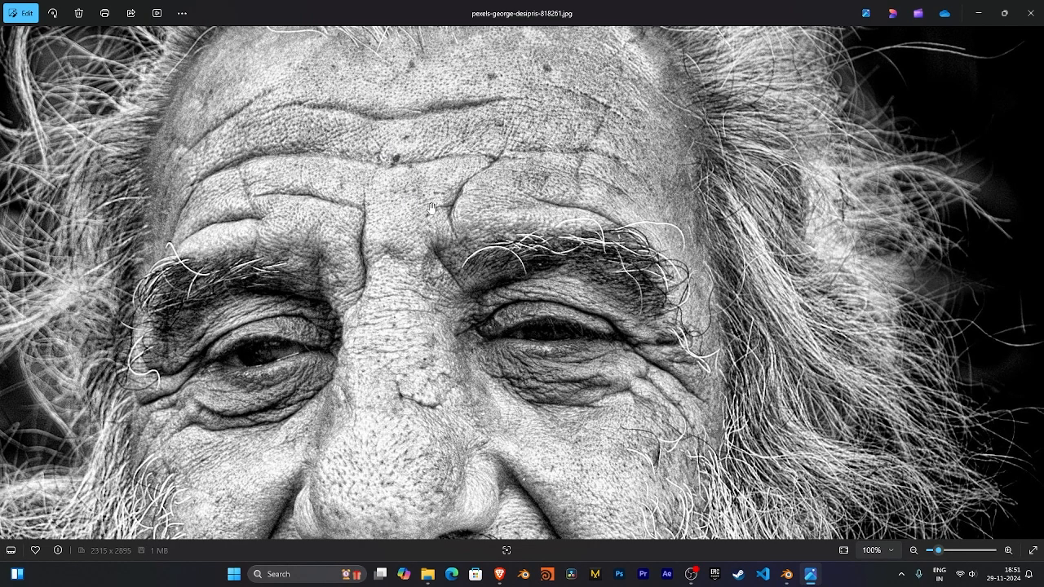
scroll(440, 328, up, 1)
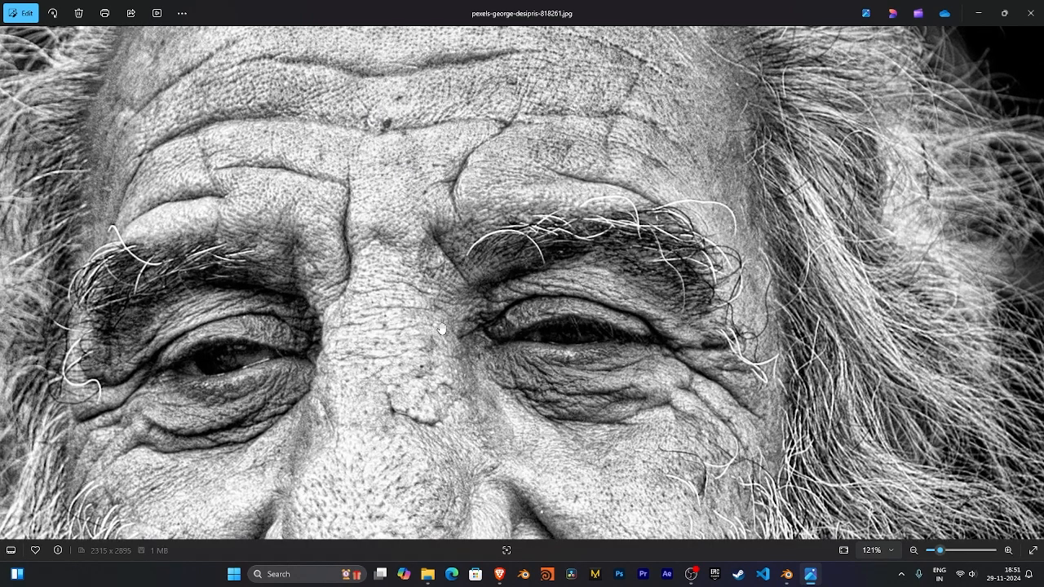
scroll(441, 329, down, 1)
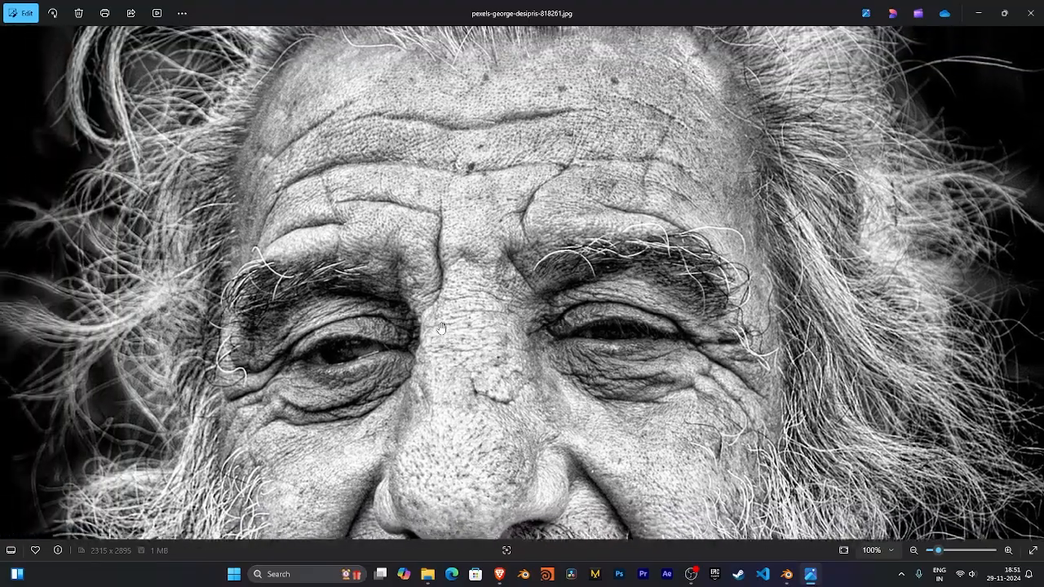
scroll(441, 328, down, 2)
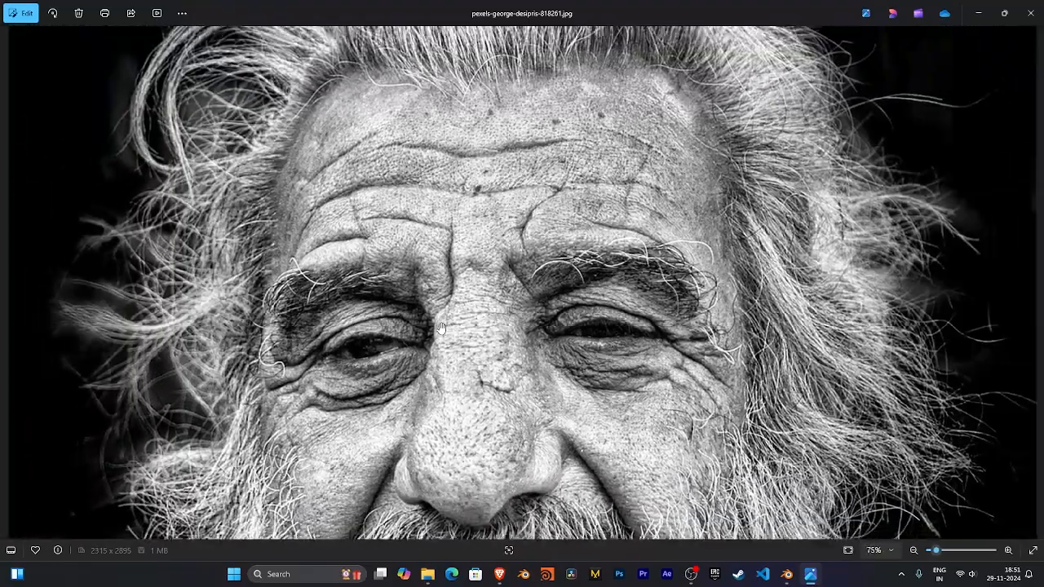
scroll(441, 329, up, 2)
scroll(440, 329, down, 1)
scroll(441, 329, down, 2)
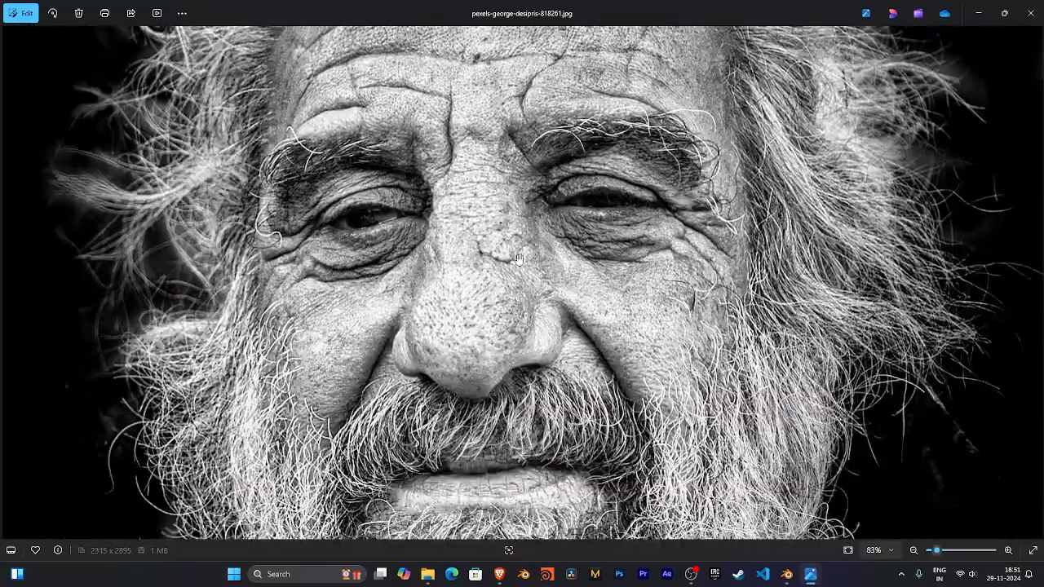
scroll(551, 305, up, 1)
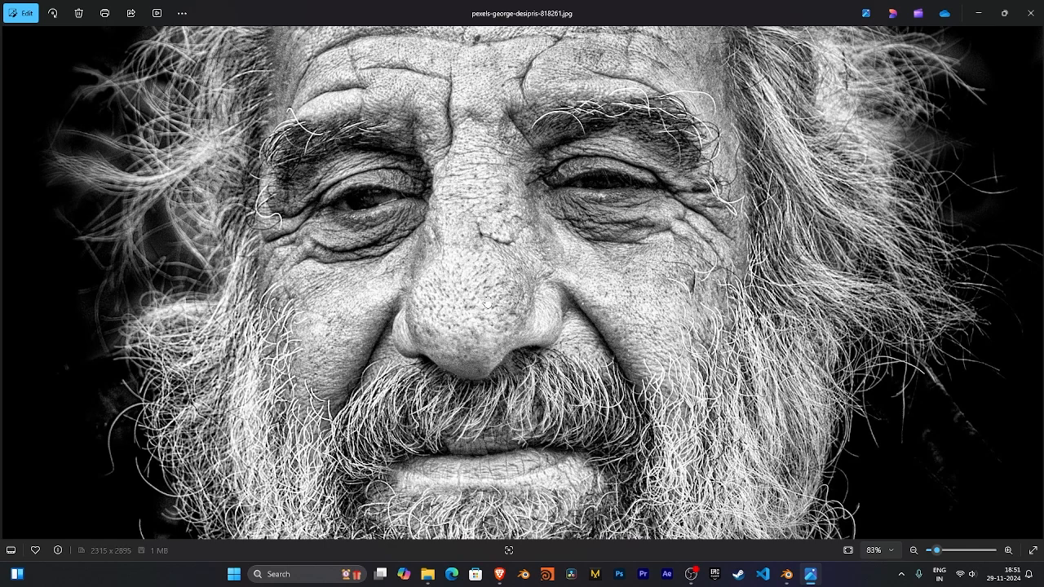
scroll(541, 246, up, 1)
scroll(541, 246, up, 1)
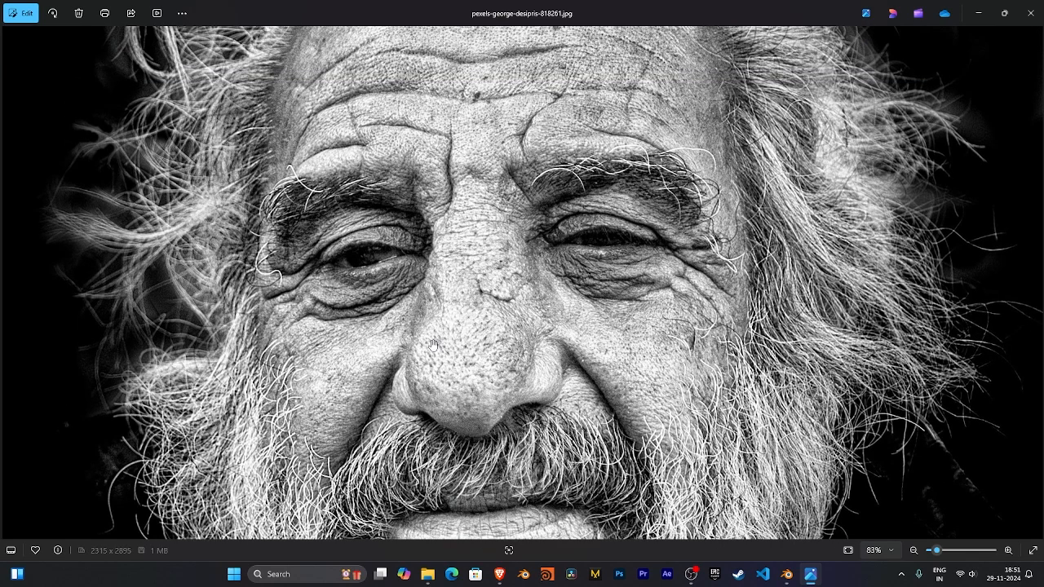
scroll(603, 194, up, 3)
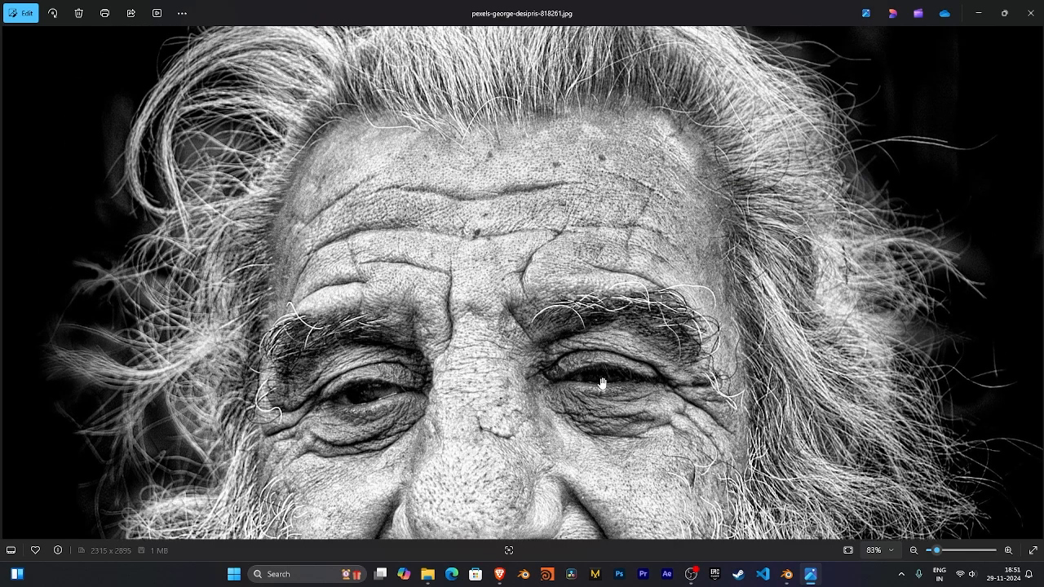
scroll(581, 265, down, 2)
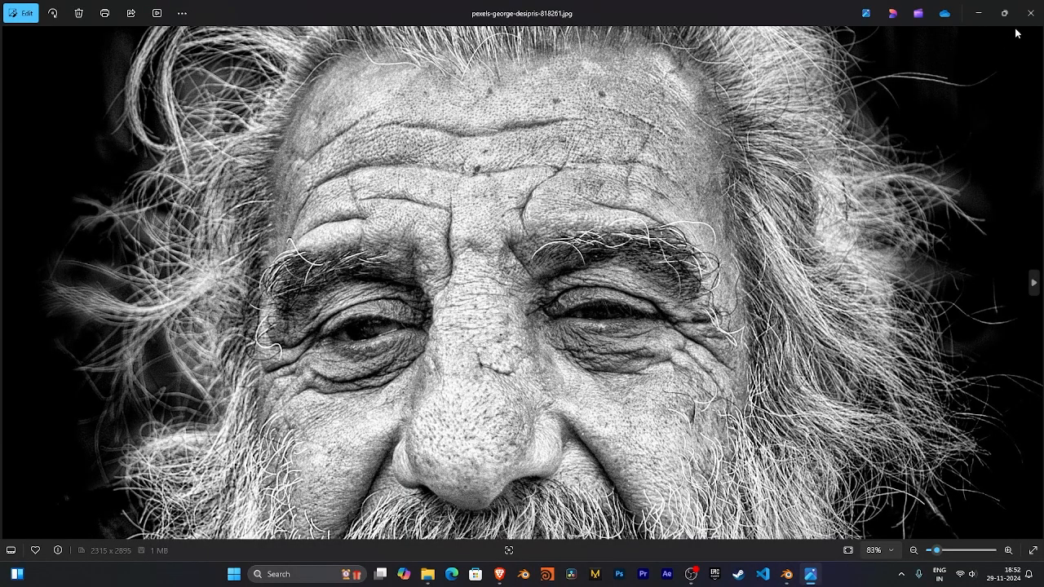
click(1030, 13)
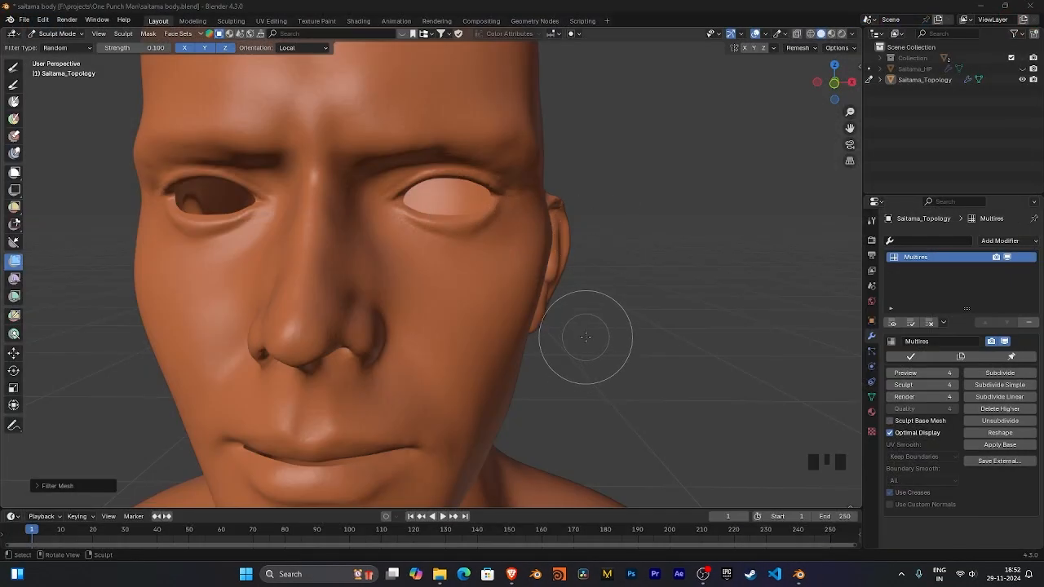
Inspect the skin grain on the cheek up close and the whole head from above and from the front.
mouse_move(585, 345)
middle_down()
mouse_move(554, 331)
mouse_move(633, 338)
mouse_move(612, 296)
middle_up()
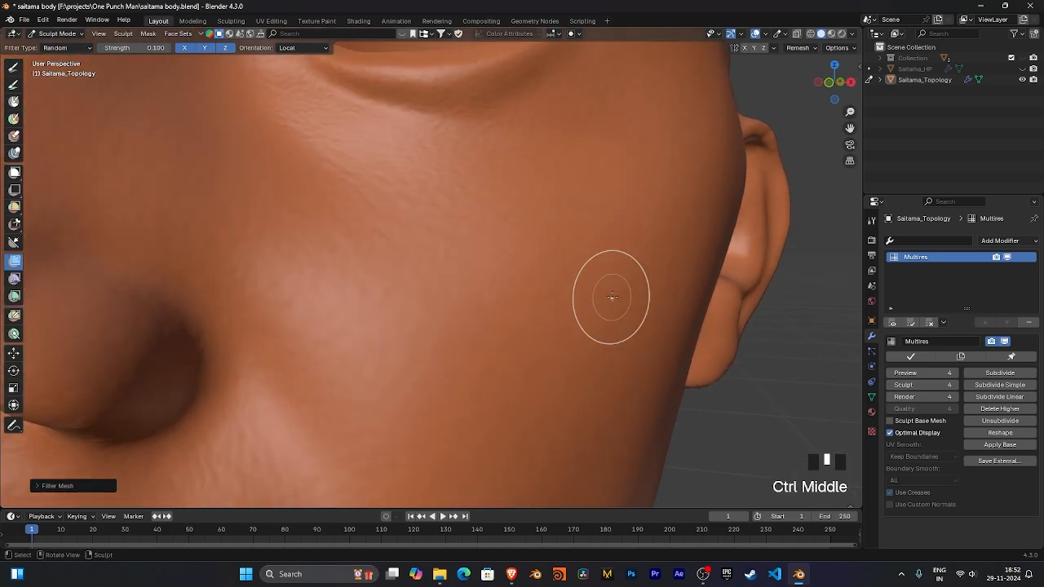
mouse_move(571, 263)
middle_down()
mouse_move(538, 205)
mouse_move(561, 282)
middle_up()
middle_drag(561, 281, 572, 295)
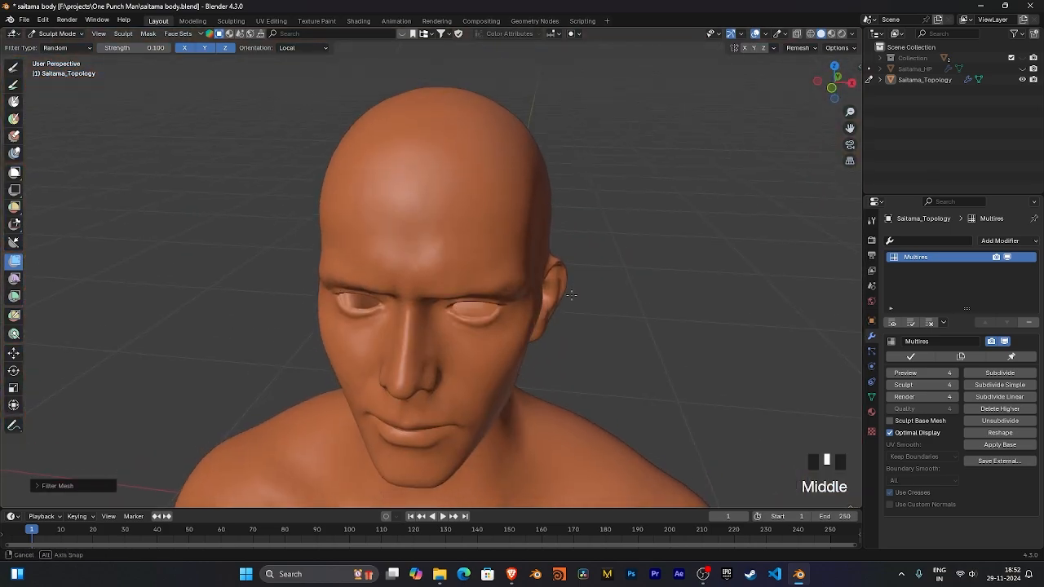
mouse_move(631, 338)
shift+middle_down()
mouse_move(592, 294)
mouse_move(598, 263)
mouse_move(622, 330)
shift+middle_up()
middle_drag(622, 330, 593, 302)
shift+middle_drag(592, 302, 594, 326)
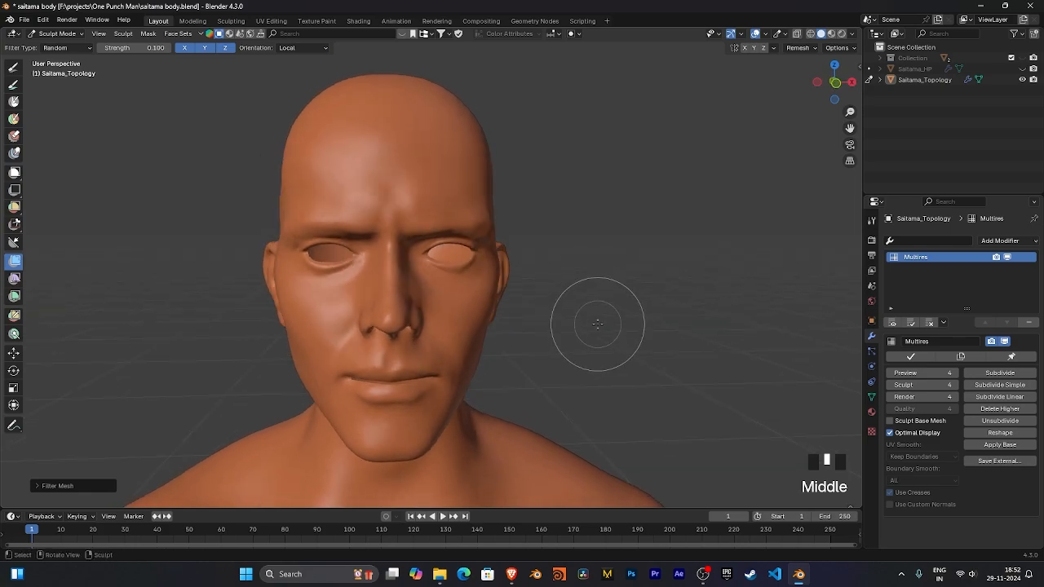
Switch to the Brave browser and search the web for "zbrush alpha" in a new tab.
click(516, 577)
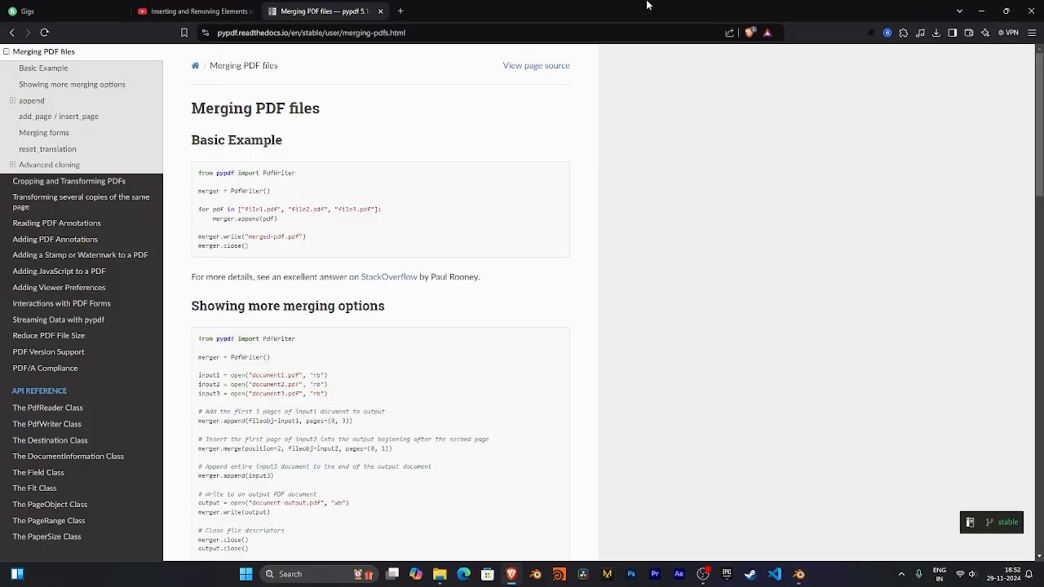
click(401, 11)
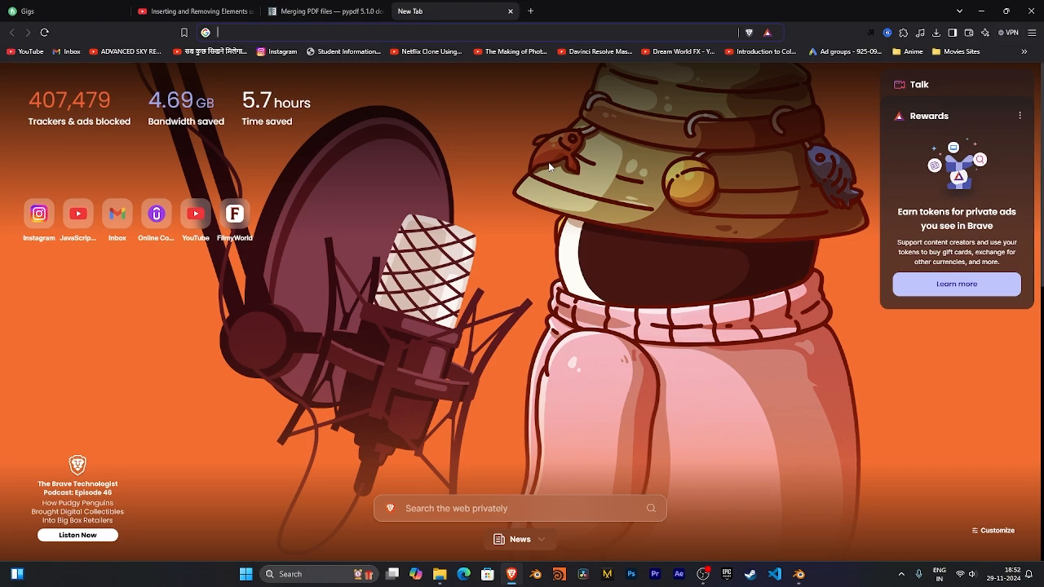
text(zbrush alpha)
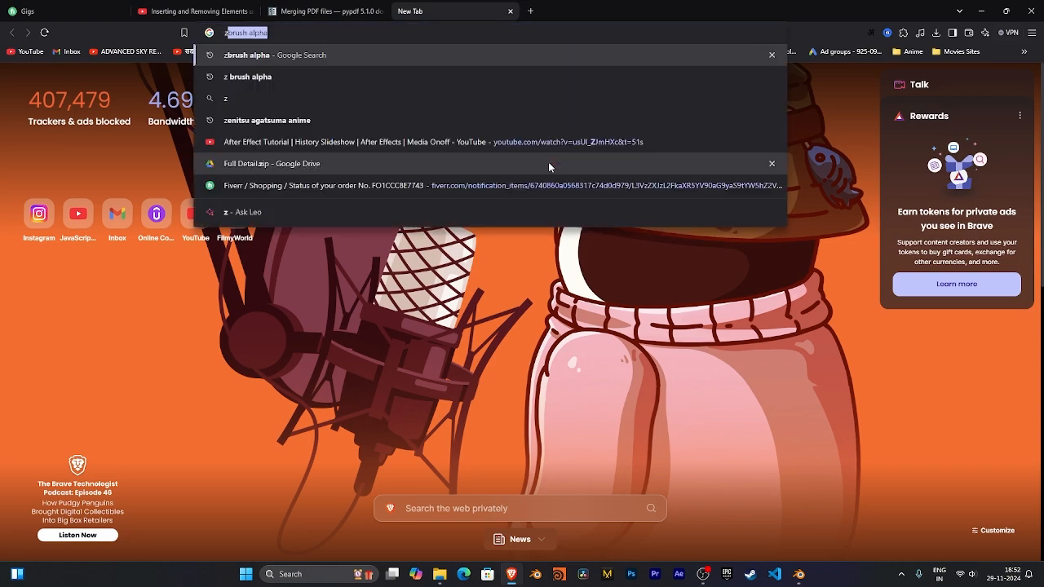
key(Return)
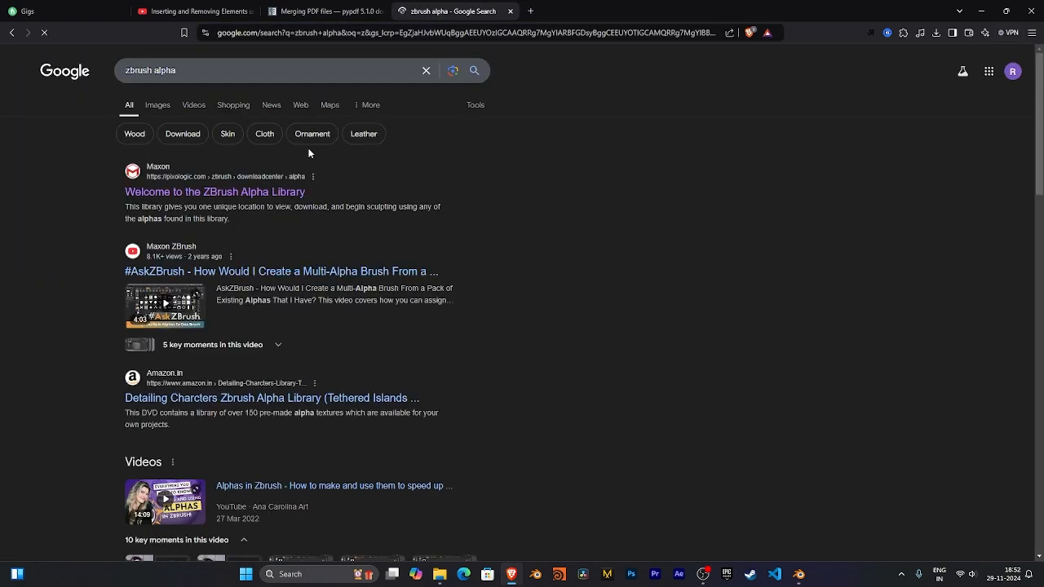
Open the ZBrush Alpha Library from the search results and show its Skins category.
drag(187, 75, 100, 71)
click(518, 181)
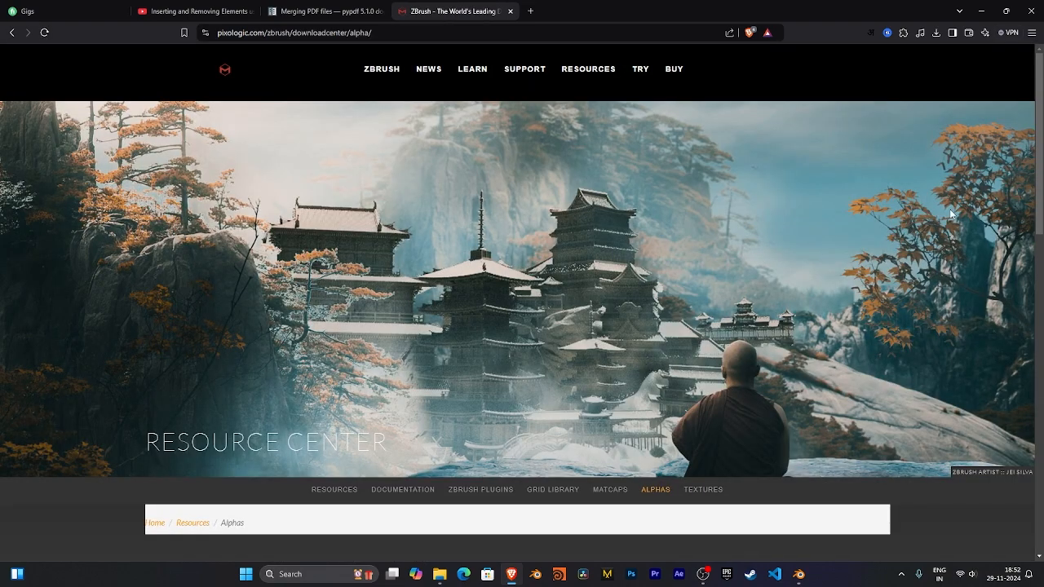
drag(1039, 135, 1040, 362)
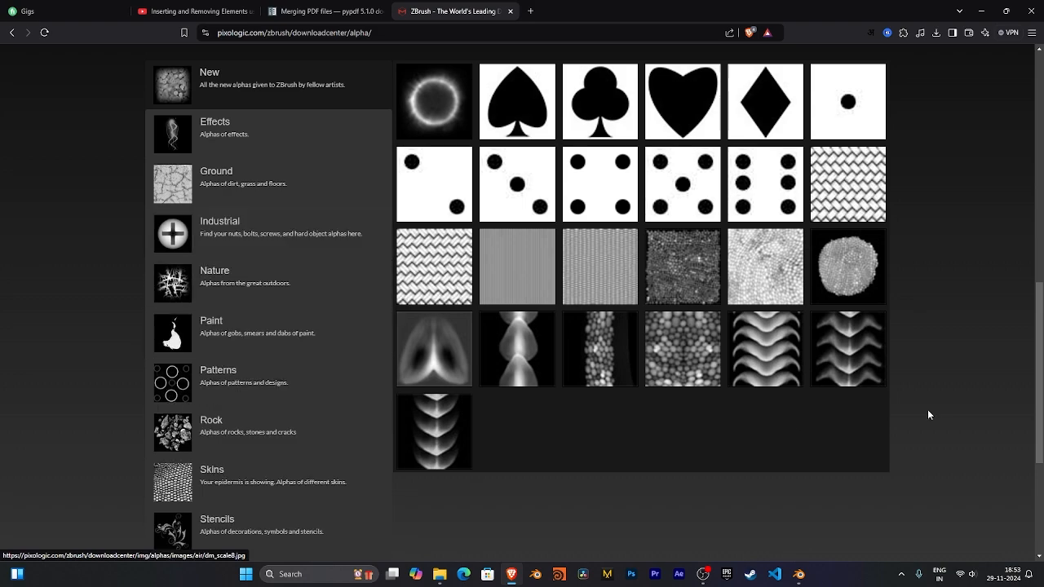
scroll(1019, 334, down, 2)
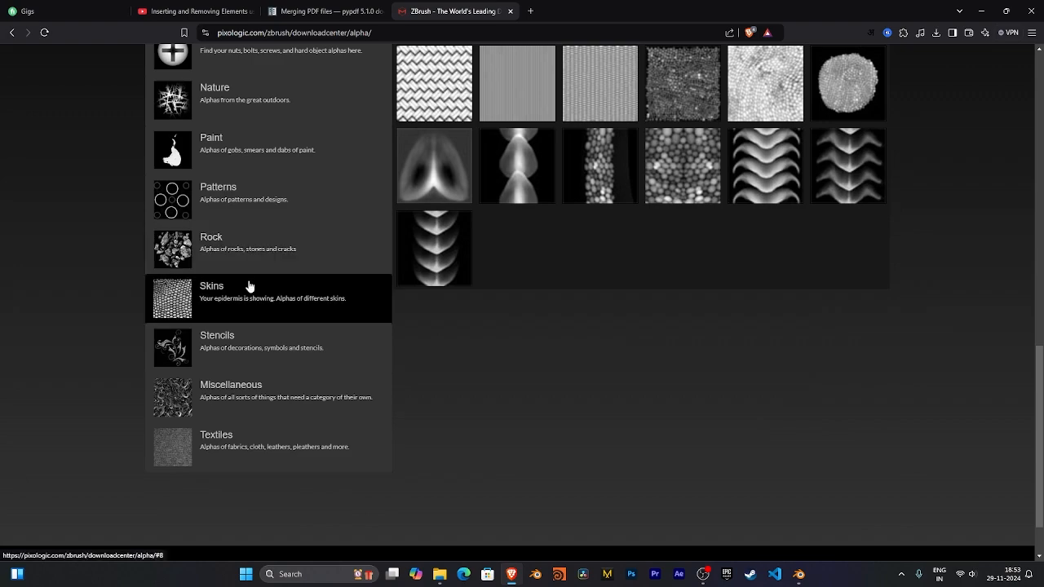
click(247, 287)
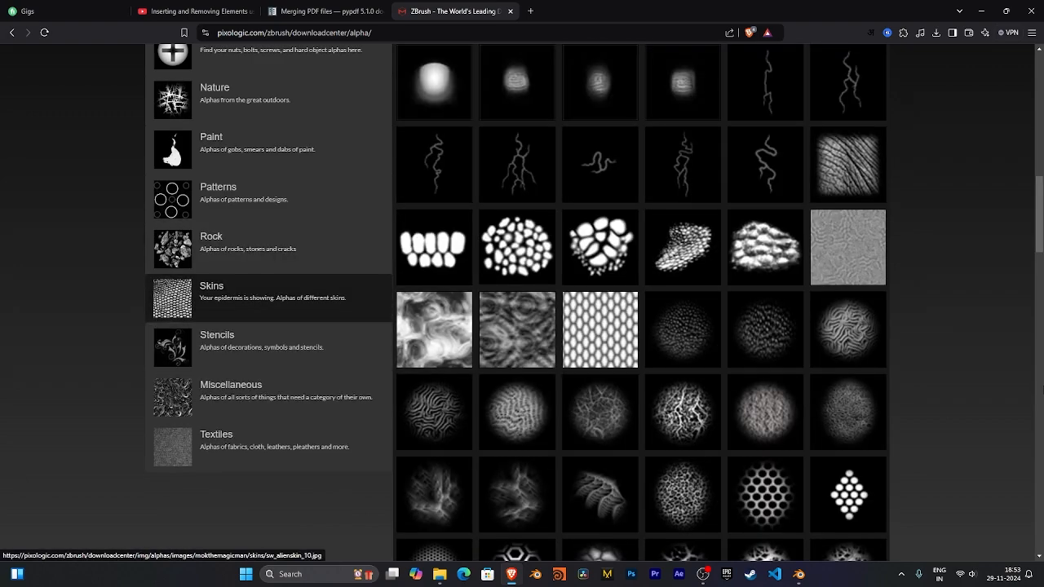
Browse the Skins alphas for a pore texture suited to facial skin.
drag(1043, 231, 1043, 200)
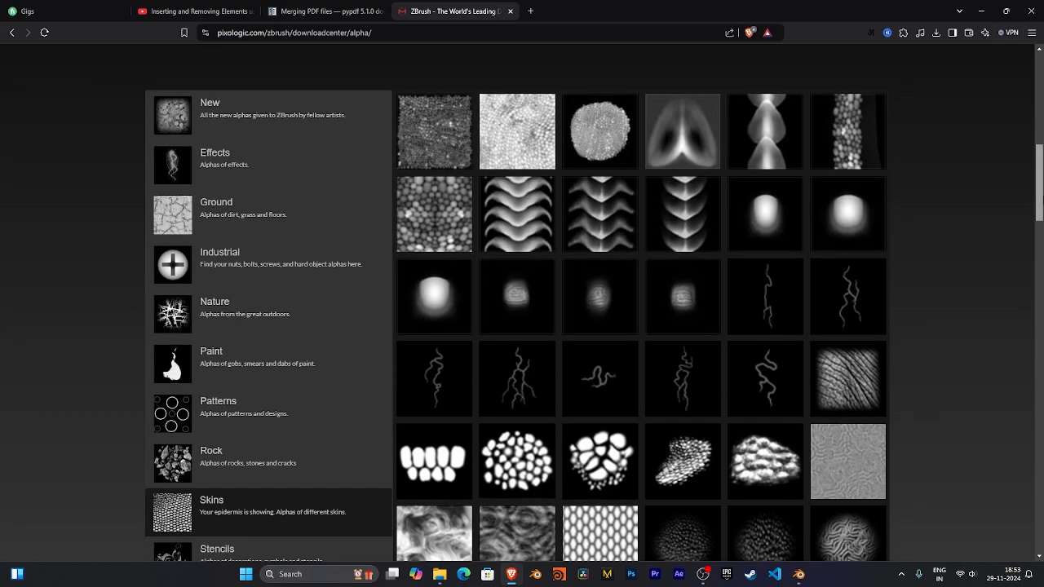
scroll(523, 302, up, 3)
scroll(523, 302, down, 10)
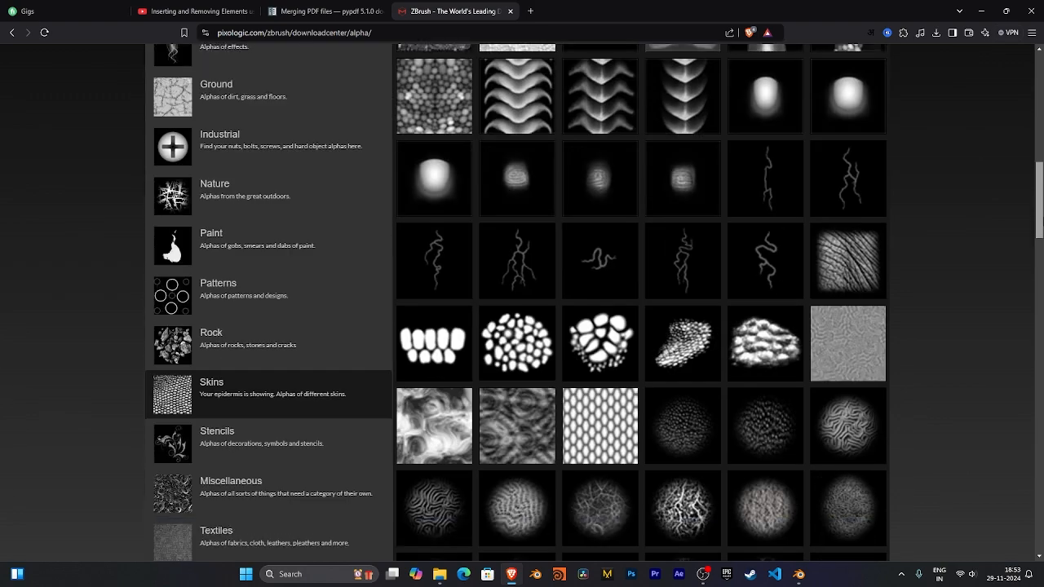
scroll(642, 301, down, 1)
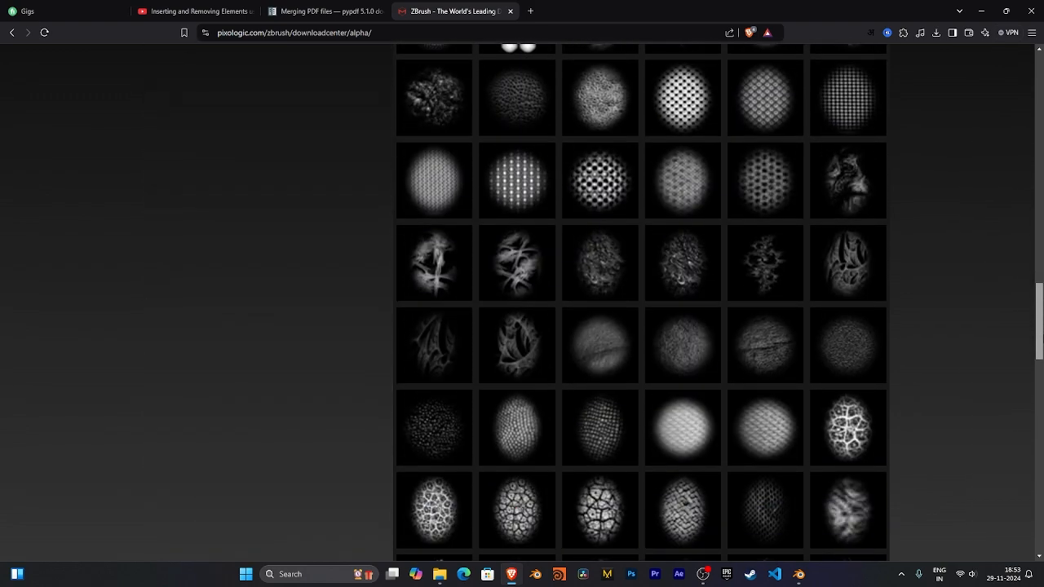
scroll(641, 301, down, 2)
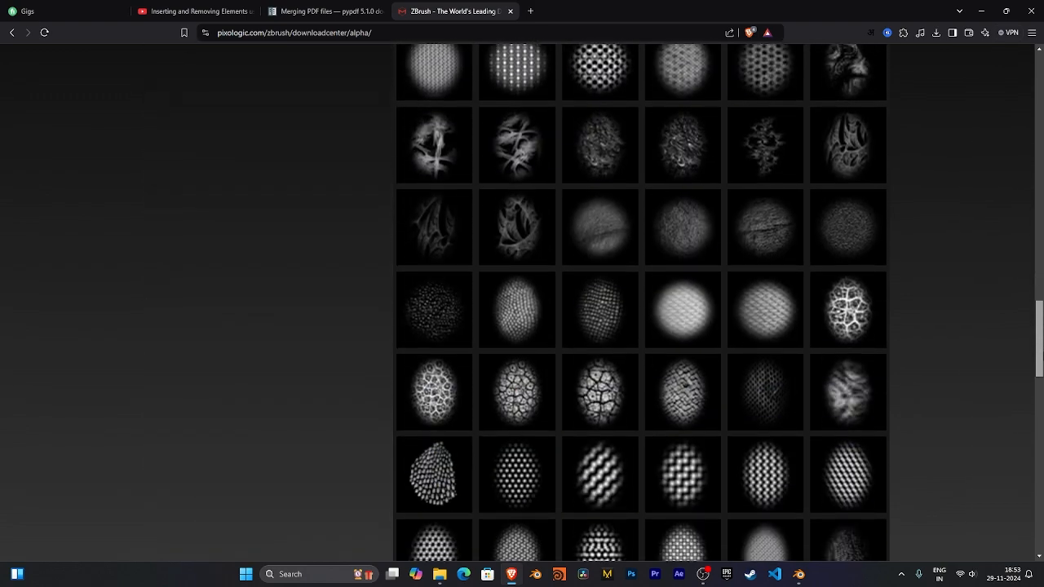
scroll(1042, 359, down, 1)
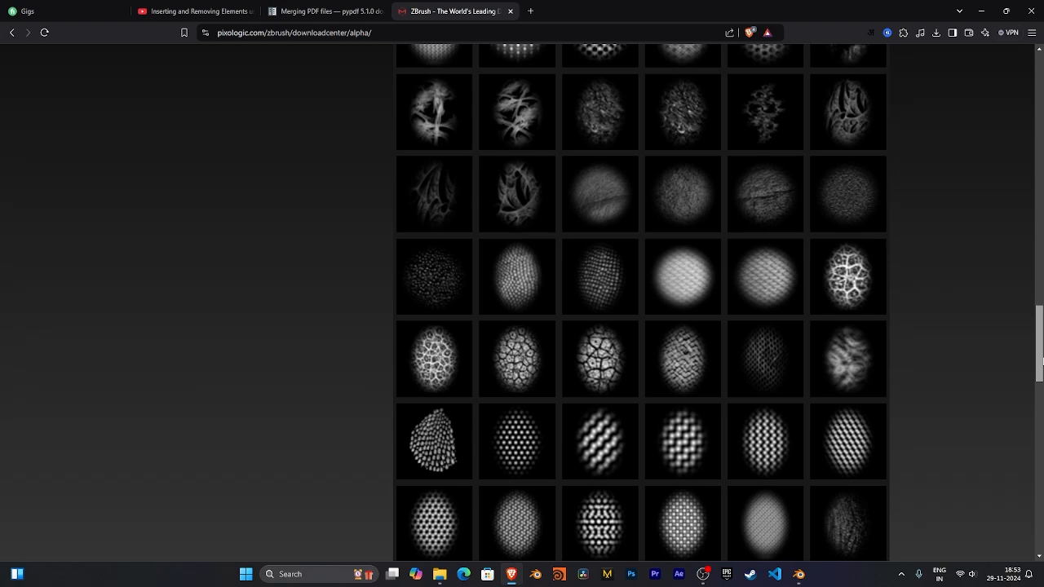
scroll(1042, 359, down, 5)
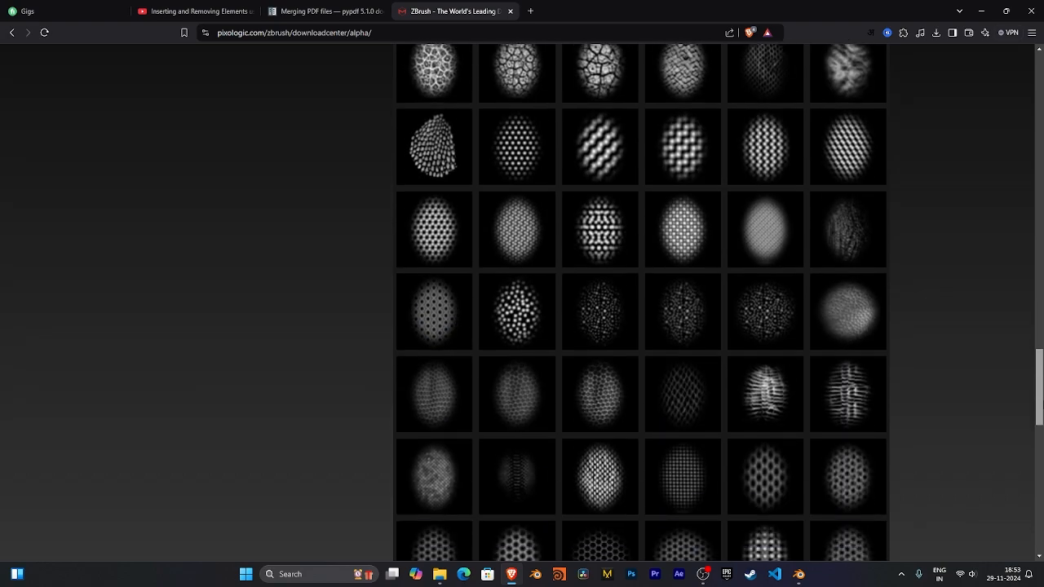
scroll(642, 301, down, 3)
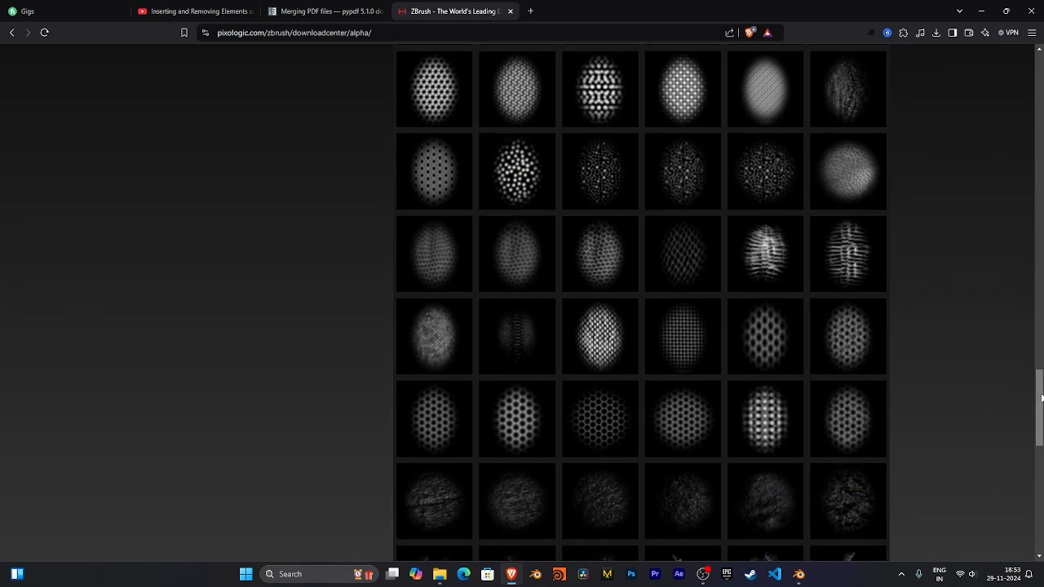
scroll(1042, 397, down, 10)
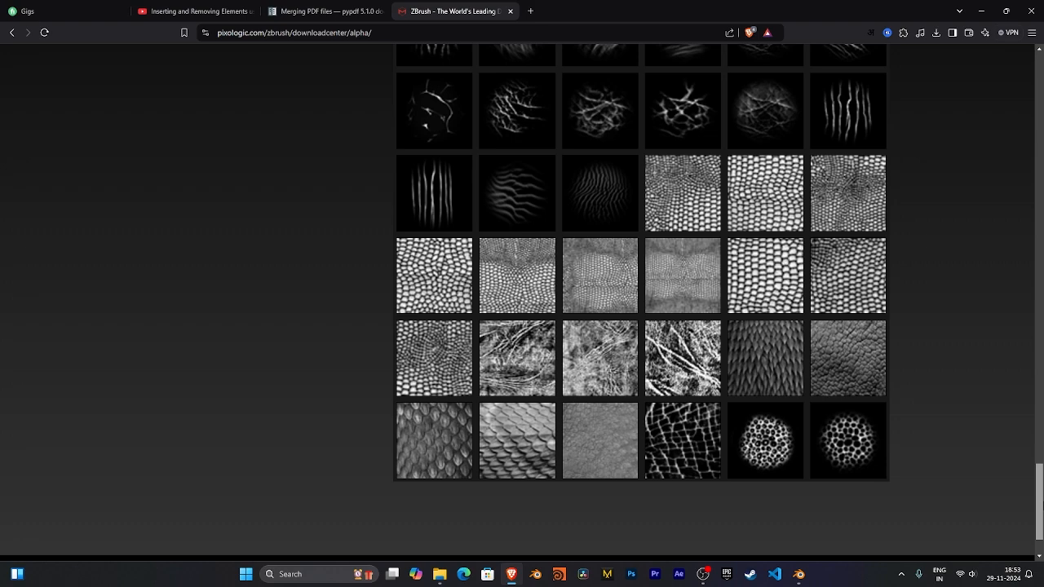
scroll(640, 302, up, 8)
scroll(613, 297, down, 1)
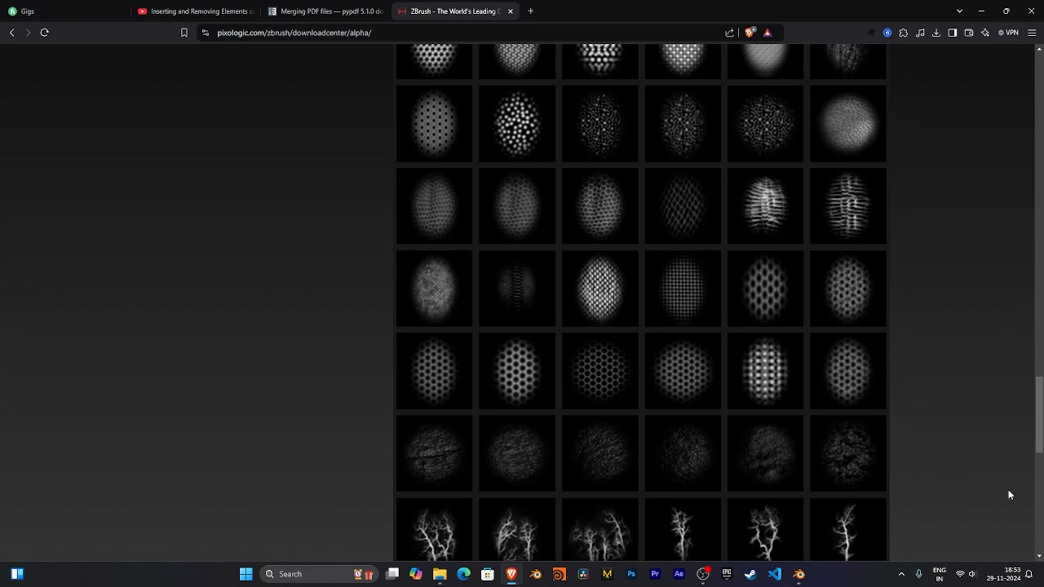
scroll(1012, 492, down, 4)
scroll(641, 302, up, 6)
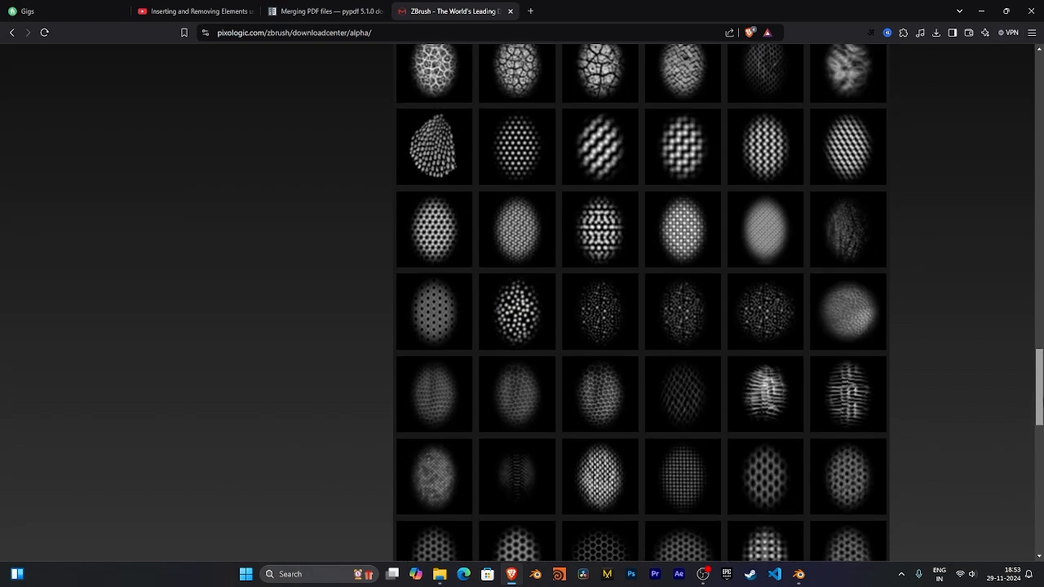
scroll(641, 302, up, 5)
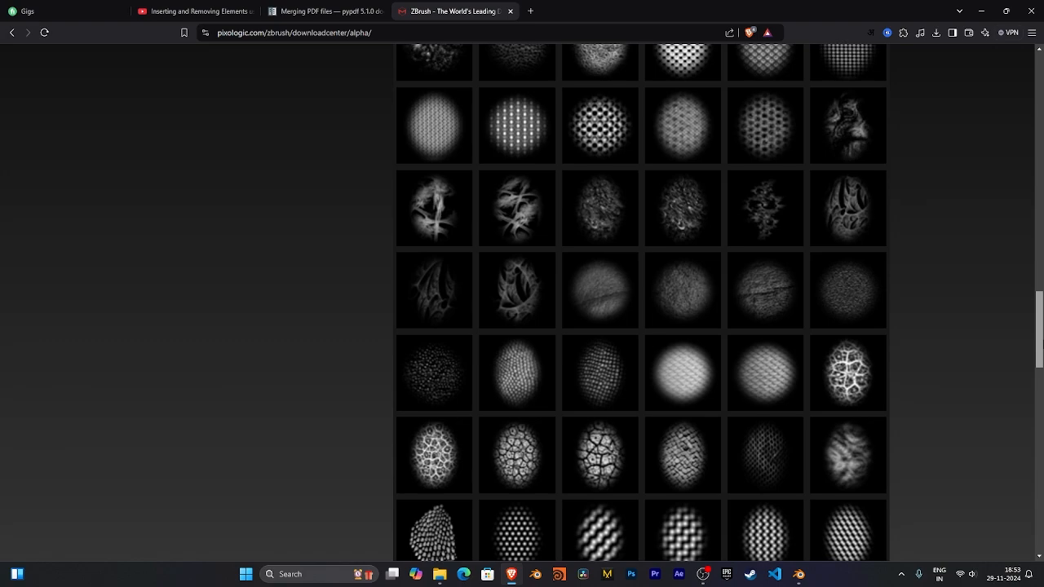
Download the SW Pores 05 alpha as the ZIP archive sw_pores_05 into the Downloads folder.
click(448, 384)
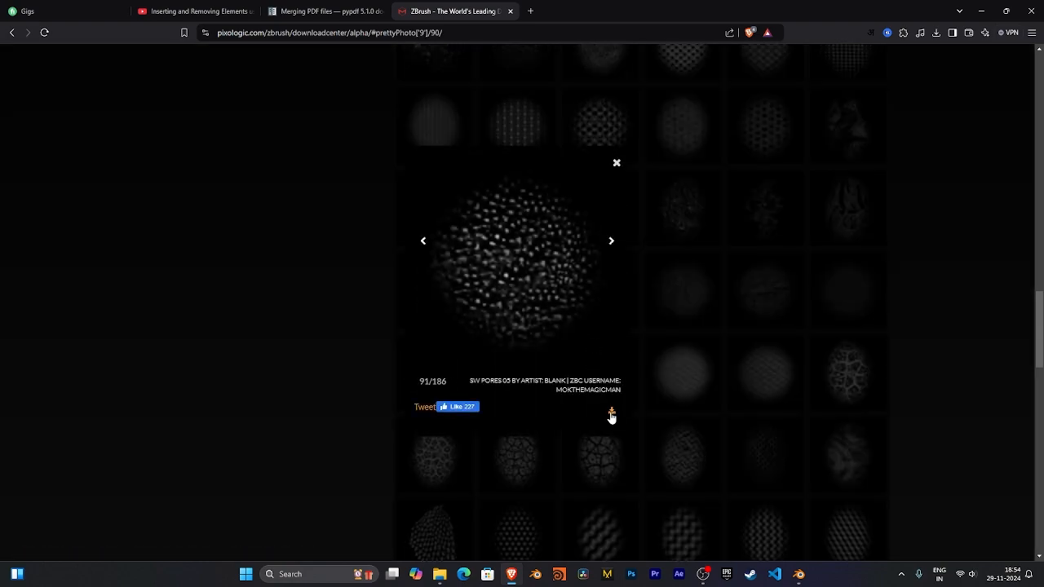
click(612, 413)
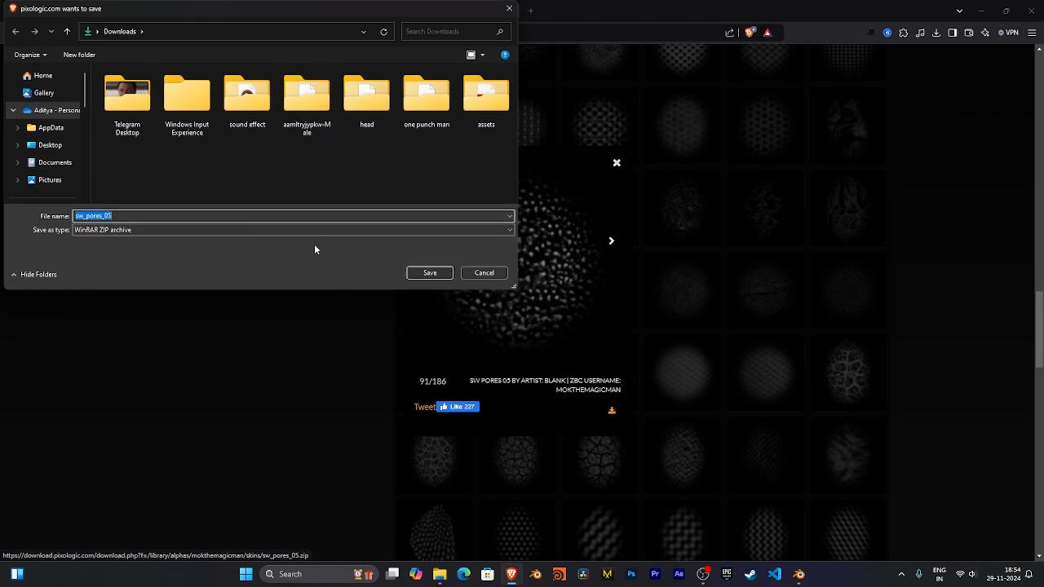
click(428, 273)
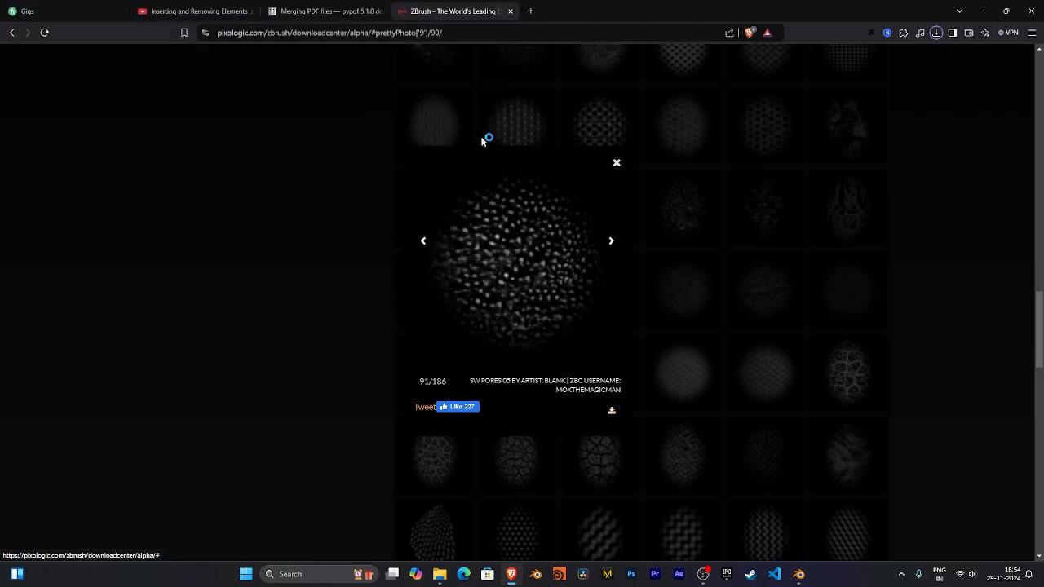
Switch back to Blender and create a new Image or Movie texture for the brush.
click(799, 575)
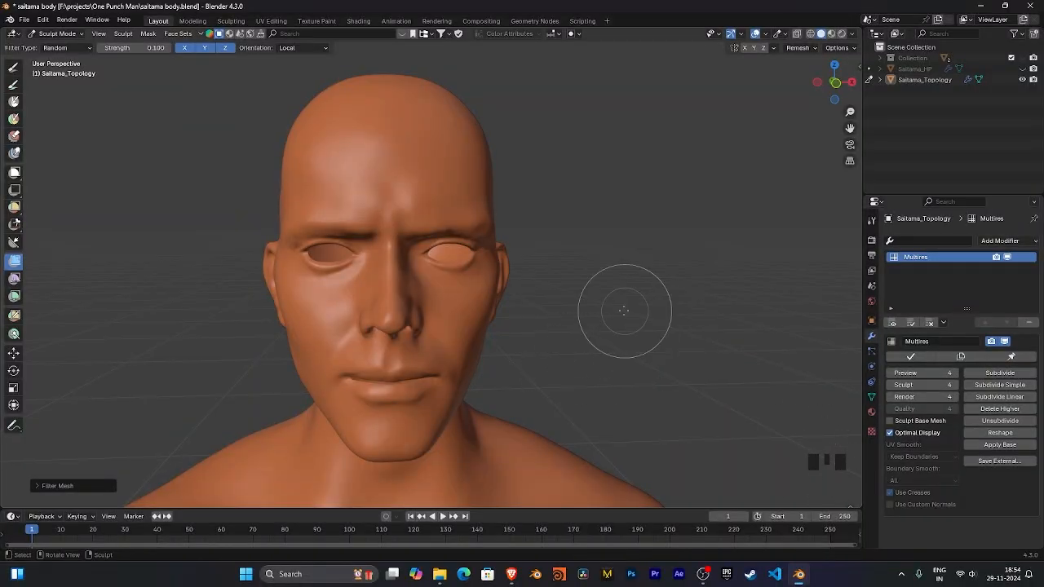
click(872, 431)
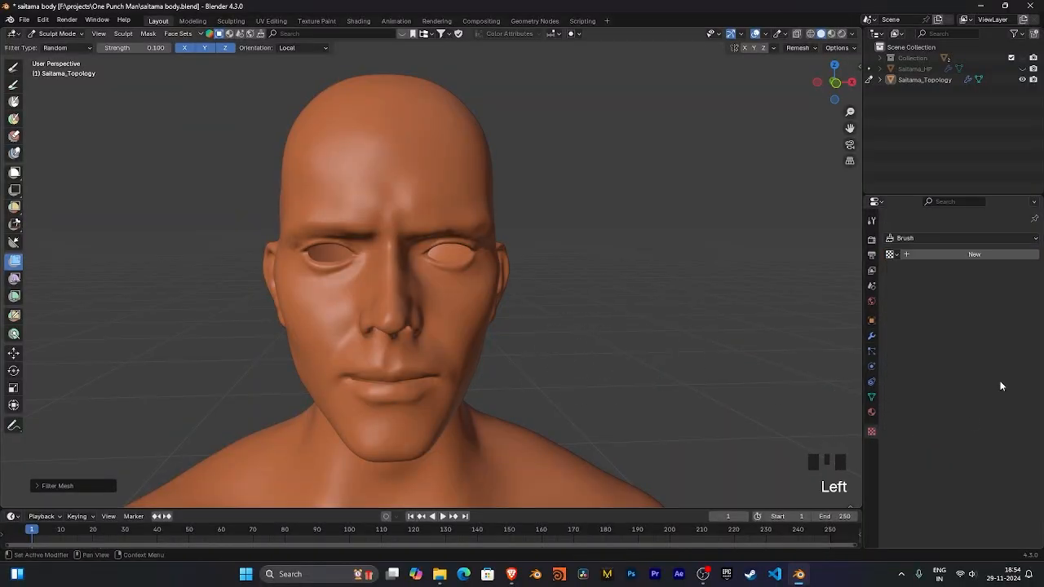
click(975, 253)
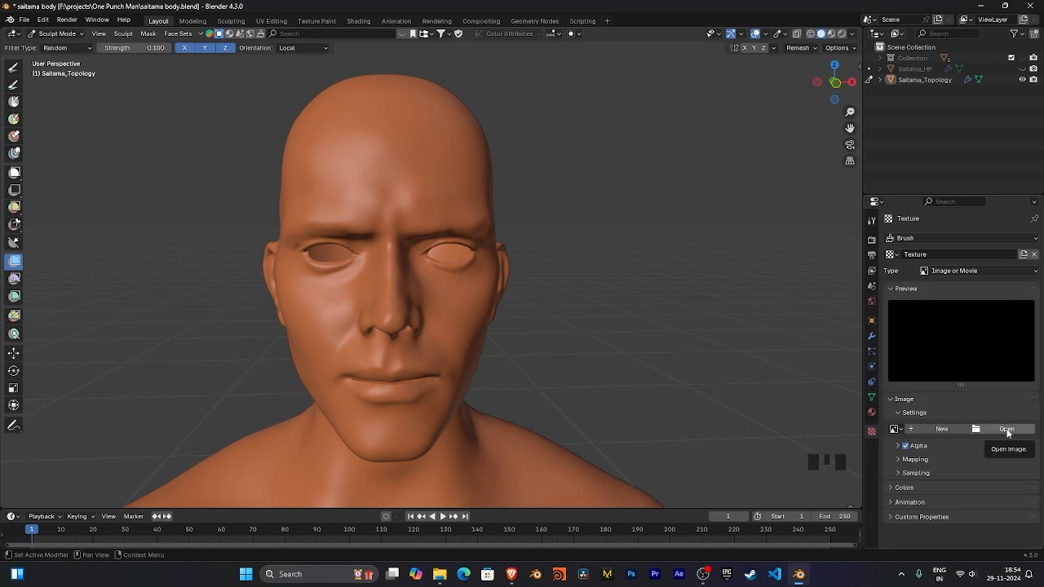
click(1007, 430)
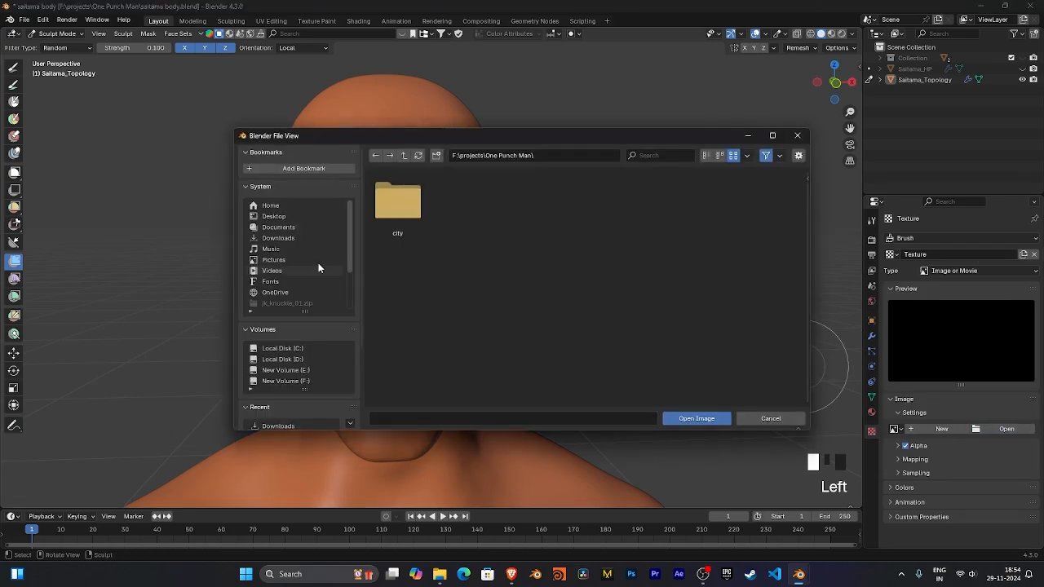
click(295, 238)
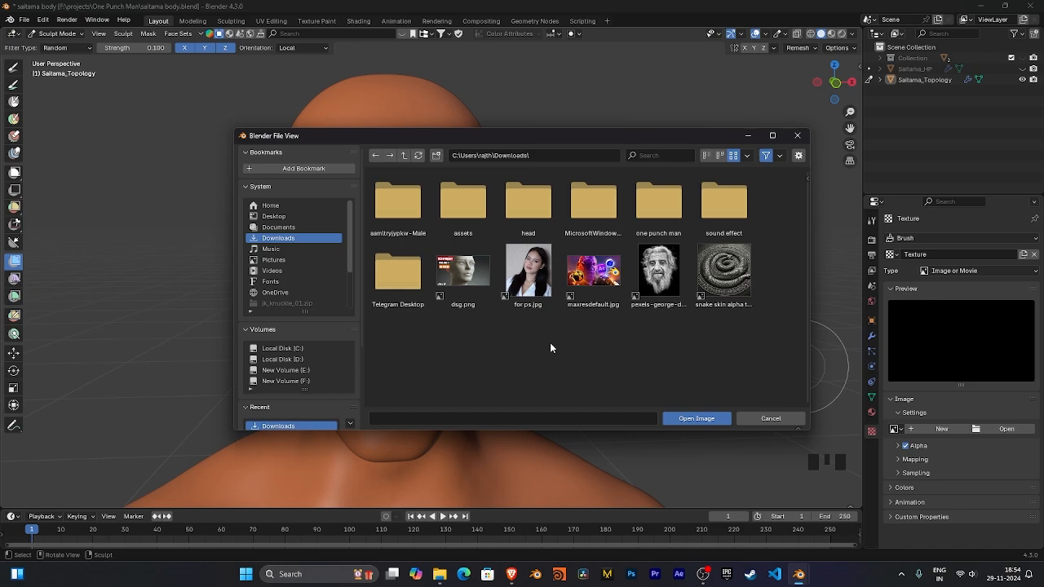
click(760, 417)
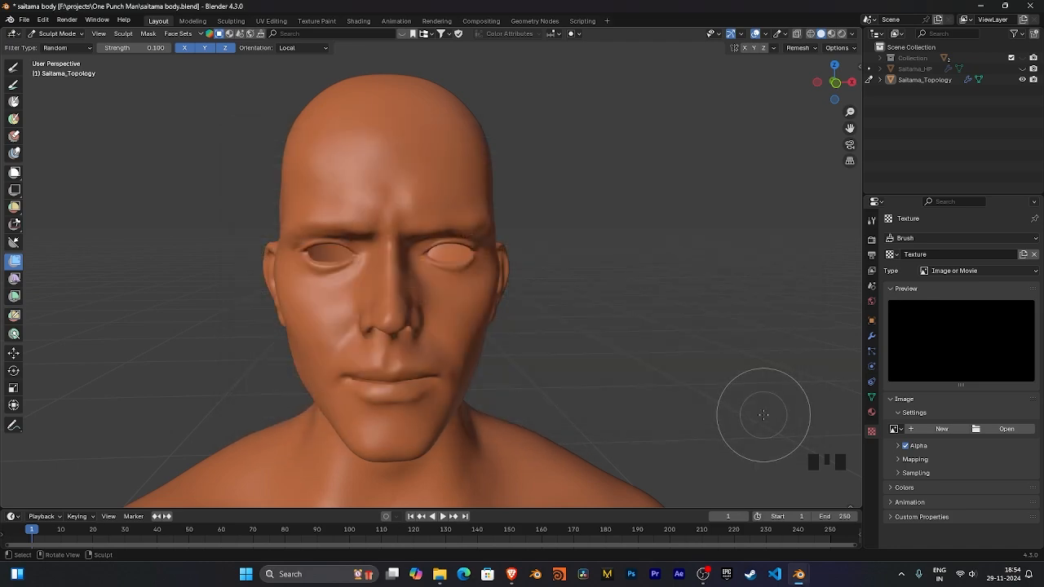
Switch to the Brave browser, locate the downloaded sw_pores_05 archive, and extract it to its own sw_pores_05 folder in Downloads.
click(509, 573)
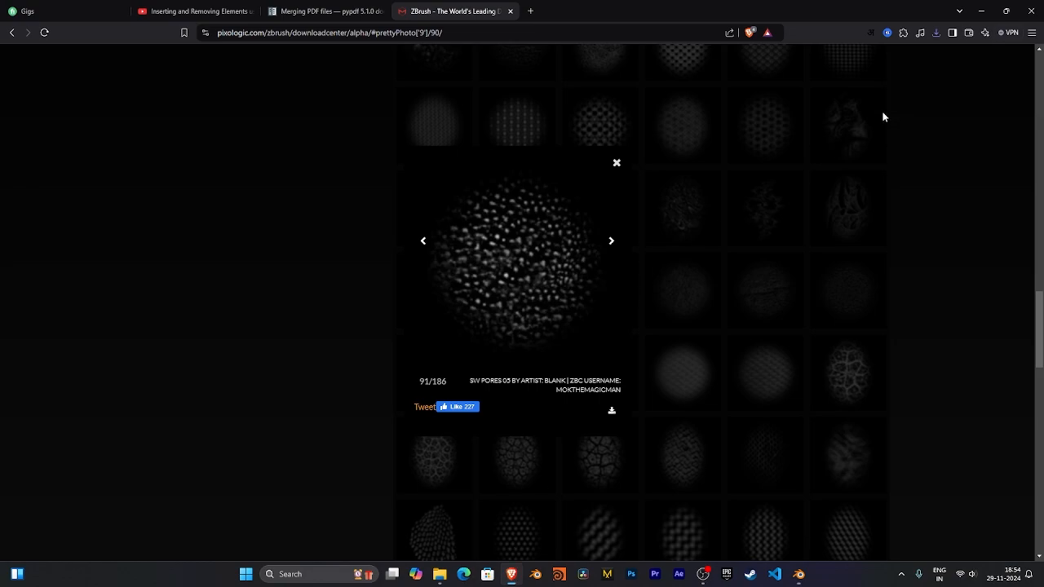
click(936, 34)
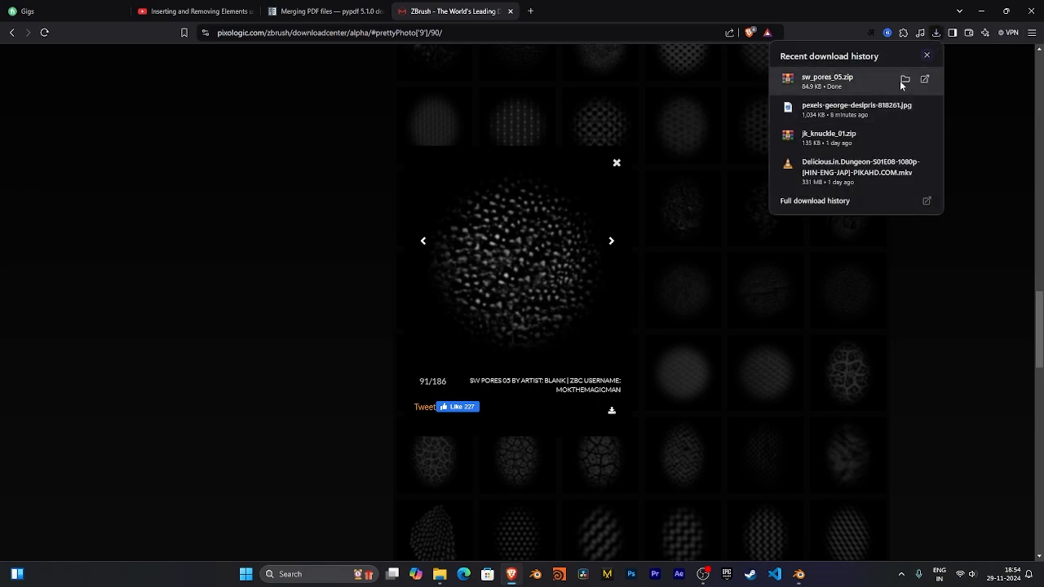
click(904, 80)
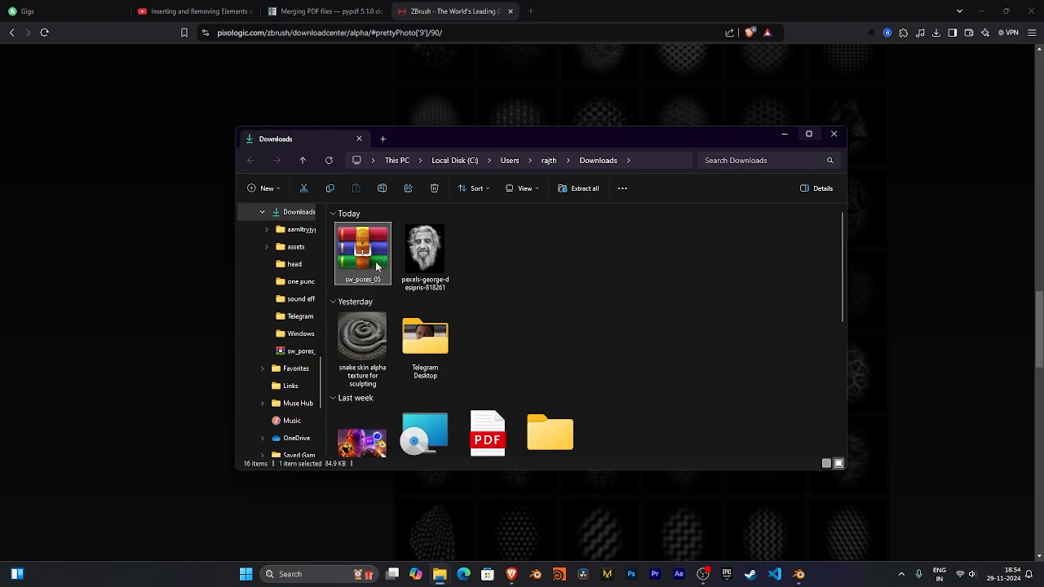
right_click(368, 257)
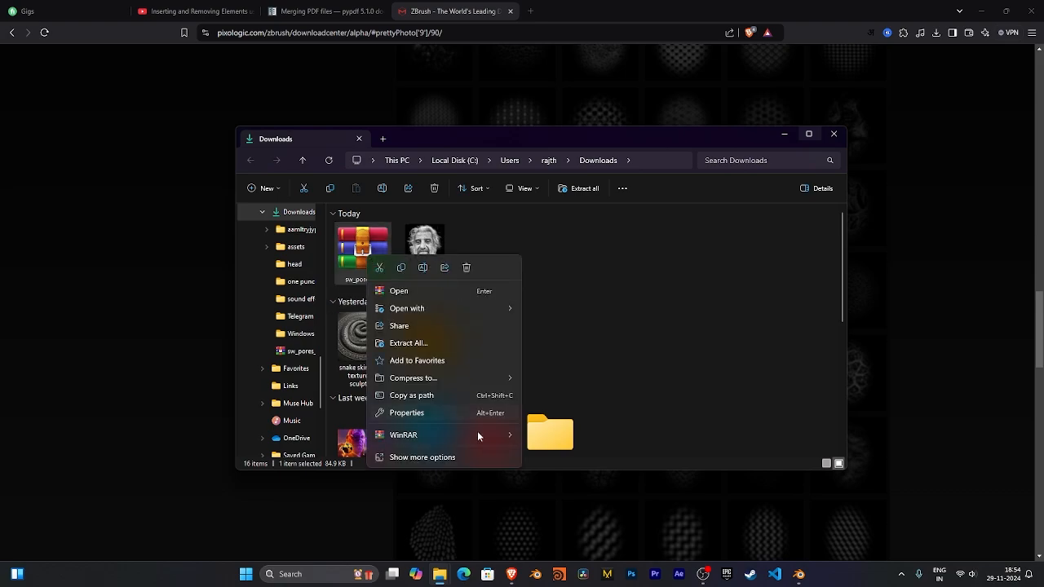
mouse_move(477, 443)
click(549, 452)
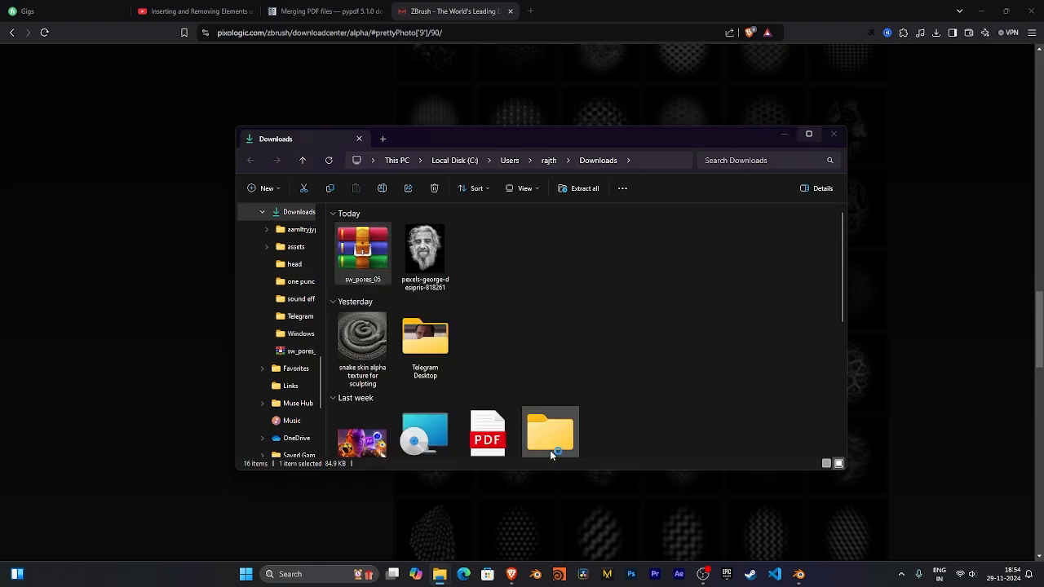
click(547, 411)
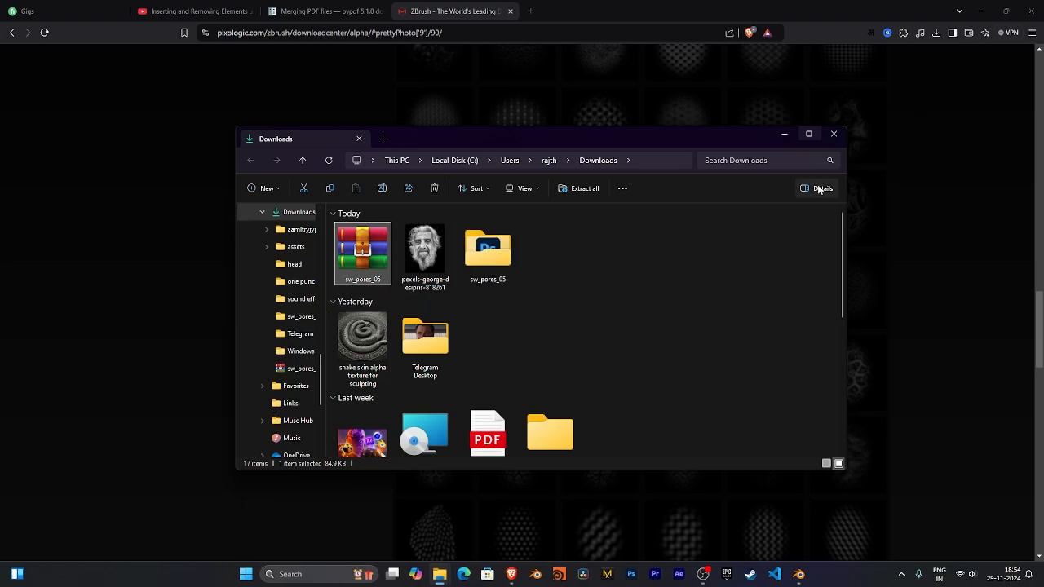
click(834, 134)
Switch to Blender and load SW_Pores_05.psd from the sw_pores_05 folder in Downloads as the brush texture's image.
click(799, 575)
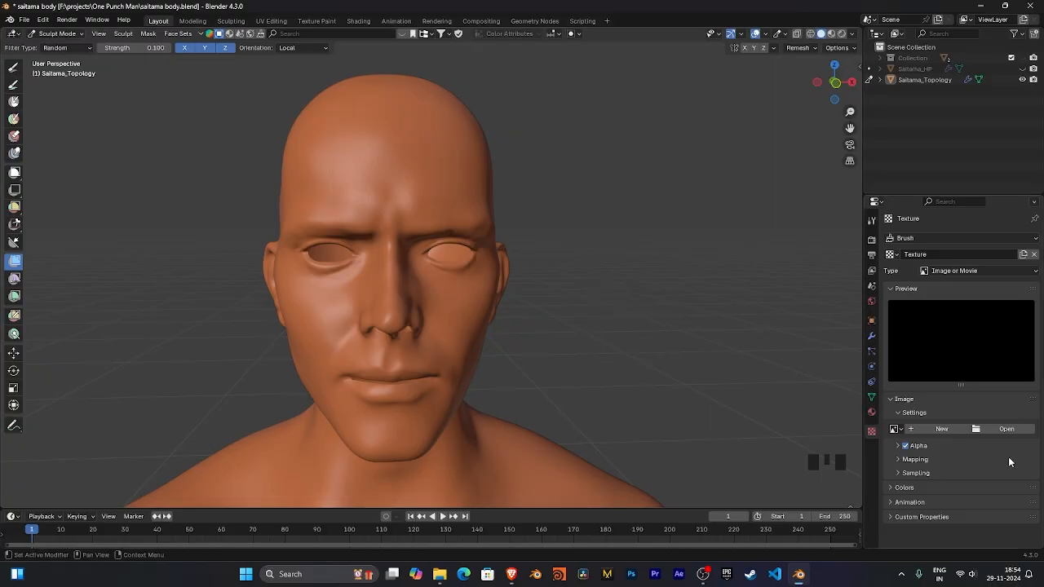
click(1007, 429)
click(292, 239)
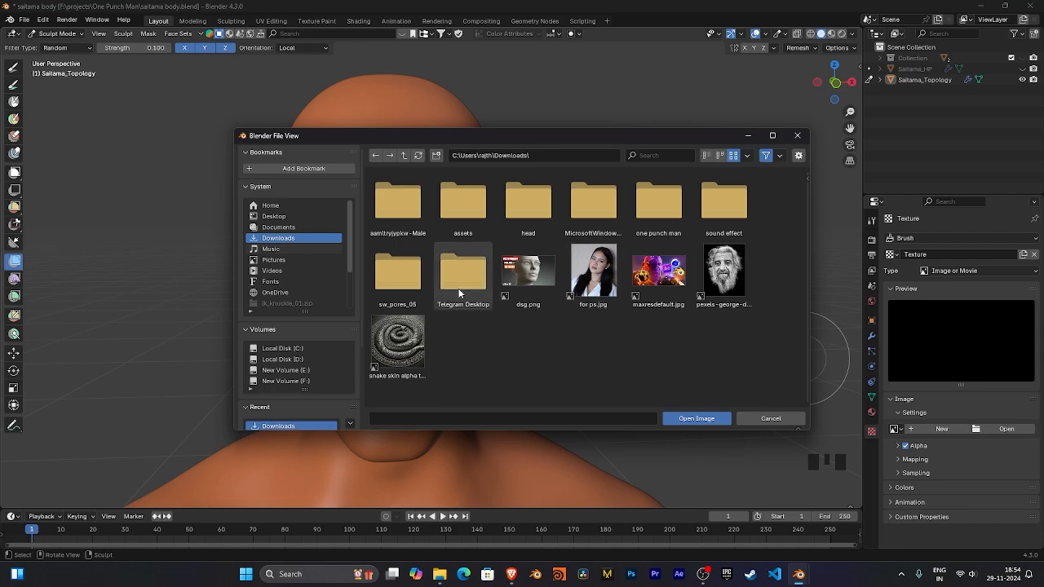
double_click(410, 280)
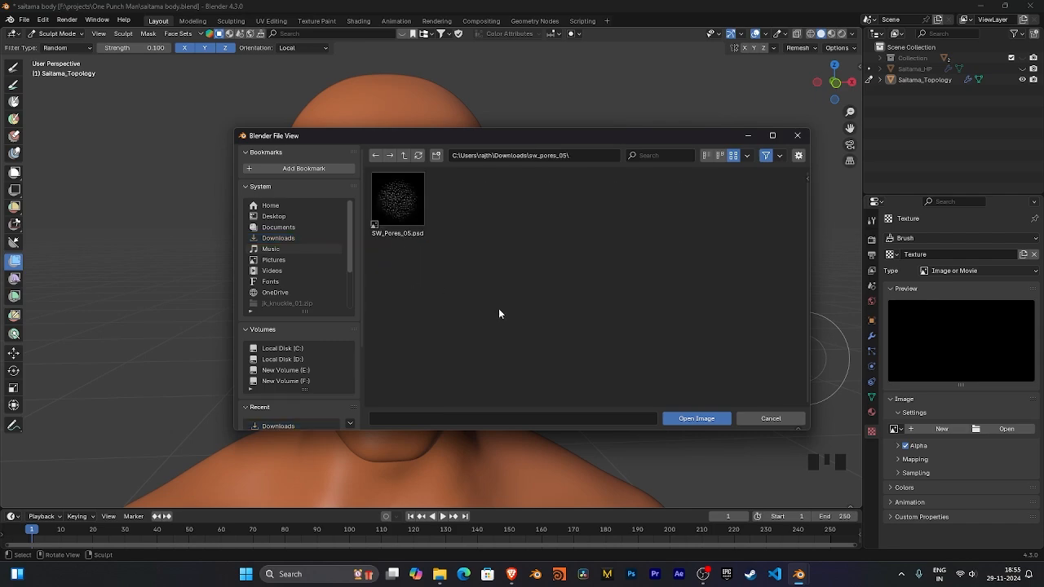
click(396, 214)
click(696, 419)
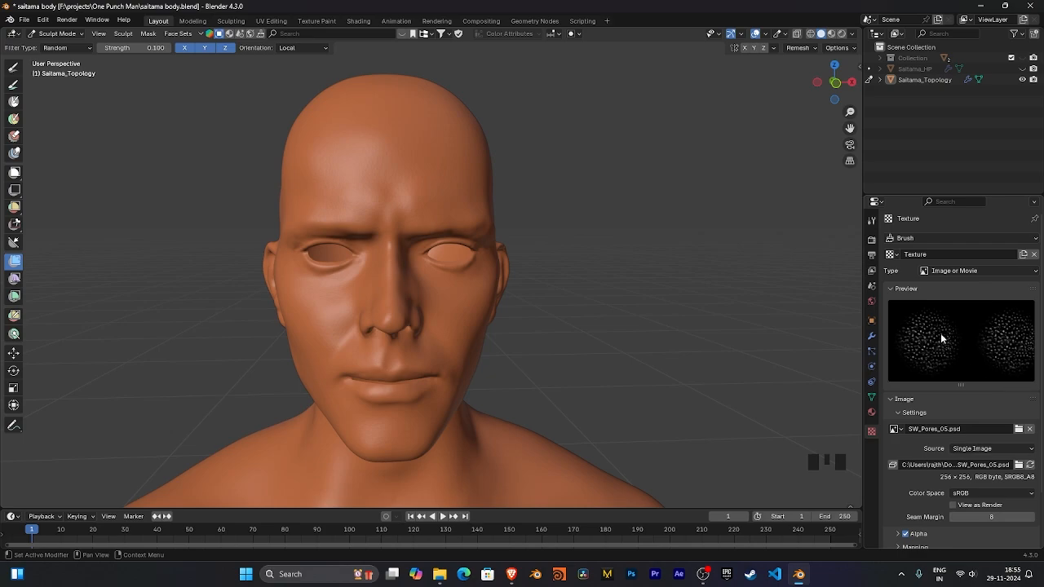
Activate the Draw brush and check in its texture settings that the SW_Pores_05 texture is assigned.
click(872, 219)
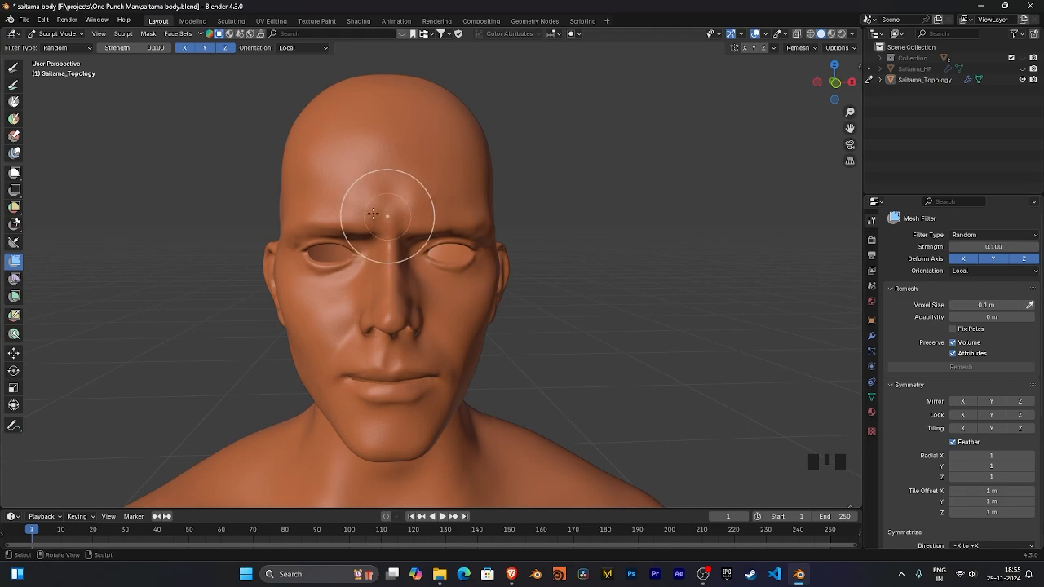
click(14, 67)
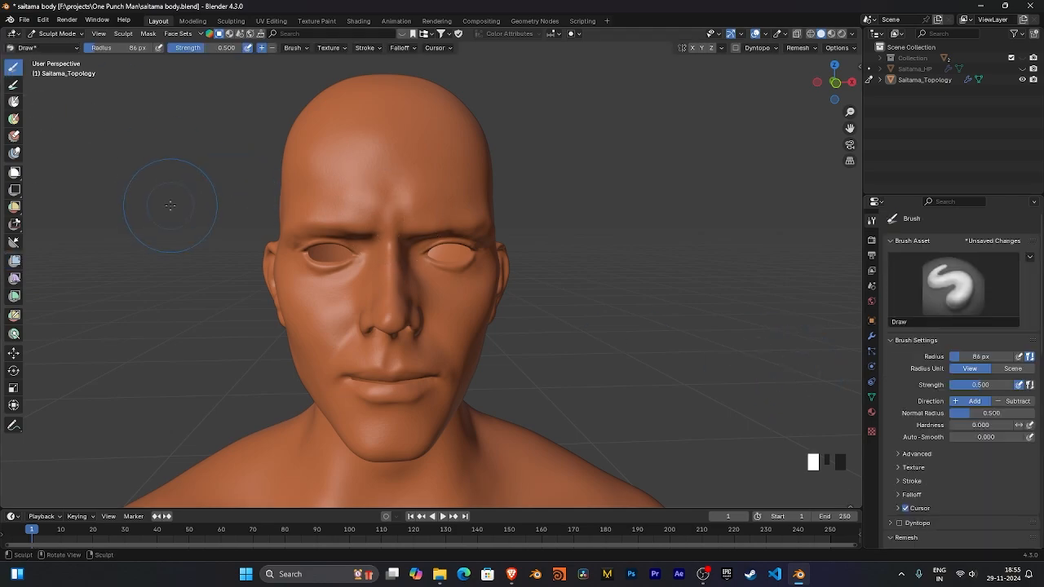
drag(1041, 282, 1041, 471)
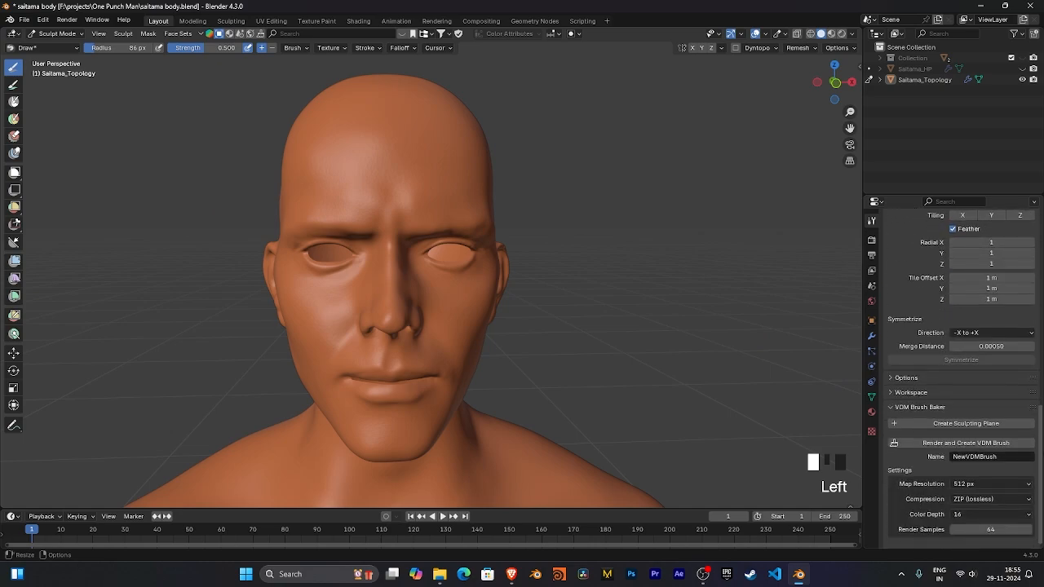
scroll(1036, 472, up, 5)
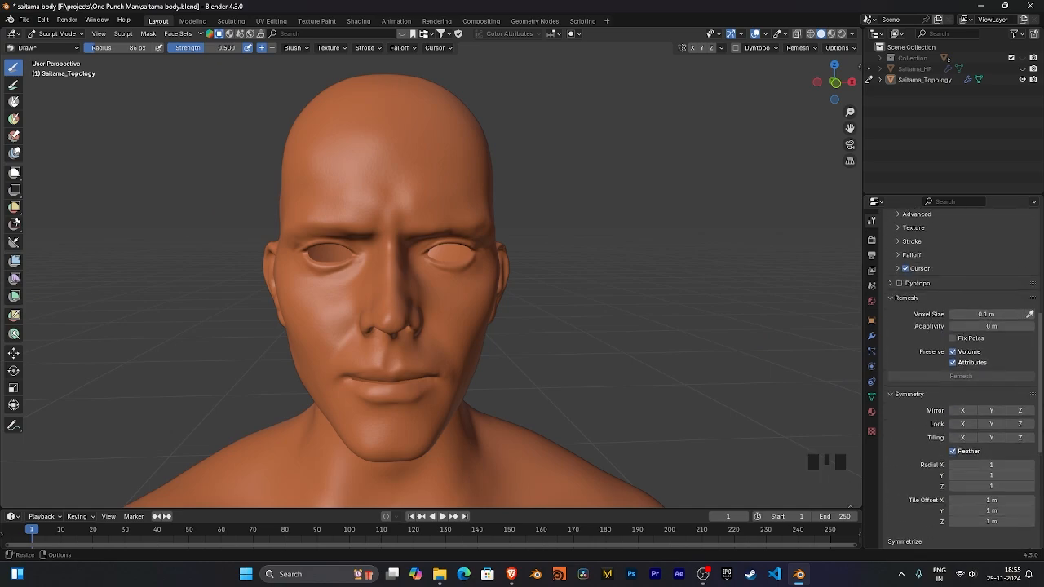
scroll(963, 375, up, 4)
click(915, 311)
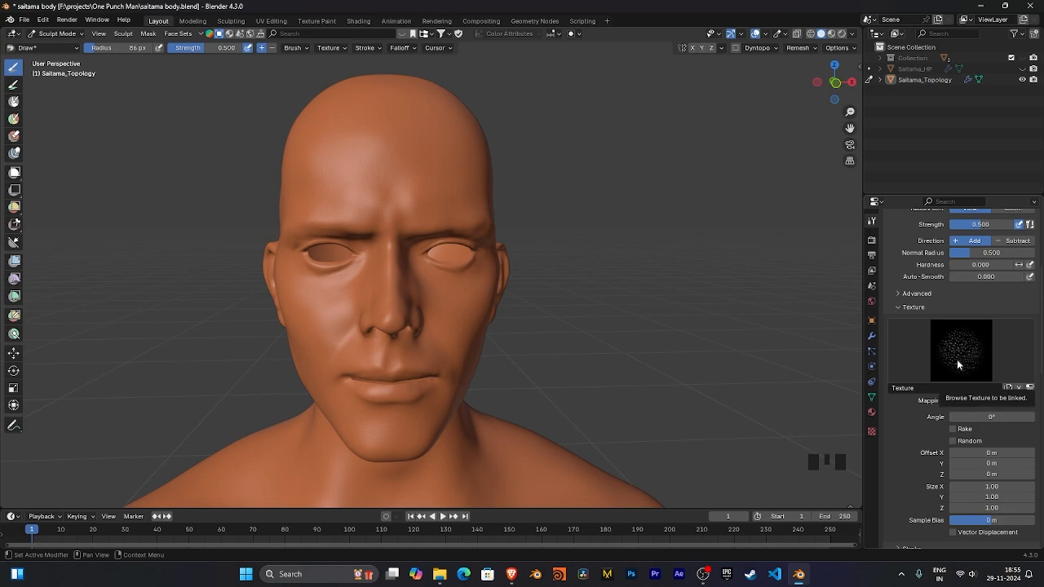
drag(1040, 348, 1040, 359)
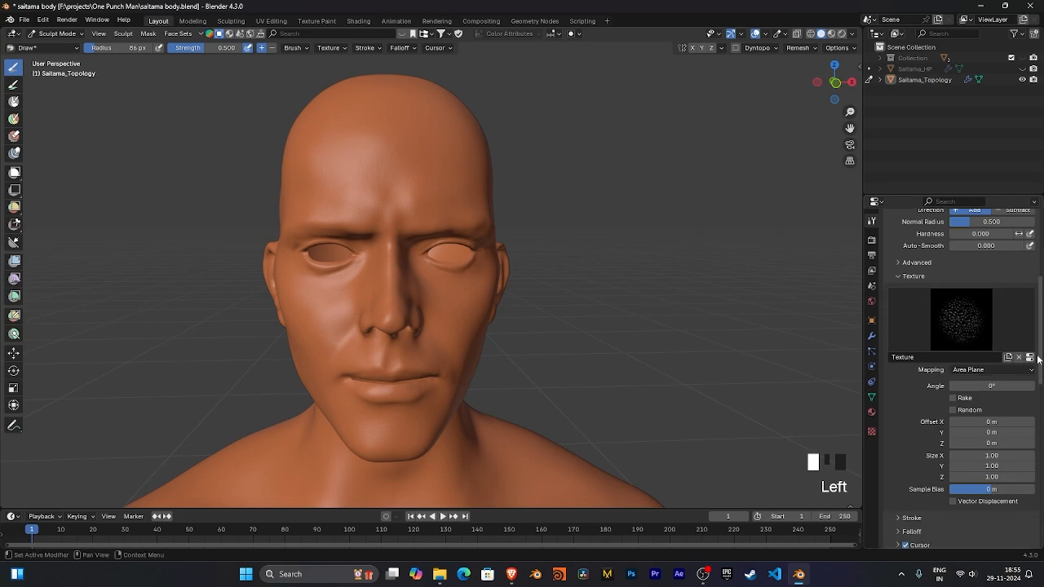
click(1030, 358)
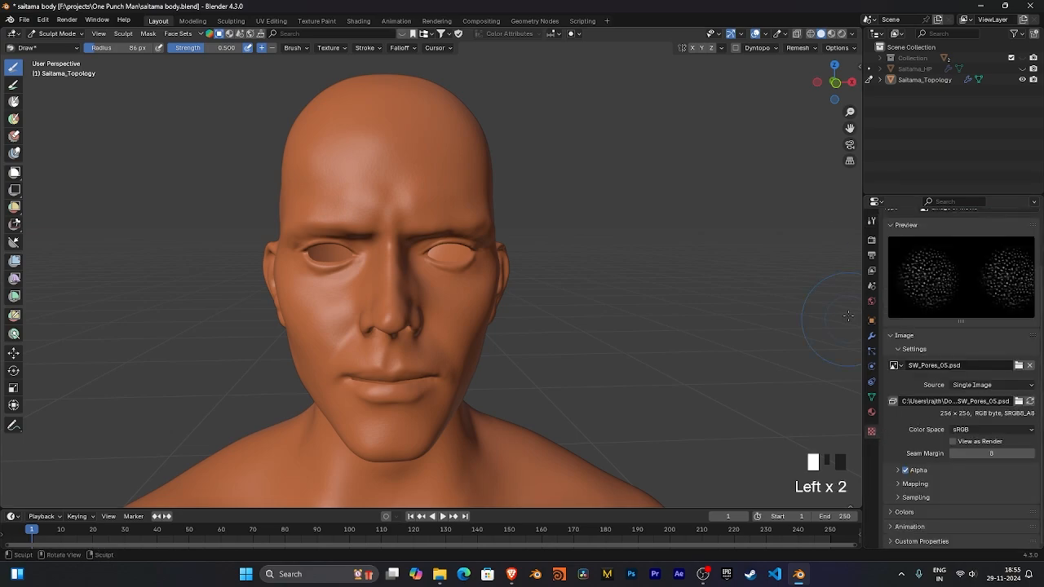
click(872, 220)
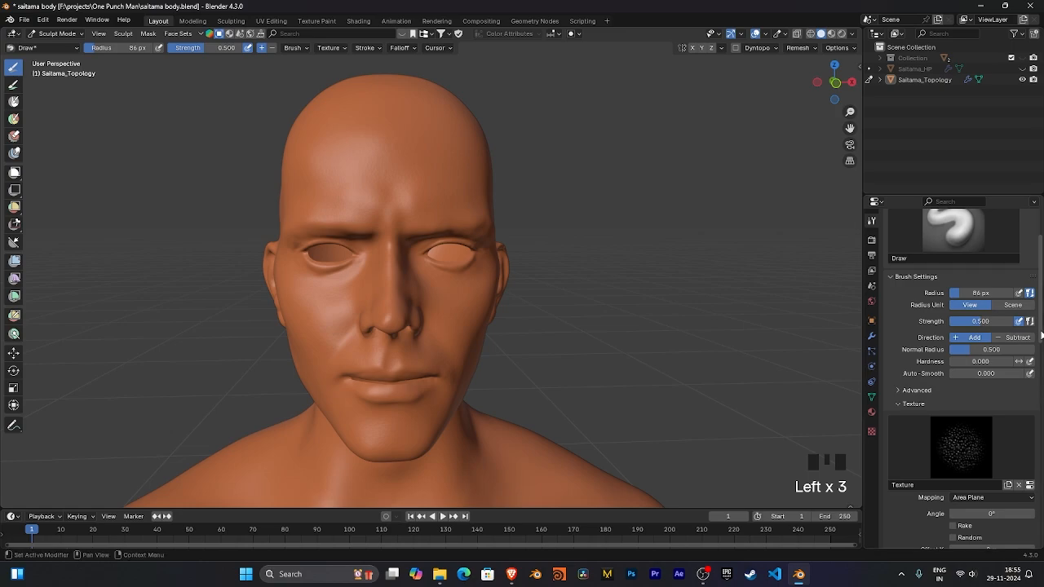
Set the Draw brush's stroke method to Anchored.
drag(1041, 330, 1042, 351)
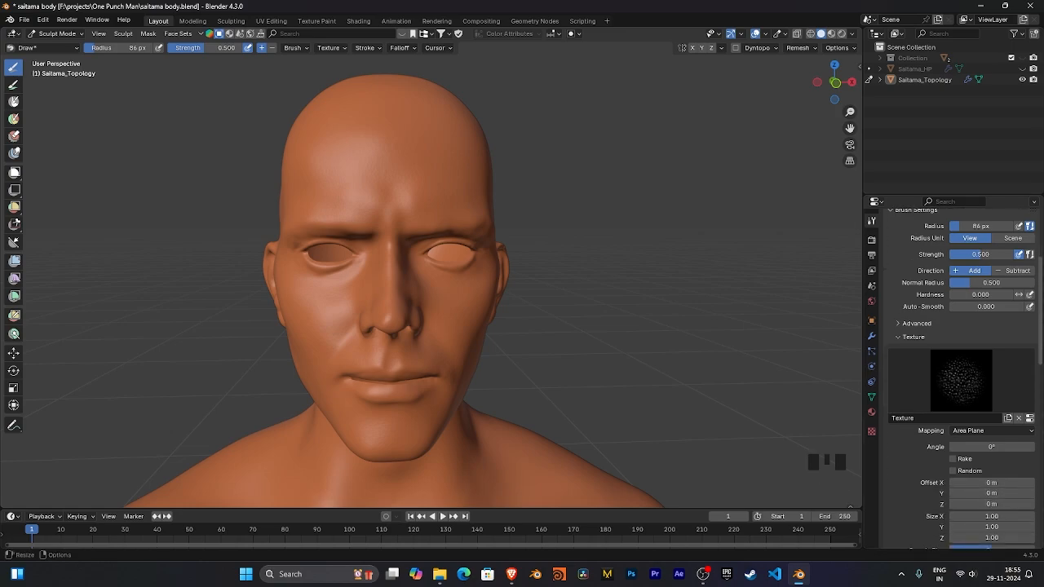
scroll(958, 380, down, 6)
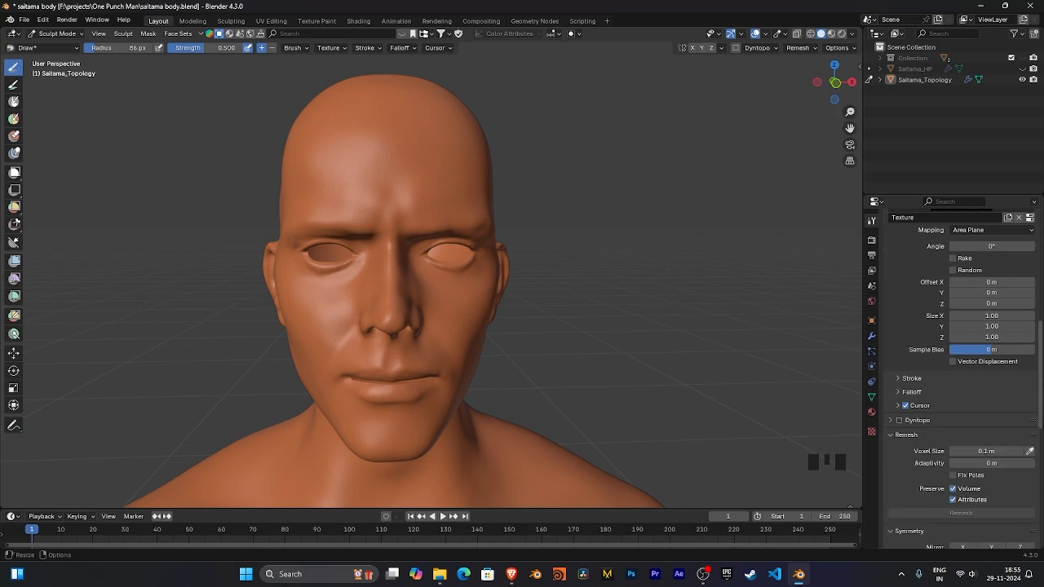
scroll(961, 379, up, 2)
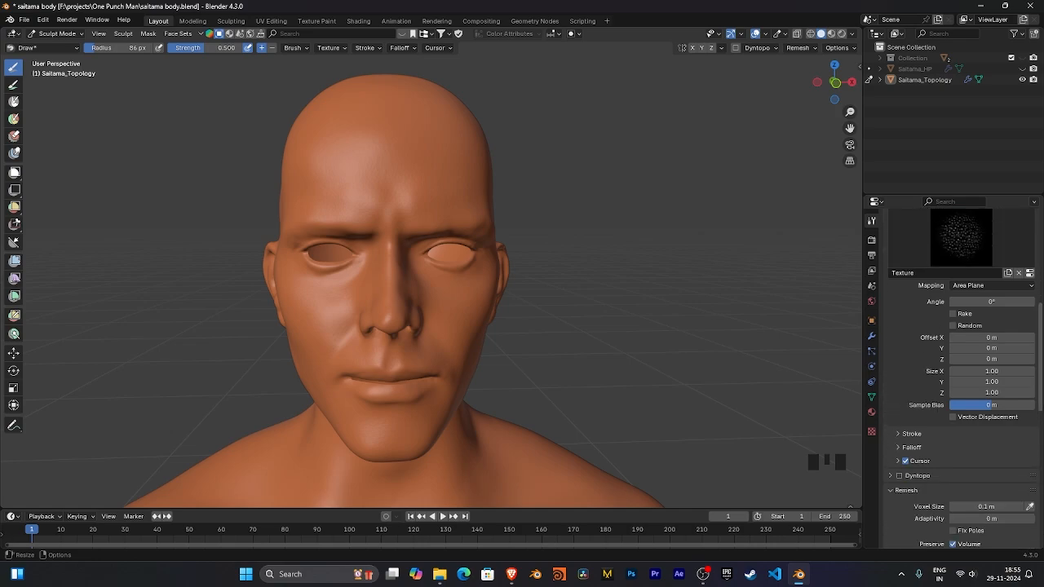
scroll(918, 343, down, 4)
click(914, 320)
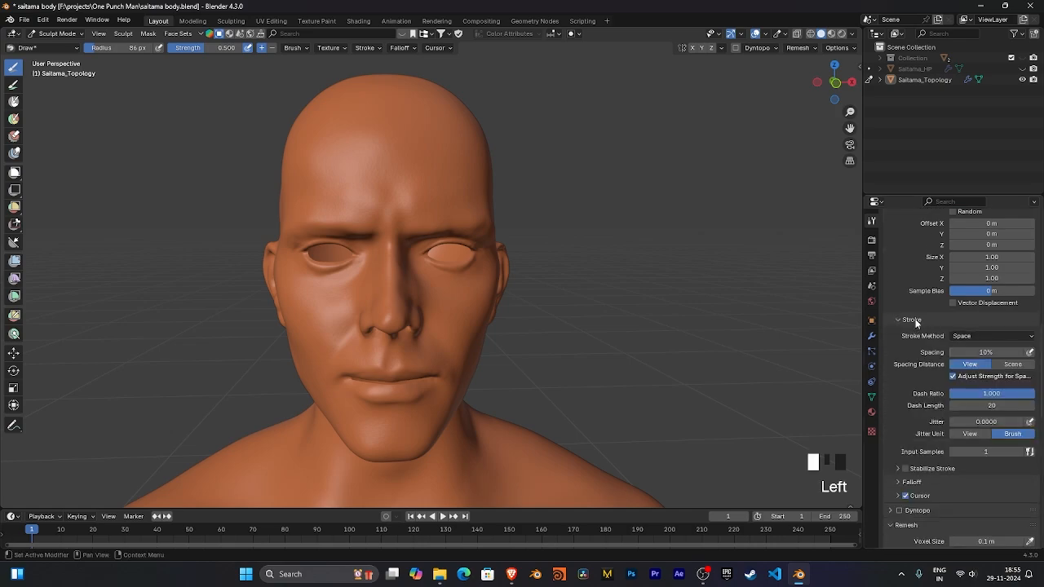
click(973, 338)
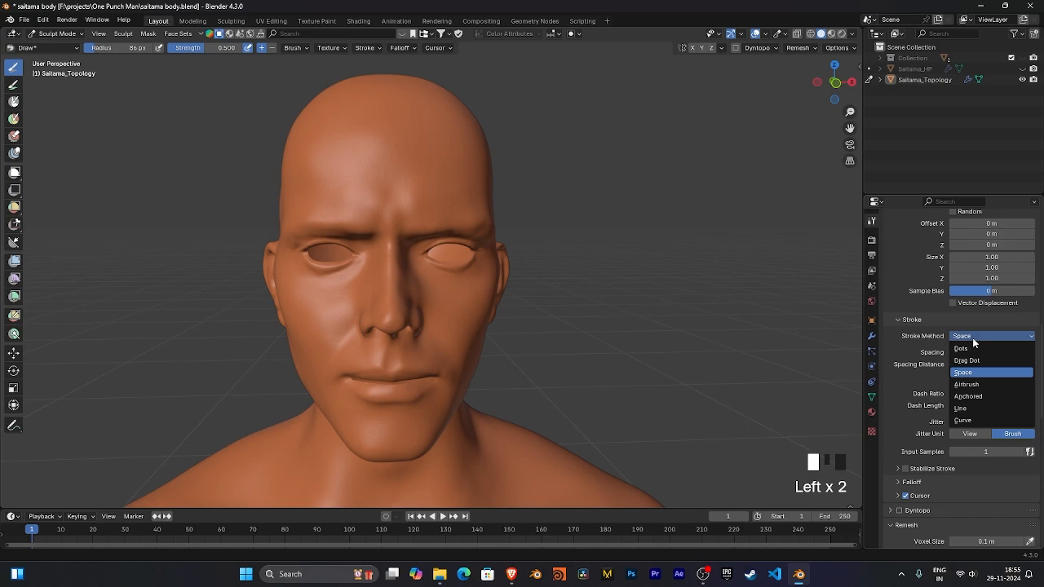
click(978, 398)
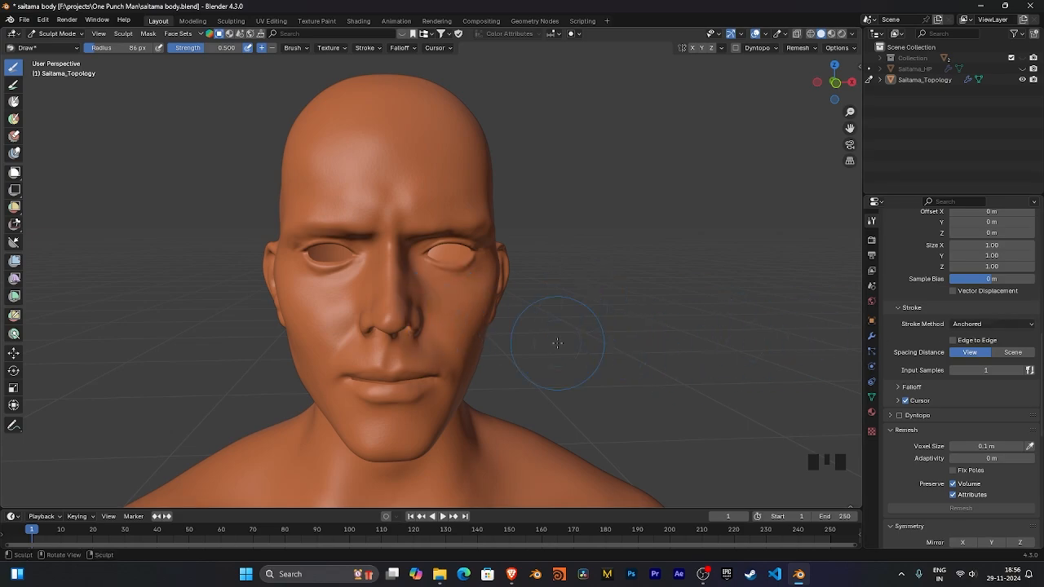
Try one large anchored pore stamp on the middle of the forehead, inspect it from several angles, and undo it.
middle_drag(628, 313, 693, 285)
middle_drag(694, 285, 669, 333)
shift+middle_drag(669, 332, 660, 284)
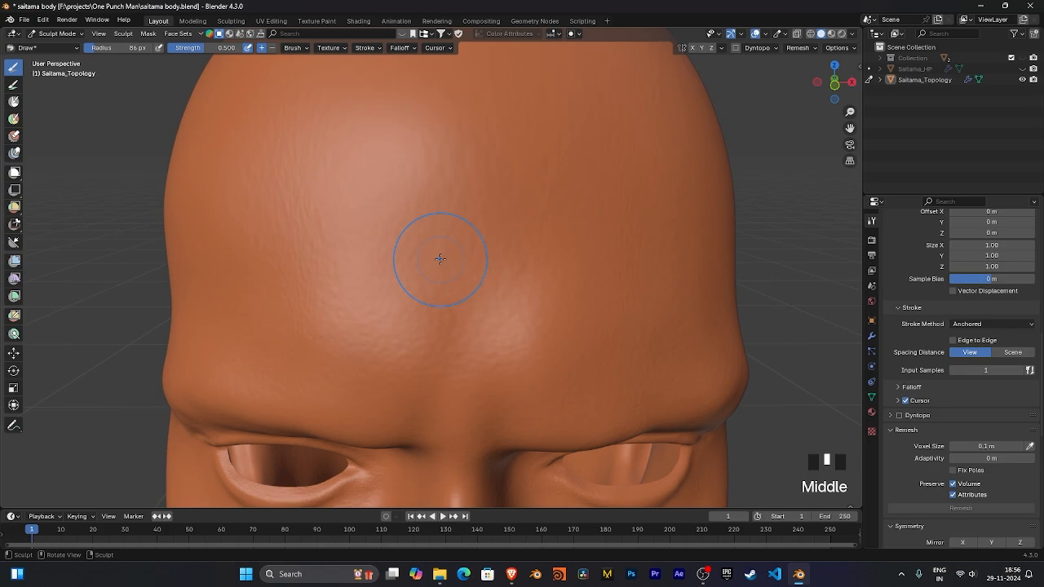
mouse_move(441, 259)
mouse_down()
mouse_move(613, 278)
mouse_move(505, 318)
mouse_move(520, 316)
mouse_move(444, 263)
mouse_move(604, 260)
mouse_up()
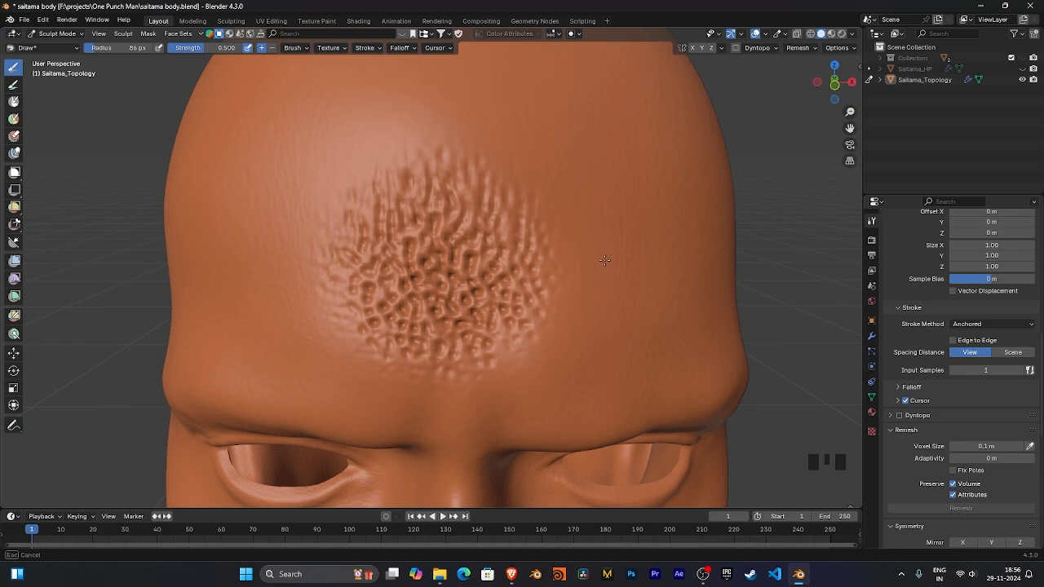
mouse_move(605, 260)
mouse_down()
mouse_move(493, 257)
mouse_move(560, 255)
mouse_move(490, 213)
mouse_move(511, 192)
mouse_move(485, 251)
mouse_move(922, 338)
mouse_move(598, 280)
mouse_up()
ctrl+middle_drag(559, 233, 618, 311)
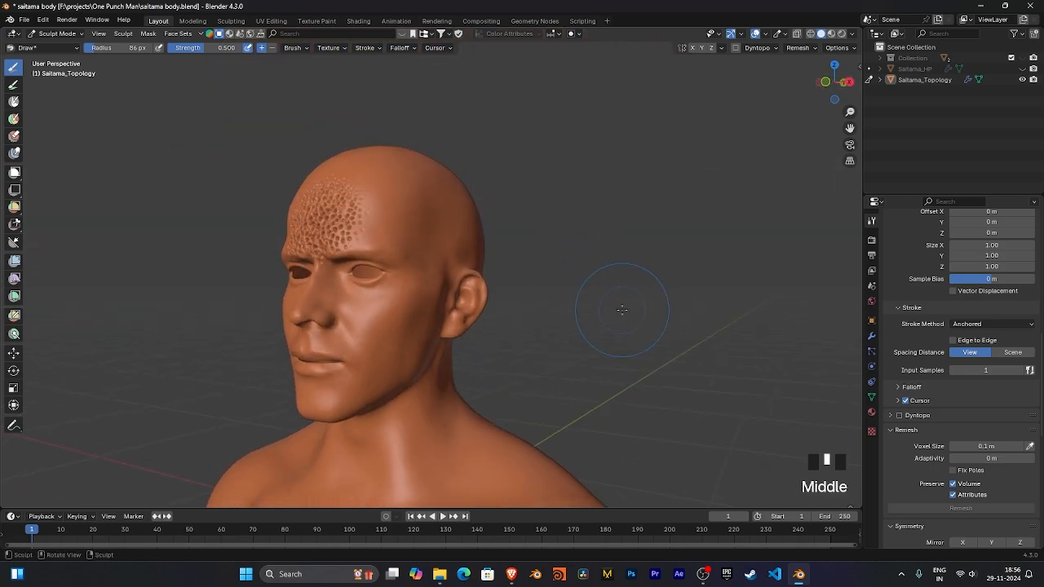
mouse_move(573, 272)
middle_down()
mouse_move(657, 372)
mouse_move(657, 262)
middle_up()
key(ctrl+z)
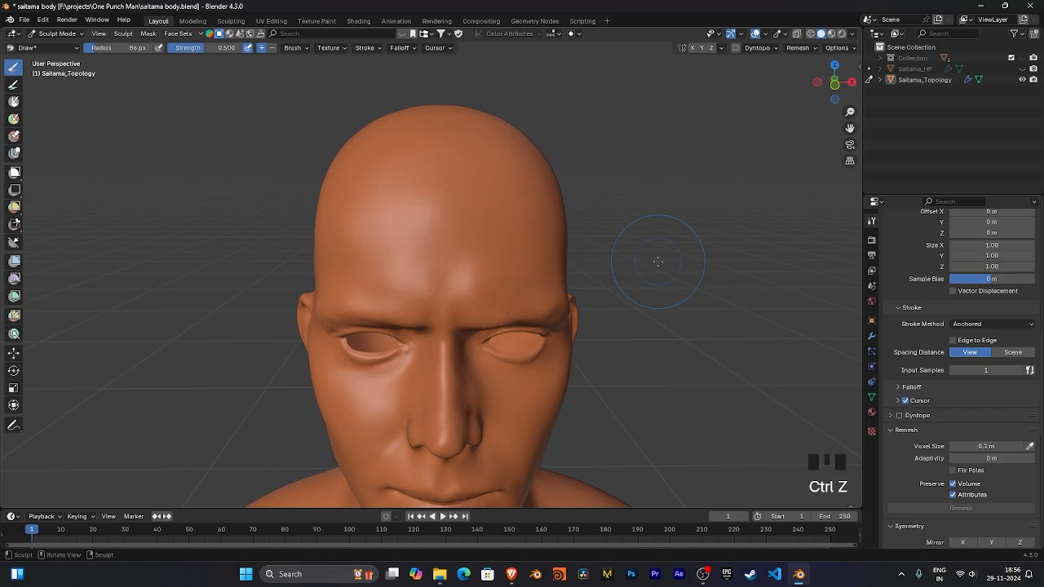
mouse_move(668, 304)
middle_down()
mouse_move(618, 217)
mouse_move(668, 285)
middle_up()
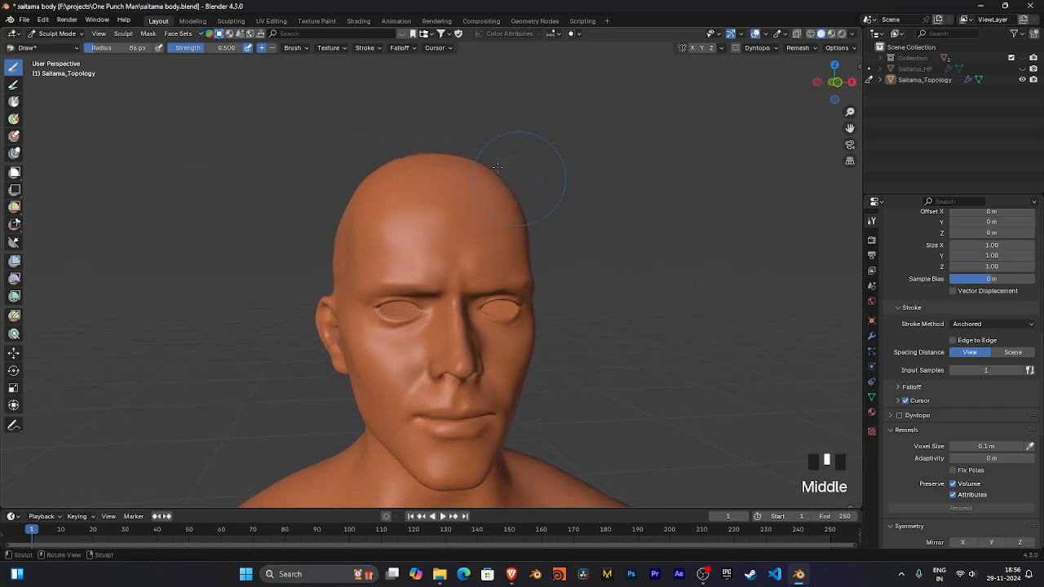
Set the brush strength to 0.25, try an anchored pore stamp on the middle of the forehead, and undo it.
click(193, 51)
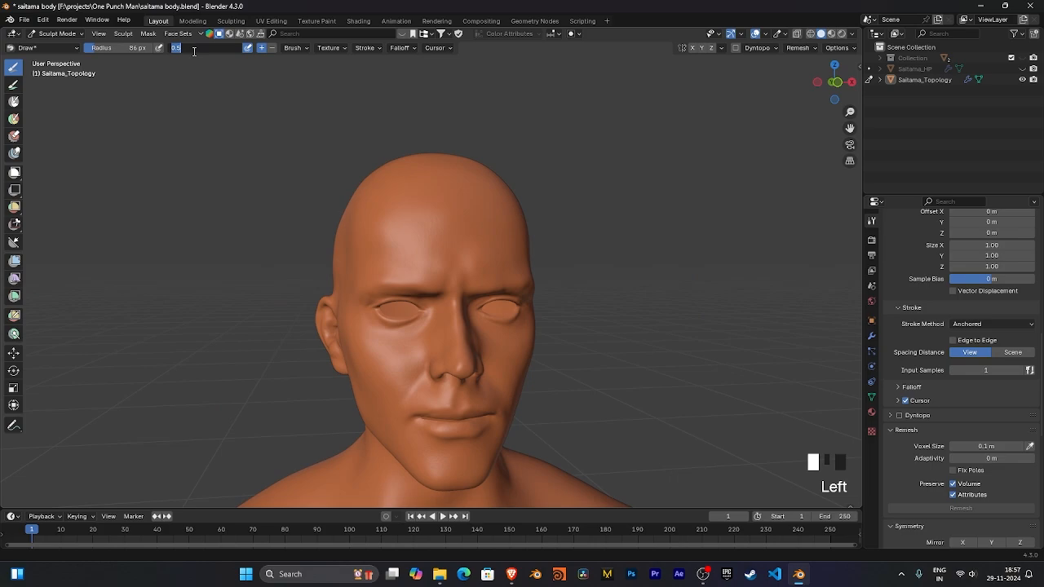
key(BackSpace)
key(Return)
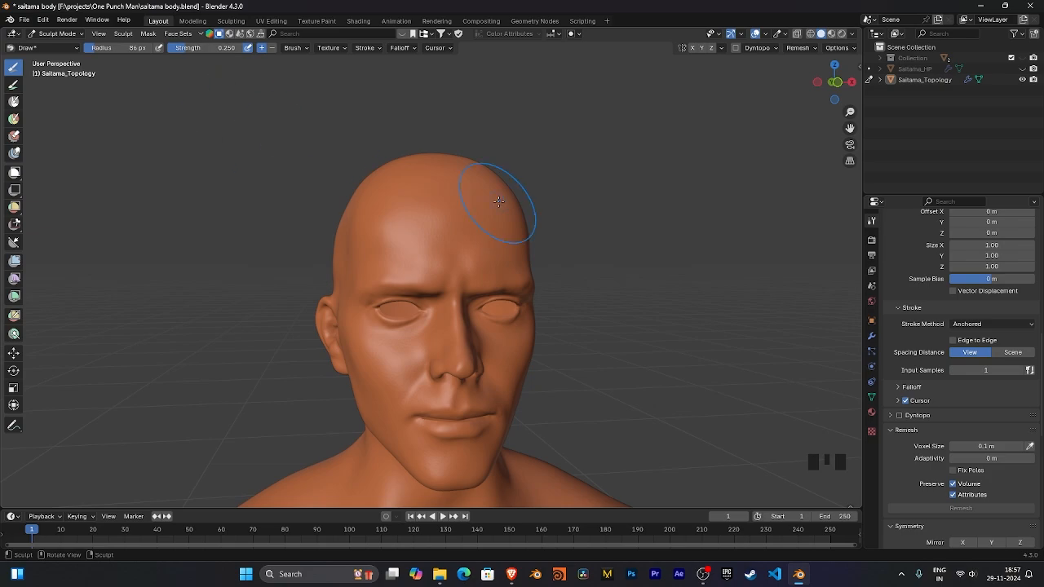
middle_drag(548, 238, 544, 238)
ctrl+middle_drag(551, 253, 580, 269)
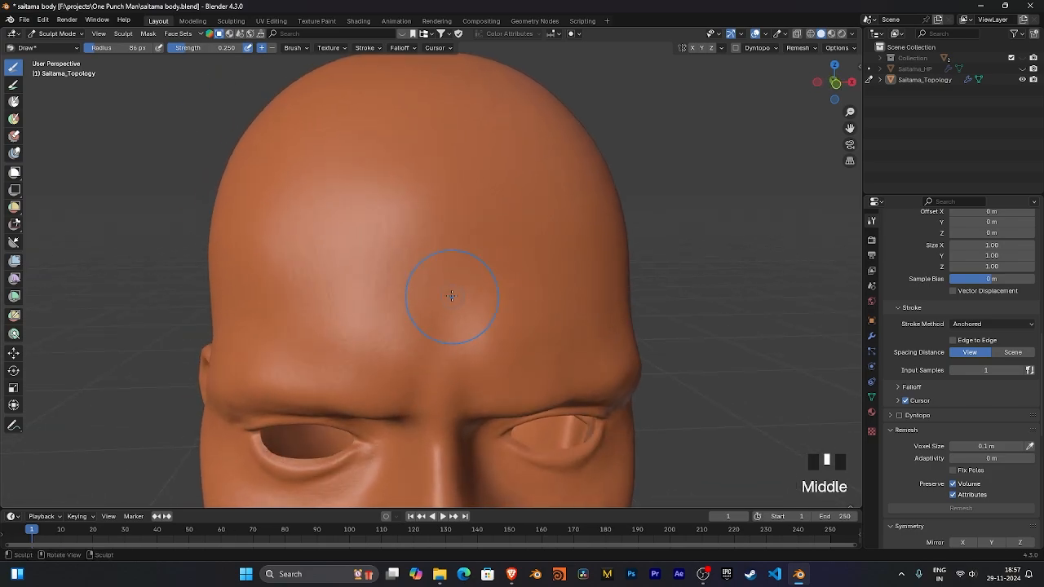
mouse_move(440, 292)
mouse_down()
mouse_move(469, 323)
mouse_move(529, 315)
mouse_move(492, 302)
mouse_up()
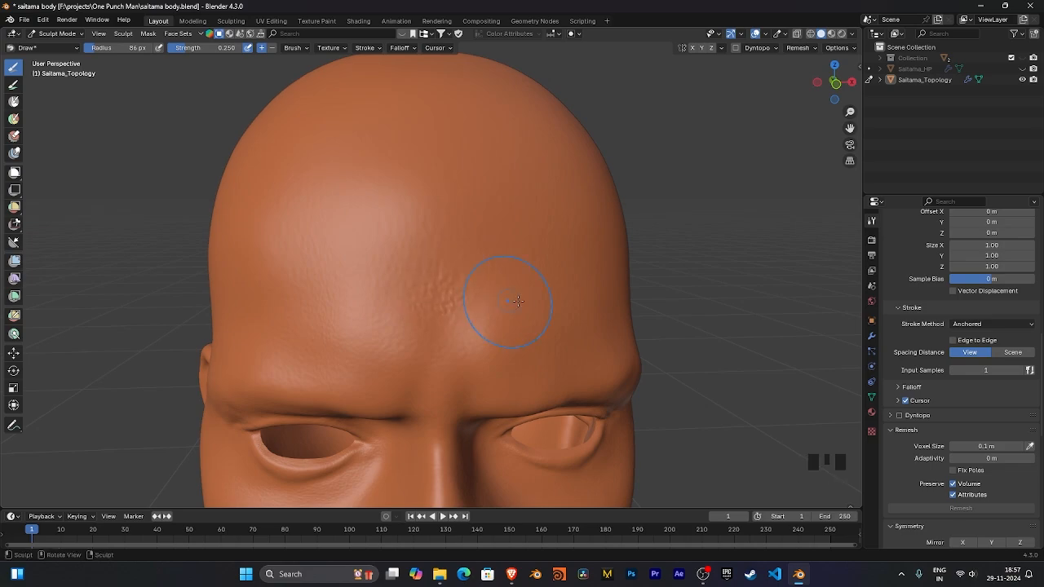
mouse_move(506, 303)
middle_down()
mouse_move(635, 328)
mouse_move(627, 290)
middle_up()
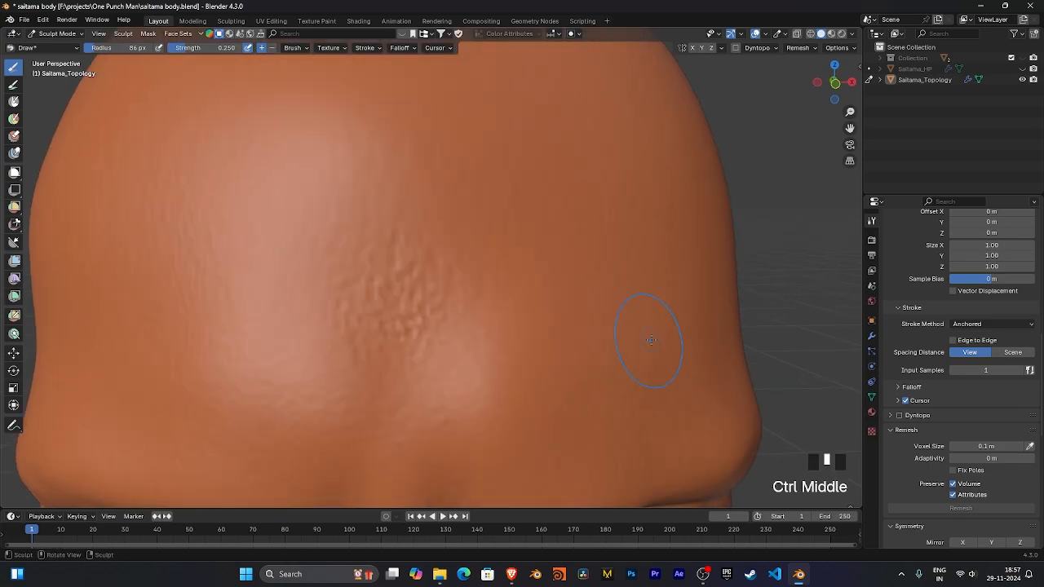
ctrl+middle_drag(427, 326, 541, 328)
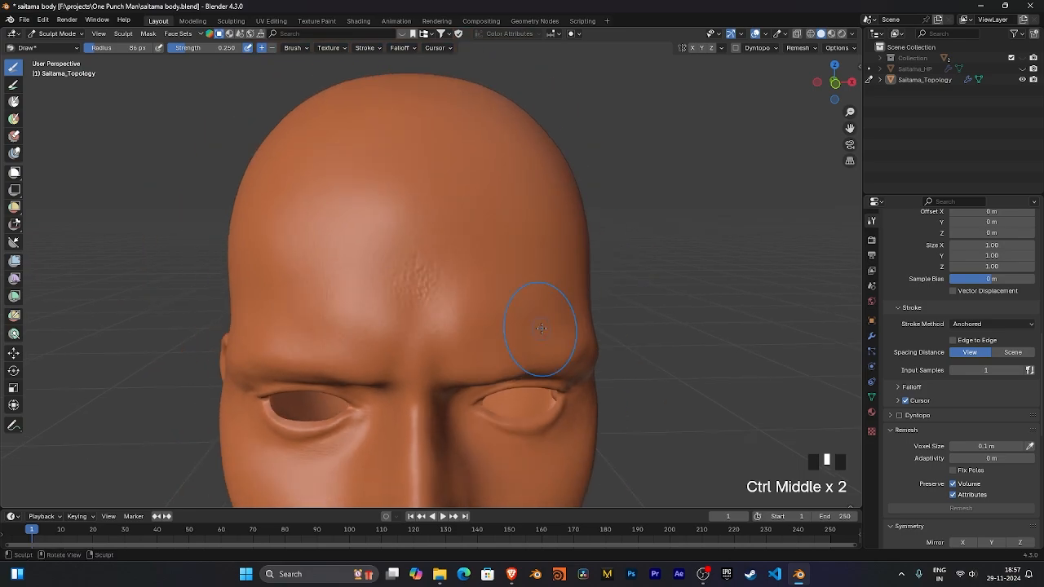
key(ctrl+z)
Try an anchored pore stamp on the character's left cheek beside the nose, and undo it.
middle_drag(606, 341, 428, 310)
mouse_move(366, 301)
mouse_down()
mouse_move(477, 344)
mouse_move(444, 344)
mouse_move(445, 354)
mouse_up()
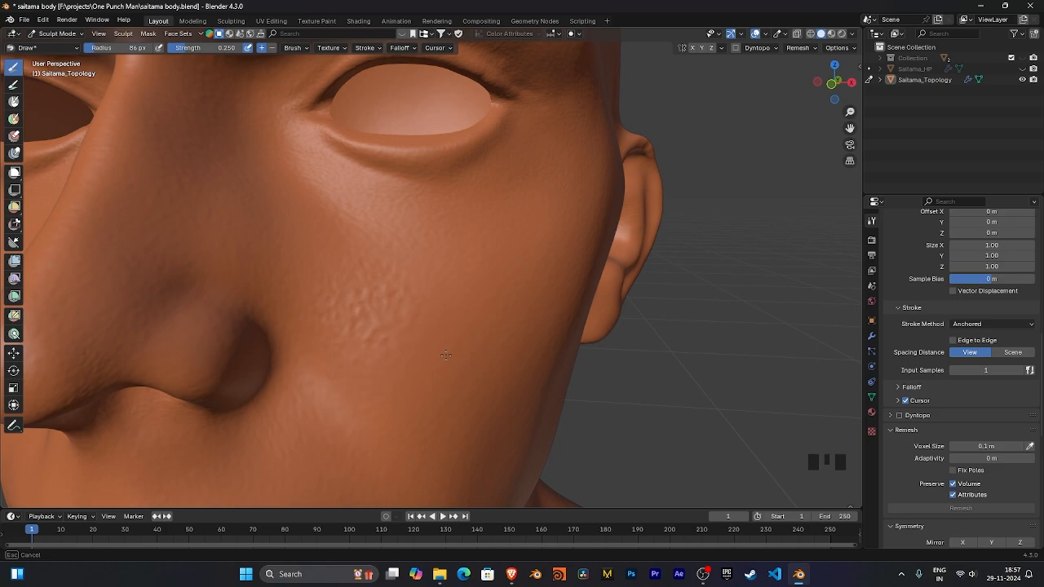
middle_drag(446, 354, 519, 353)
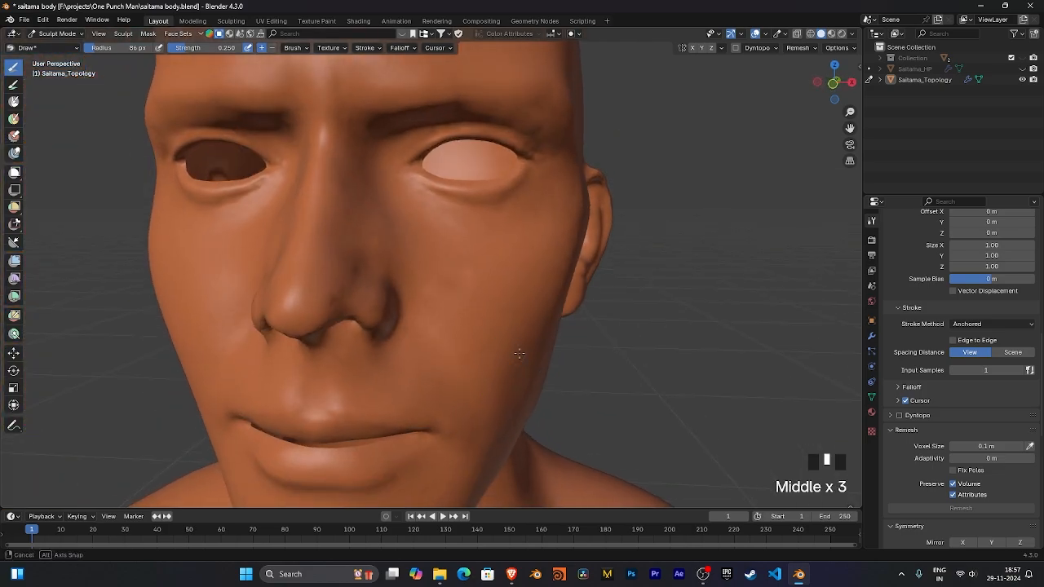
key(ctrl)
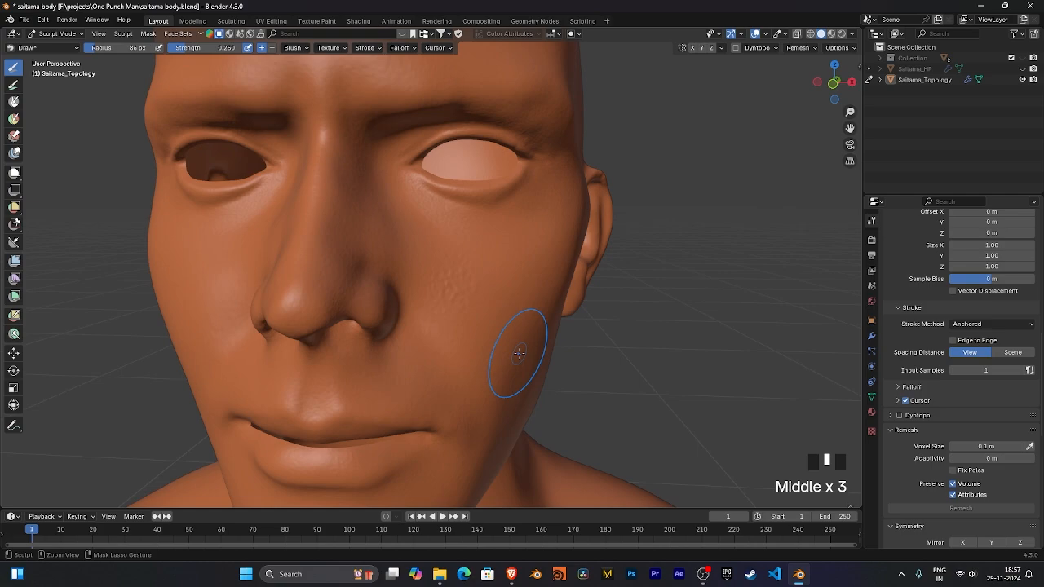
key(ctrl+z)
Set the brush strength to 0.2 and stamp anchored pores on the character's left cheek beside the nose.
click(217, 47)
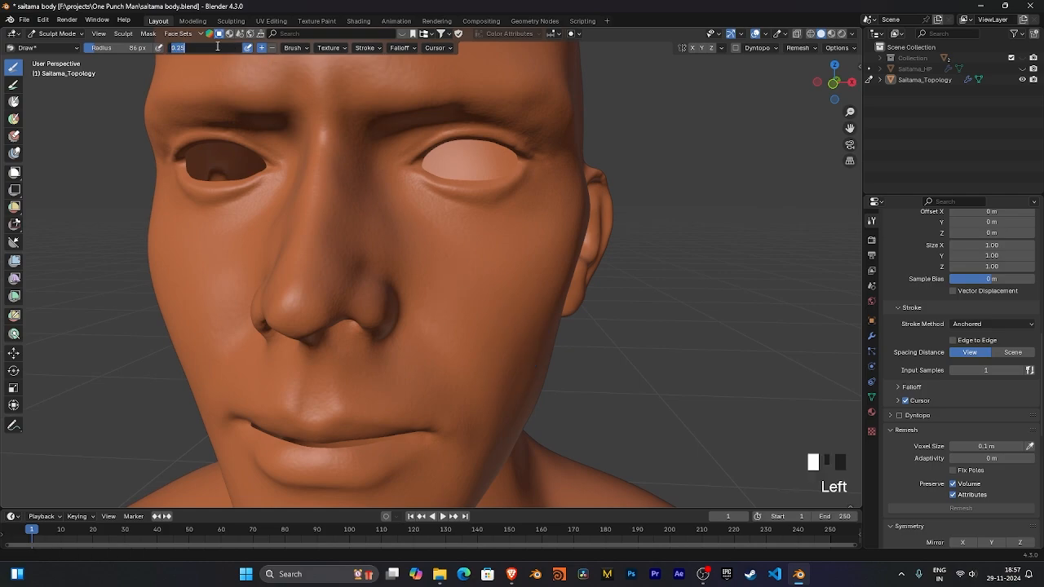
text(0.2)
key(Return)
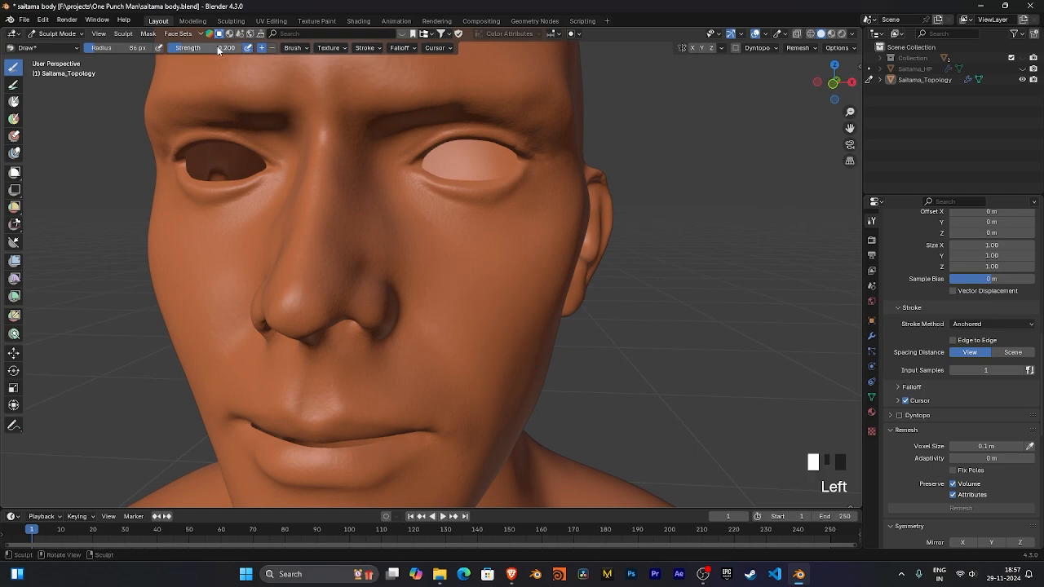
mouse_move(513, 322)
middle_down()
mouse_move(517, 300)
mouse_move(489, 291)
middle_up()
click(495, 316)
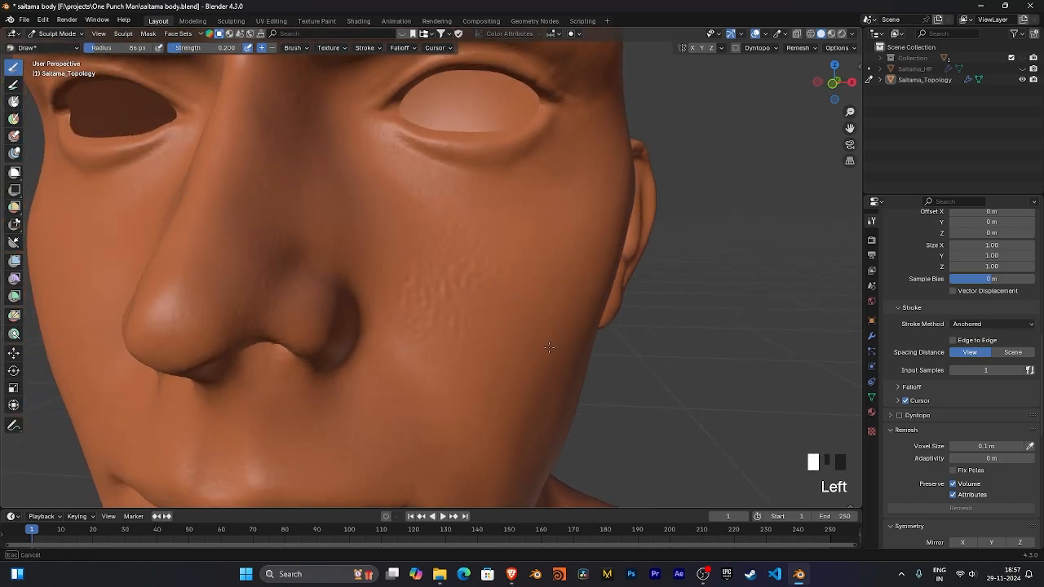
drag(538, 341, 493, 344)
drag(536, 330, 531, 326)
middle_drag(531, 326, 516, 336)
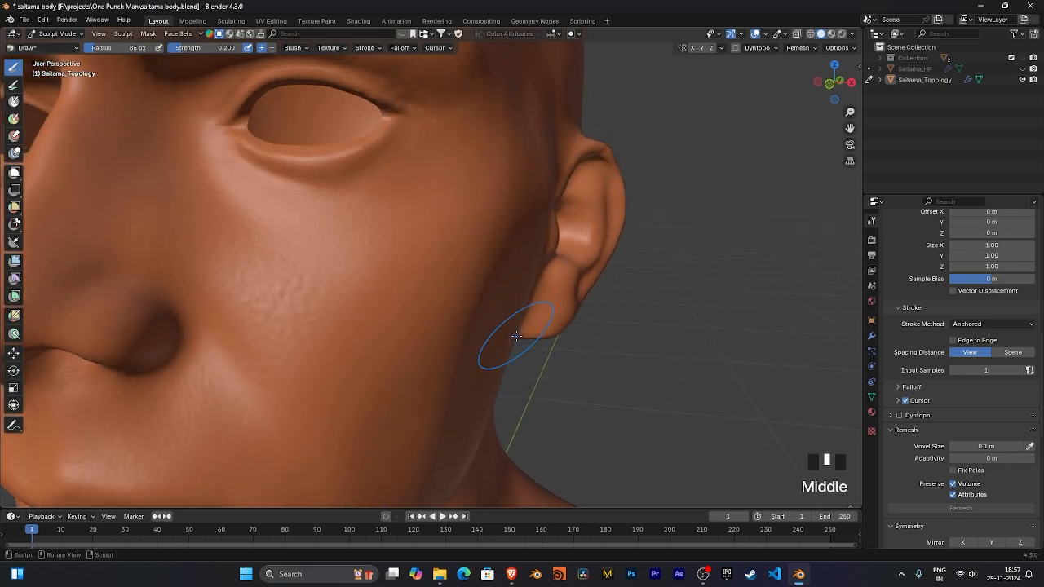
Stamp anchored pores across the character's right cheek below the eye.
middle_drag(441, 298, 495, 310)
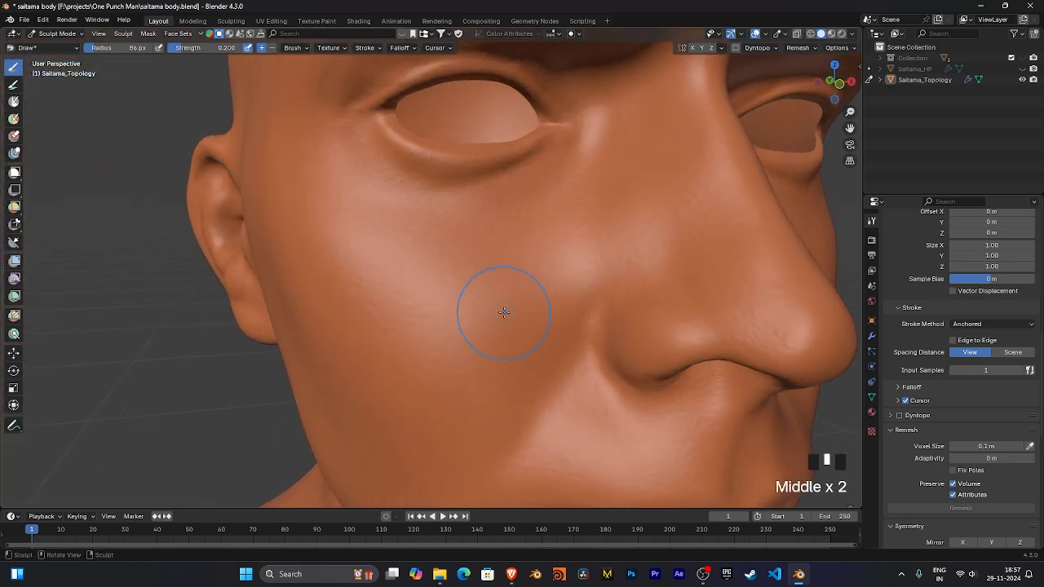
mouse_move(494, 287)
mouse_down()
mouse_move(554, 343)
mouse_move(480, 344)
mouse_up()
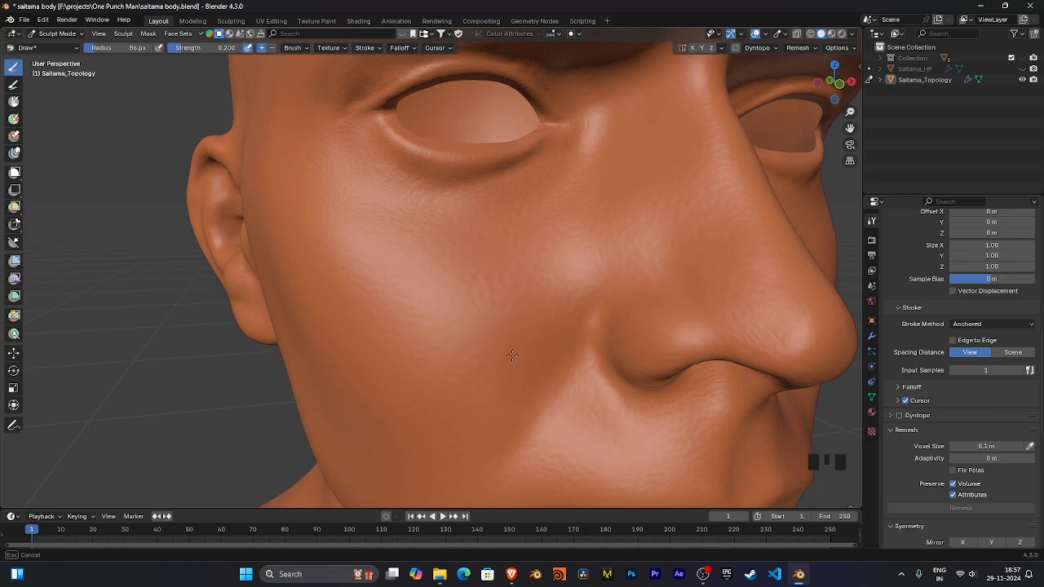
drag(520, 359, 513, 356)
Stamp anchored pores over the tip of the nose.
mouse_move(512, 356)
middle_down()
mouse_move(601, 321)
mouse_move(466, 362)
middle_up()
drag(426, 339, 437, 357)
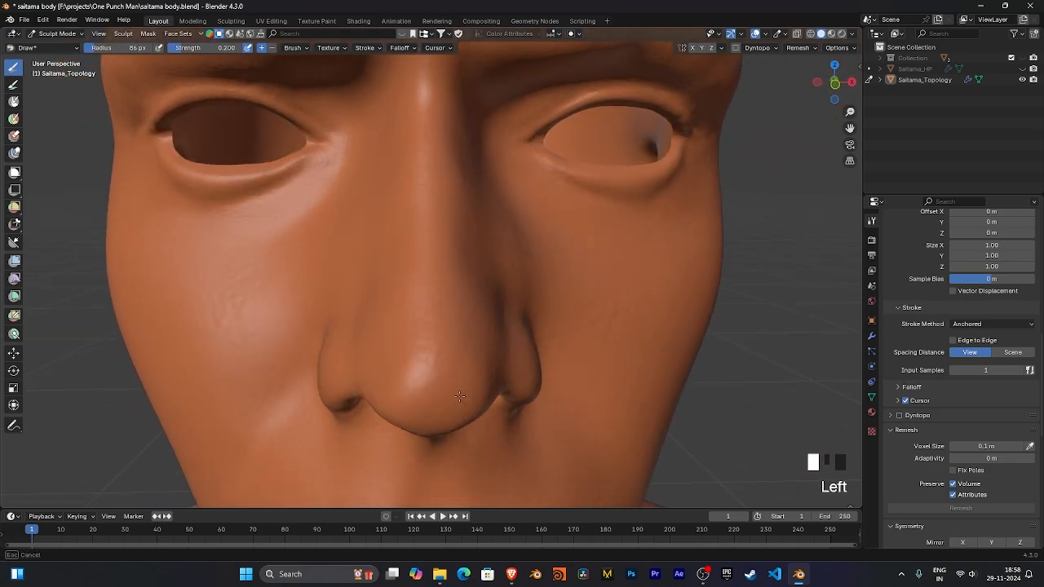
mouse_move(460, 397)
mouse_down()
mouse_move(501, 436)
mouse_move(474, 421)
mouse_move(487, 424)
mouse_up()
middle_drag(487, 424, 516, 323)
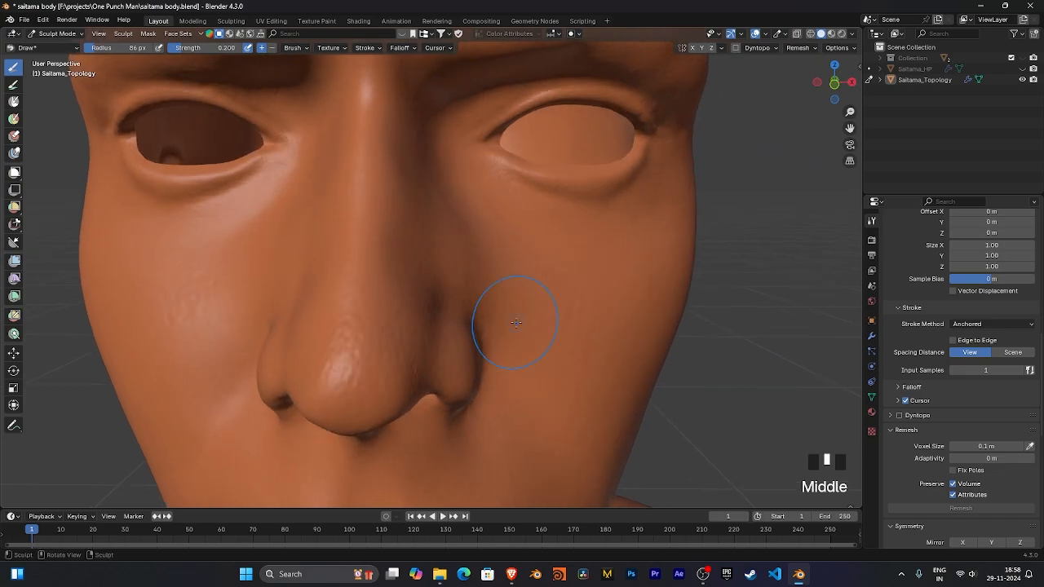
Search the brush library for "sha" and activate the Draw Sharp brush for detailing around the character's left eye.
scroll(478, 222, down, 5)
mouse_move(479, 222)
middle_down()
mouse_move(485, 308)
mouse_move(384, 322)
mouse_move(399, 330)
middle_up()
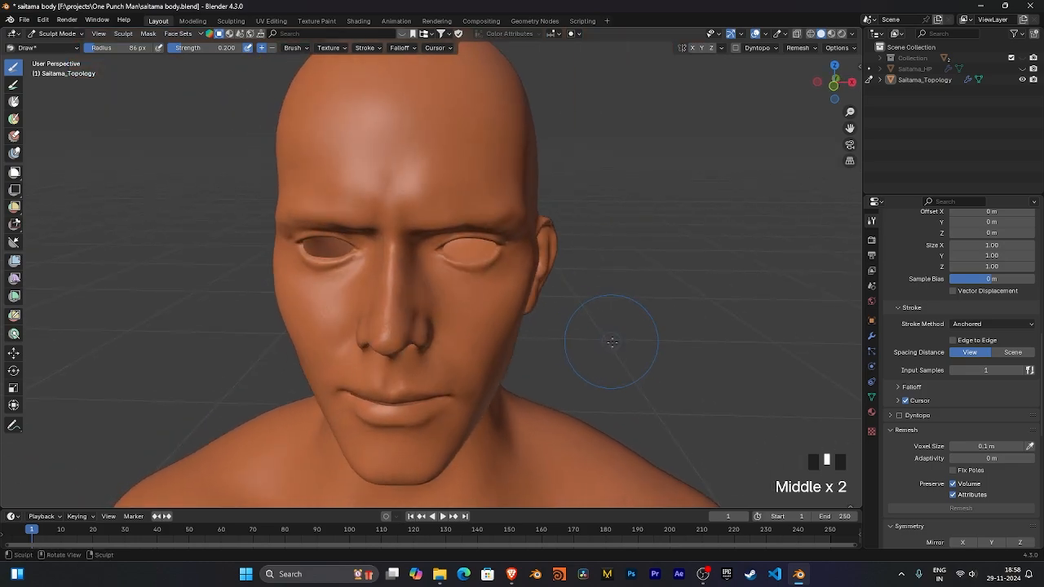
middle_drag(613, 342, 555, 343)
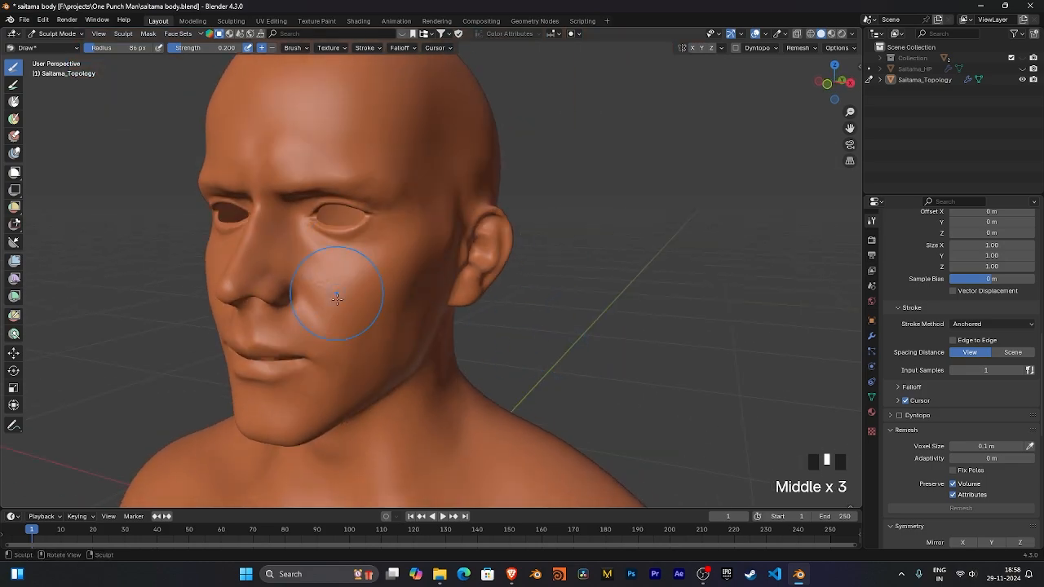
mouse_move(600, 254)
shift+middle_down()
mouse_move(653, 326)
mouse_move(612, 202)
mouse_move(617, 367)
mouse_move(596, 371)
mouse_move(601, 327)
shift+middle_up()
middle_drag(588, 273, 490, 334)
mouse_move(594, 298)
middle_down()
mouse_move(613, 278)
mouse_move(642, 307)
mouse_move(672, 300)
mouse_move(661, 313)
middle_up()
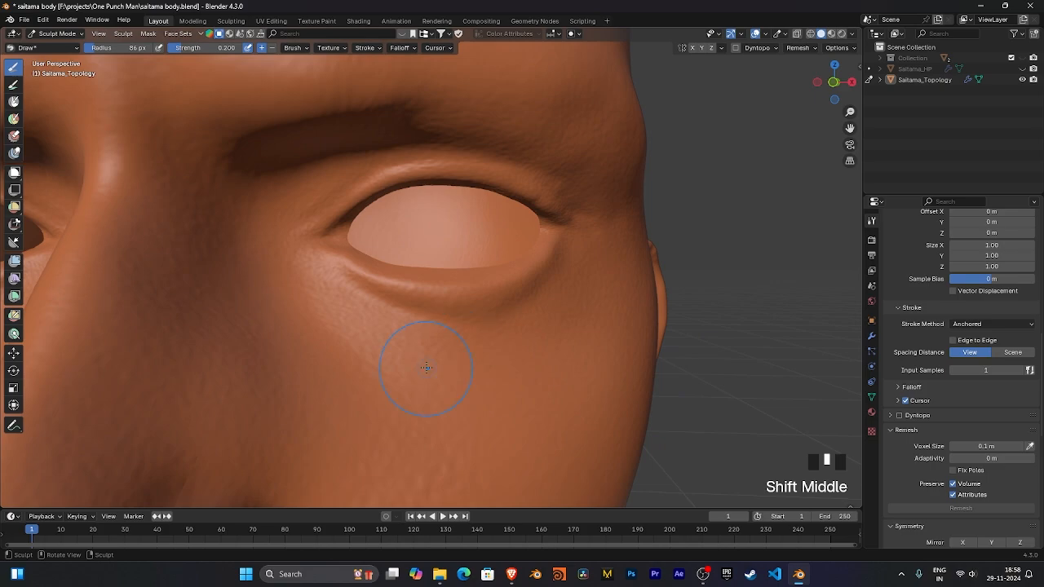
click(20, 48)
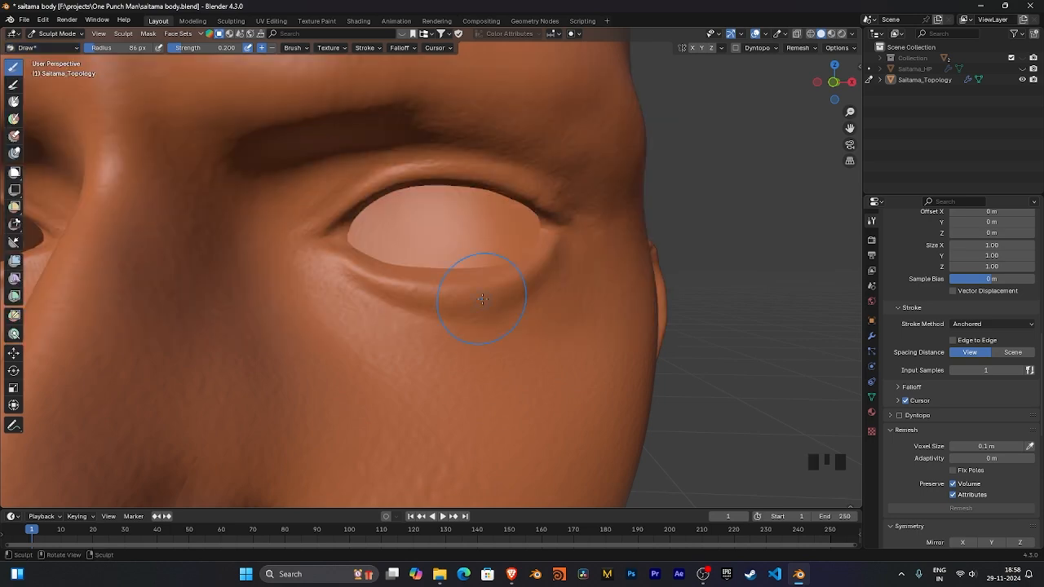
key(shift+space)
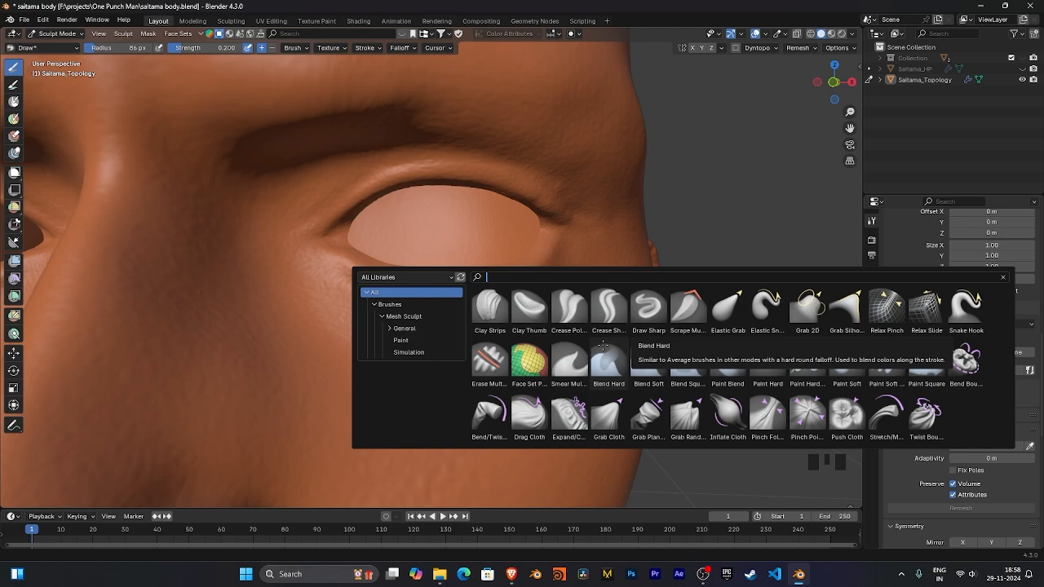
text(sha)
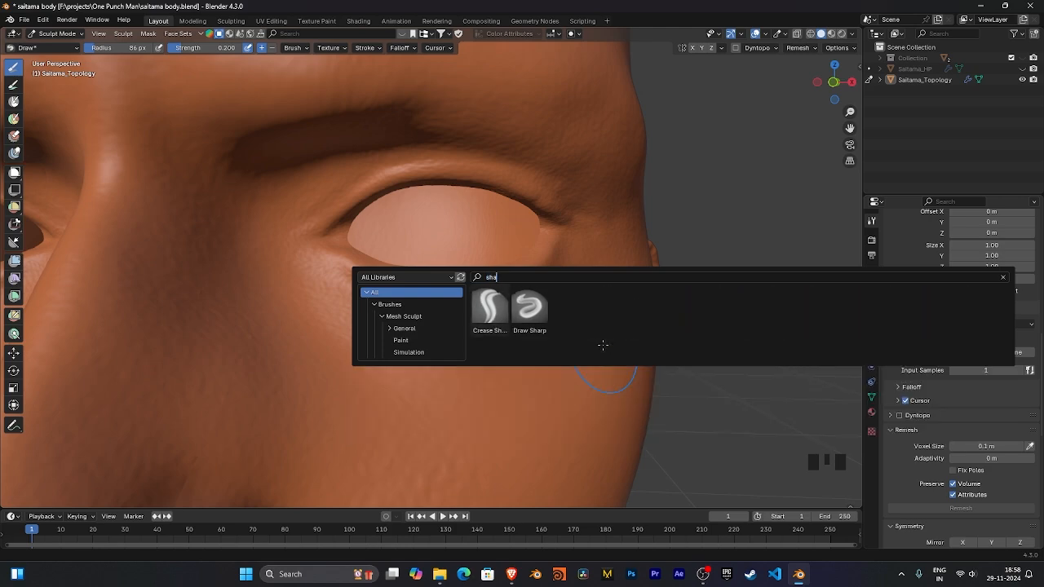
click(529, 310)
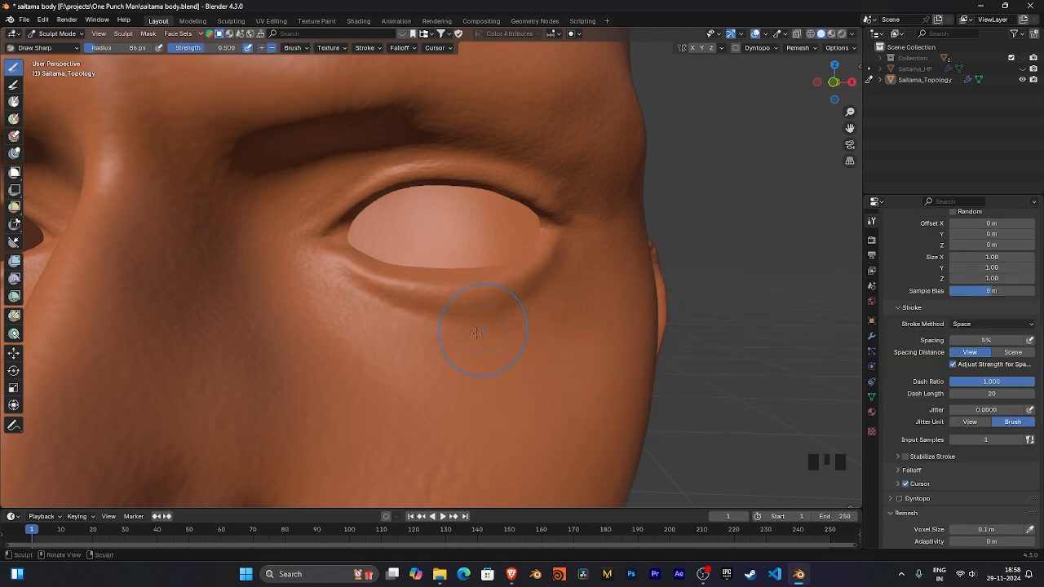
Set the Draw Sharp brush's strength to 0.2 and its radius to 15 px.
middle_drag(432, 342, 523, 337)
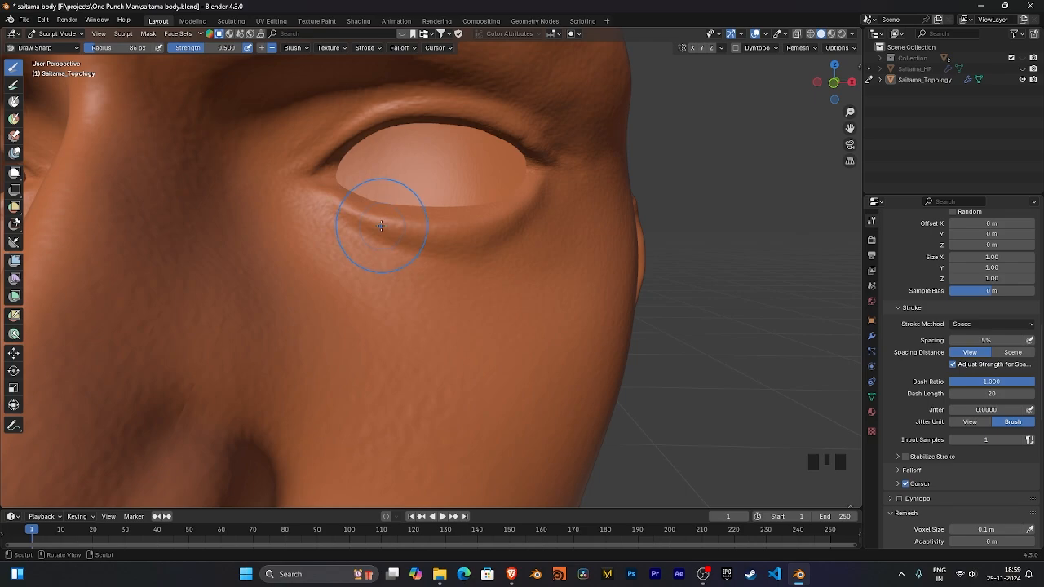
click(204, 49)
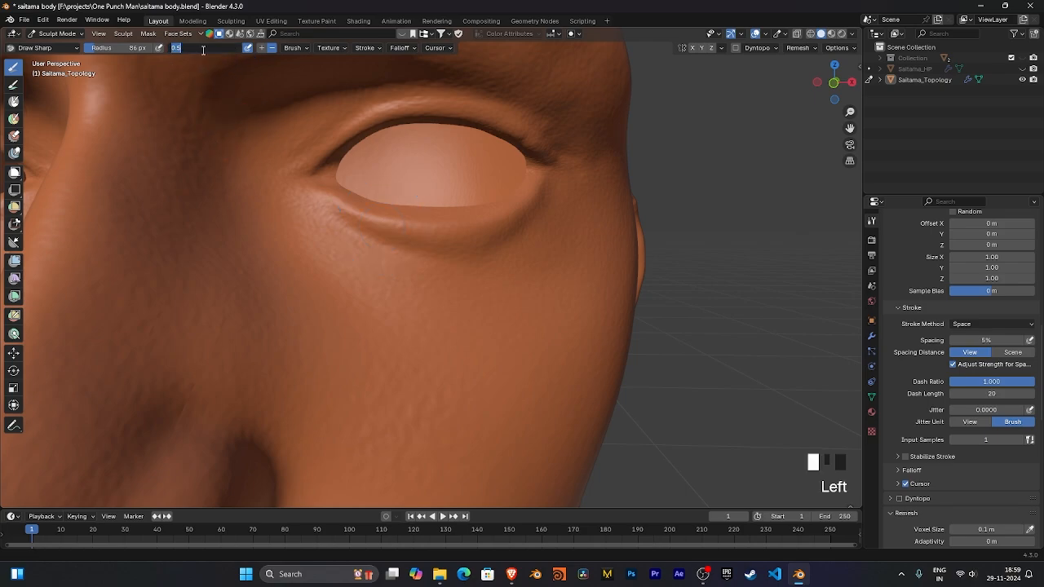
text(0.2)
key(Return)
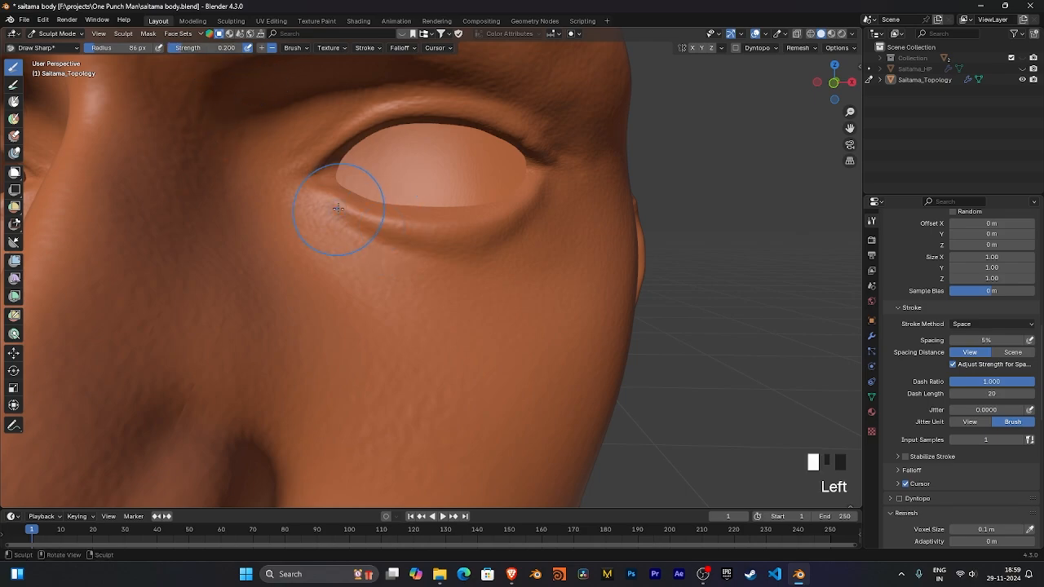
drag(338, 208, 392, 228)
key(f)
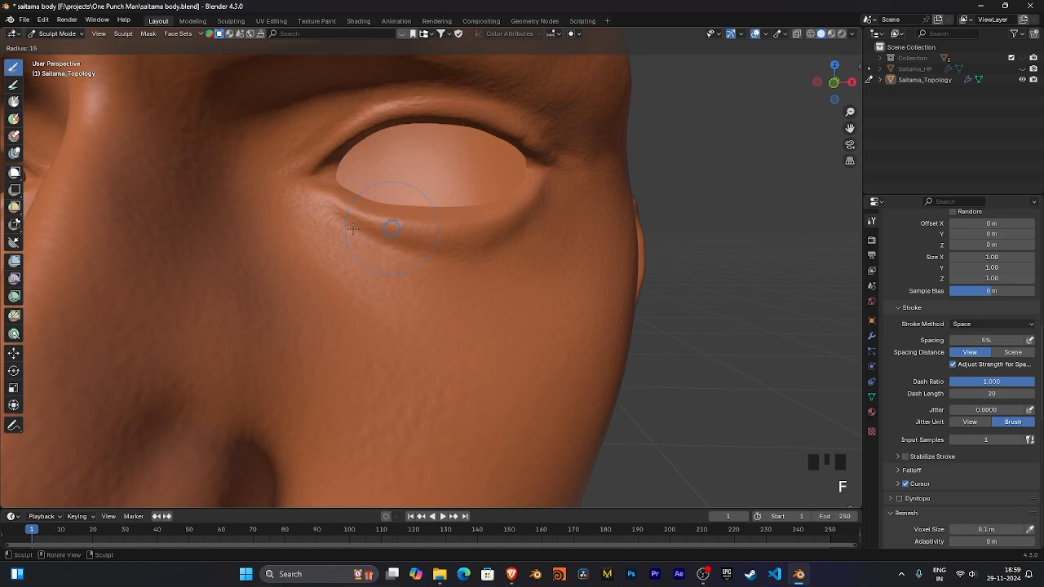
click(350, 226)
Try thin diagonal wrinkle strokes under the character's left eye, undoing each one.
drag(390, 226, 438, 252)
middle_drag(438, 252, 446, 227)
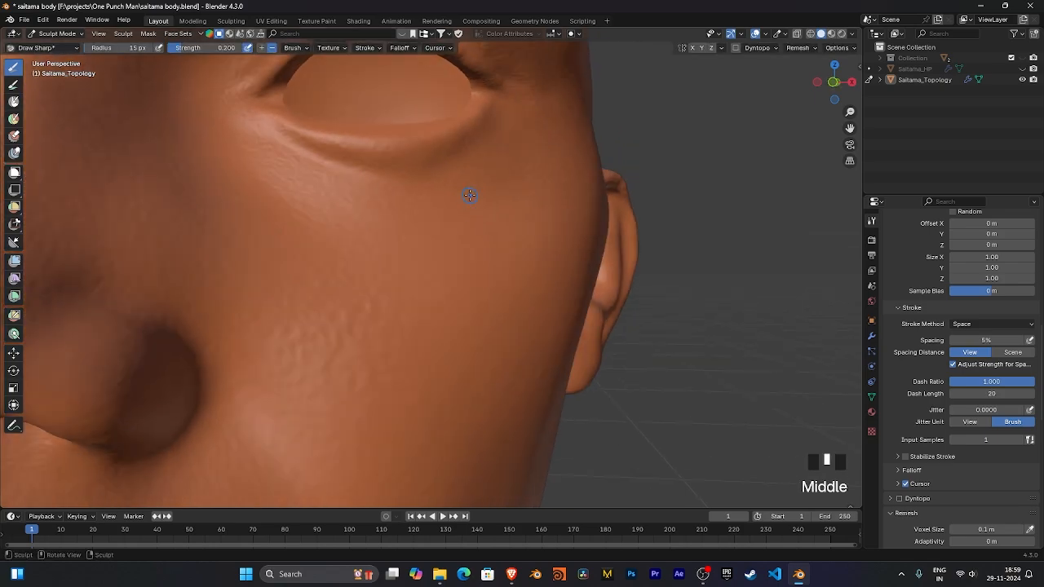
key(ctrl+z)
shift+middle_drag(470, 193, 408, 310)
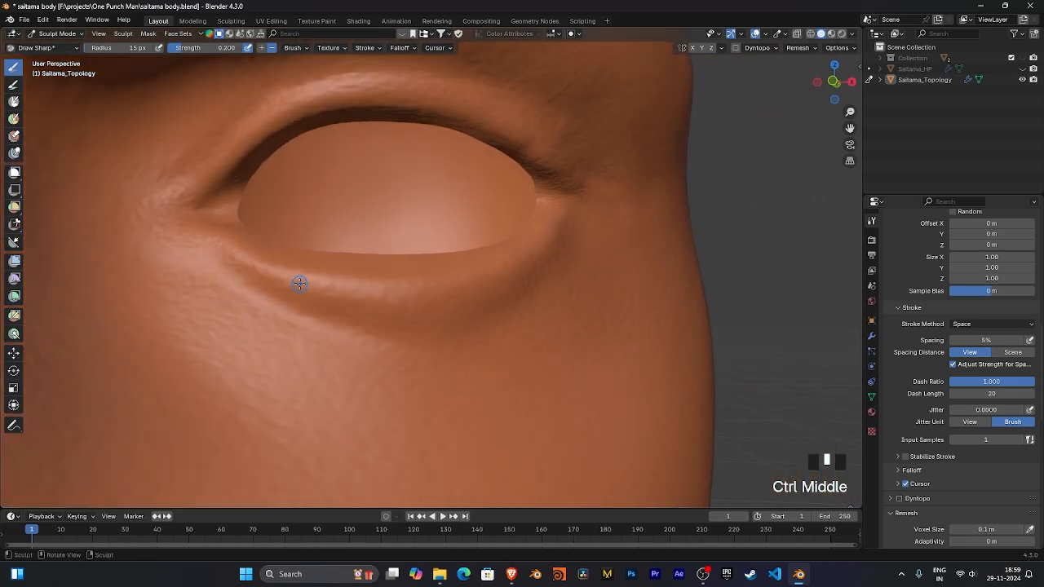
drag(300, 283, 416, 347)
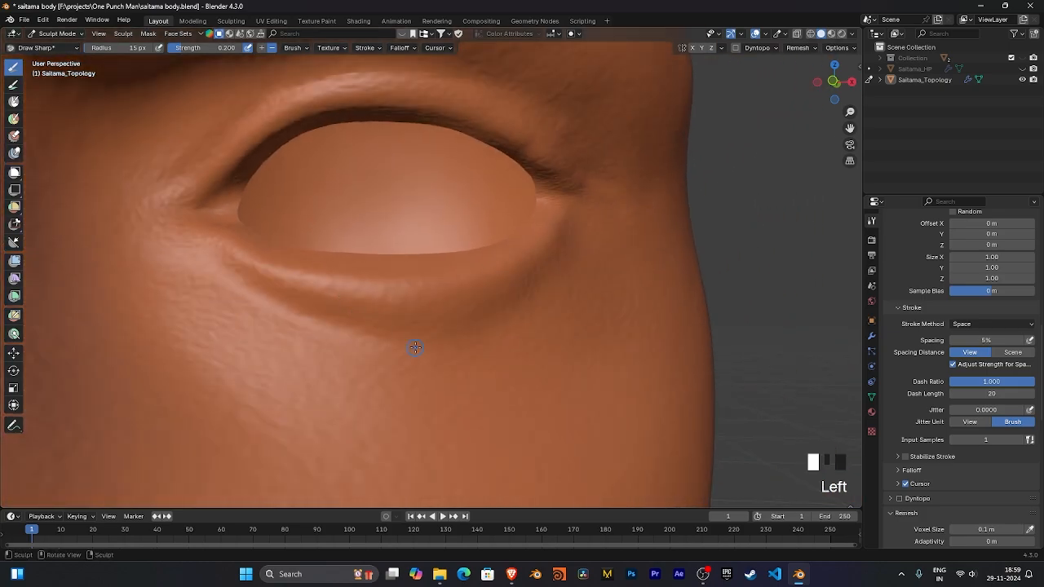
key(ctrl+z)
Set the brush strength to 0.567, try a normal and an inverted diagonal wrinkle under the left eye, and undo both.
click(199, 47)
drag(200, 47, 209, 46)
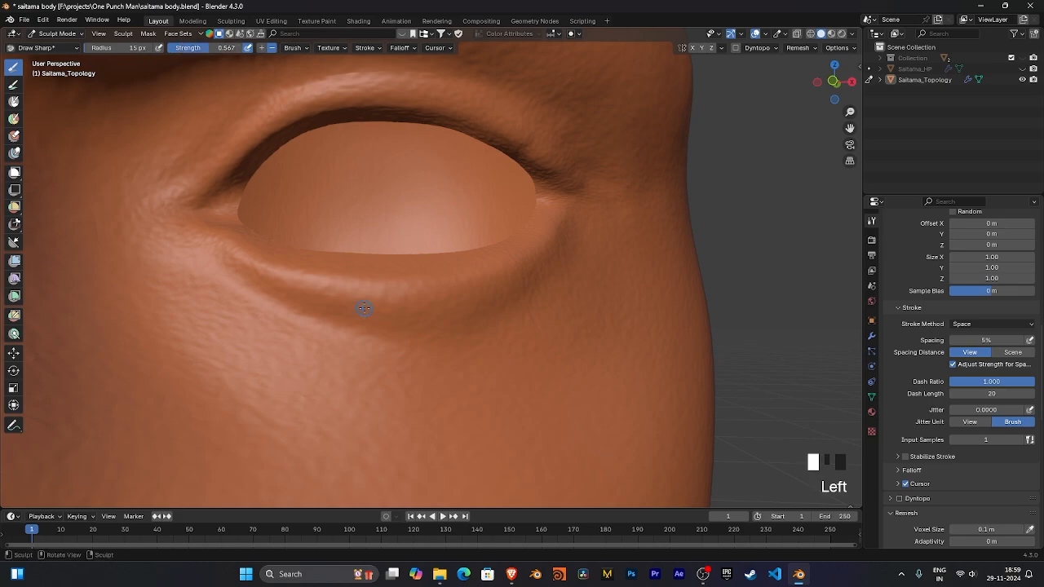
drag(317, 285, 406, 334)
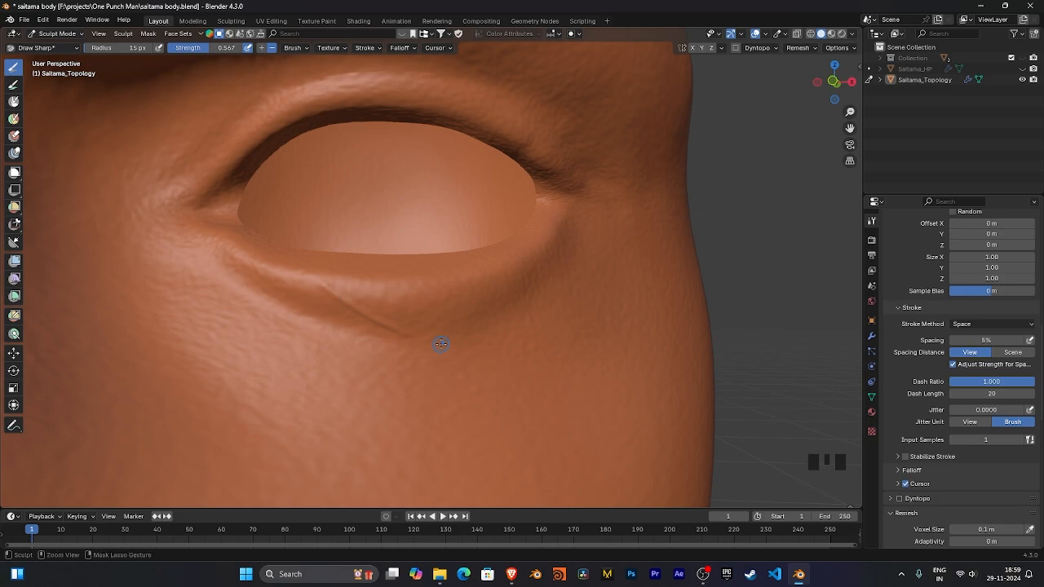
key(ctrl+z)
ctrl+drag(343, 291, 478, 346)
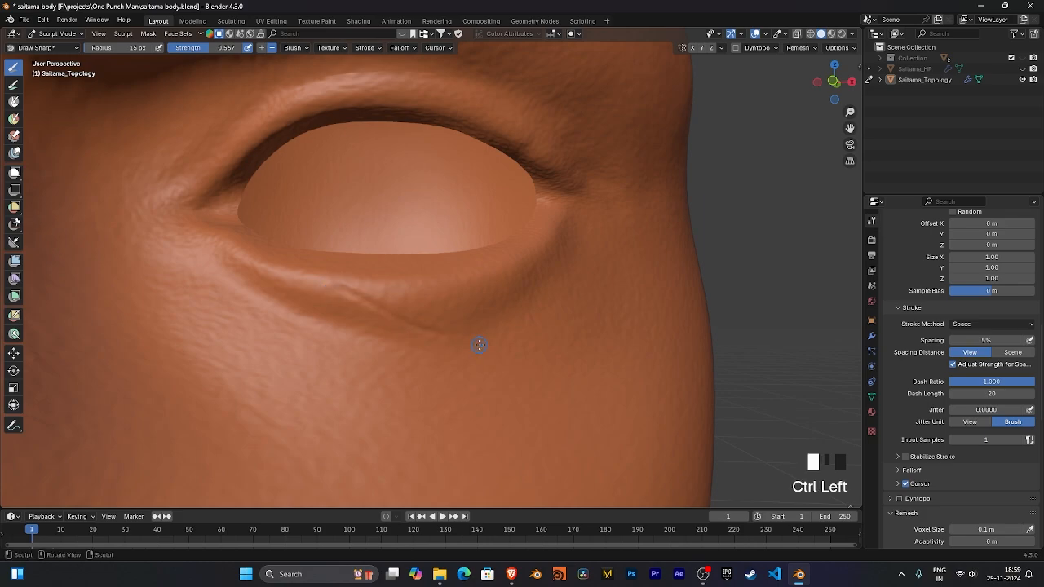
key(ctrl+z)
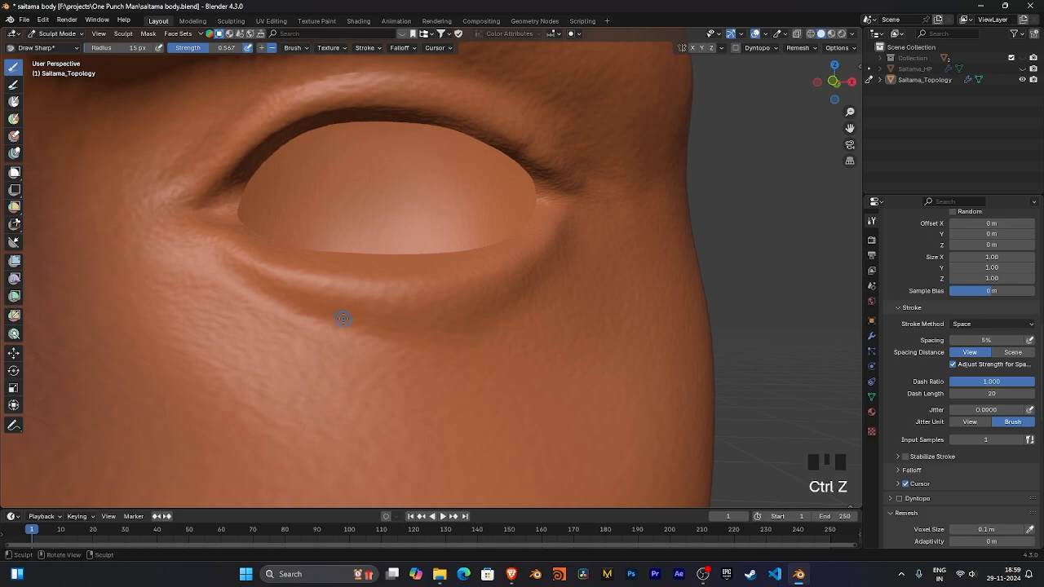
Set the Draw Sharp brush strength to 0.188, try thin diagonal wrinkles under the character's left eye, and undo them.
key(shift+f)
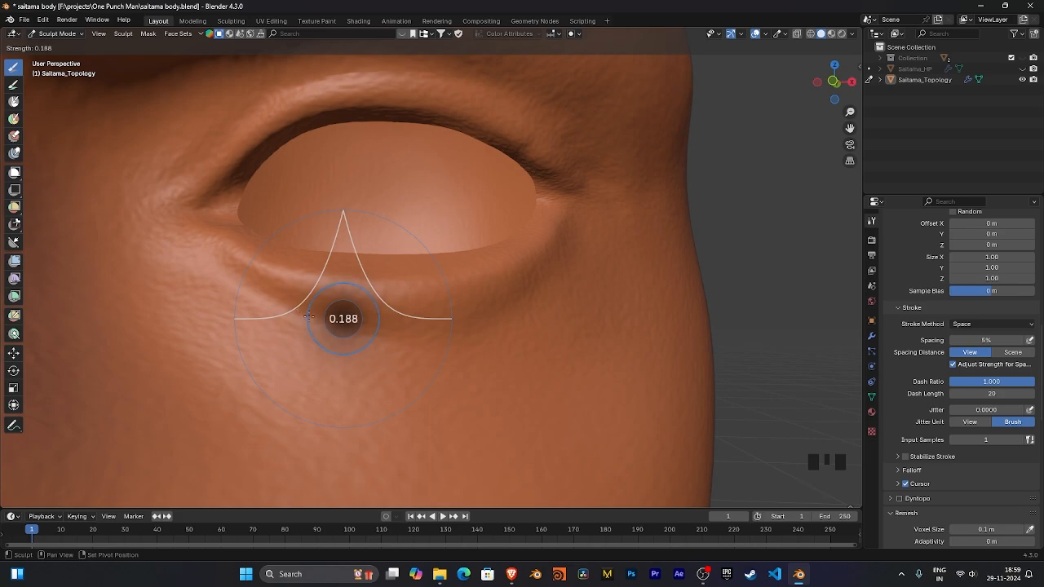
click(309, 316)
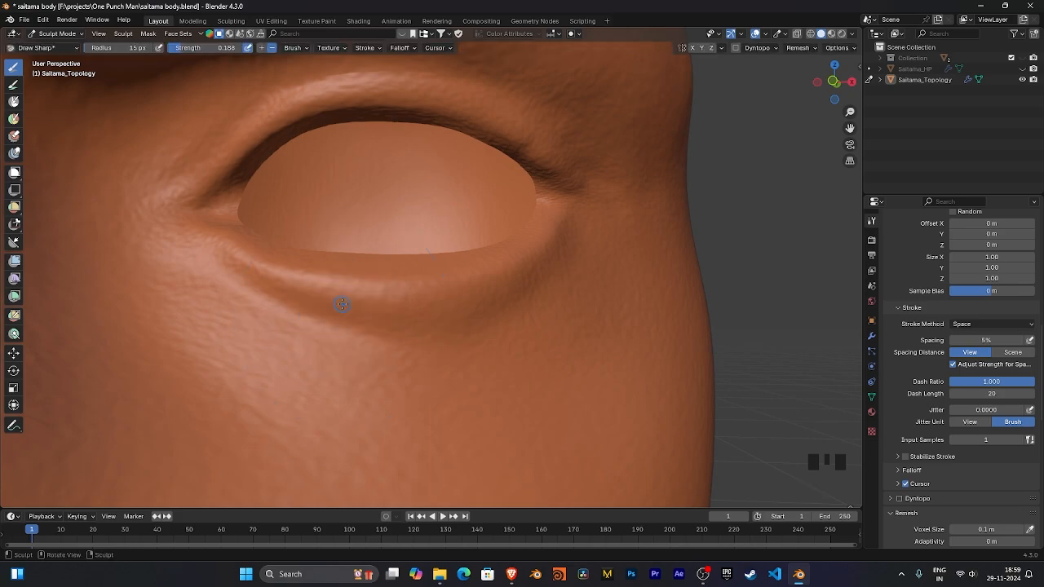
drag(326, 289, 438, 329)
middle_drag(476, 334, 495, 338)
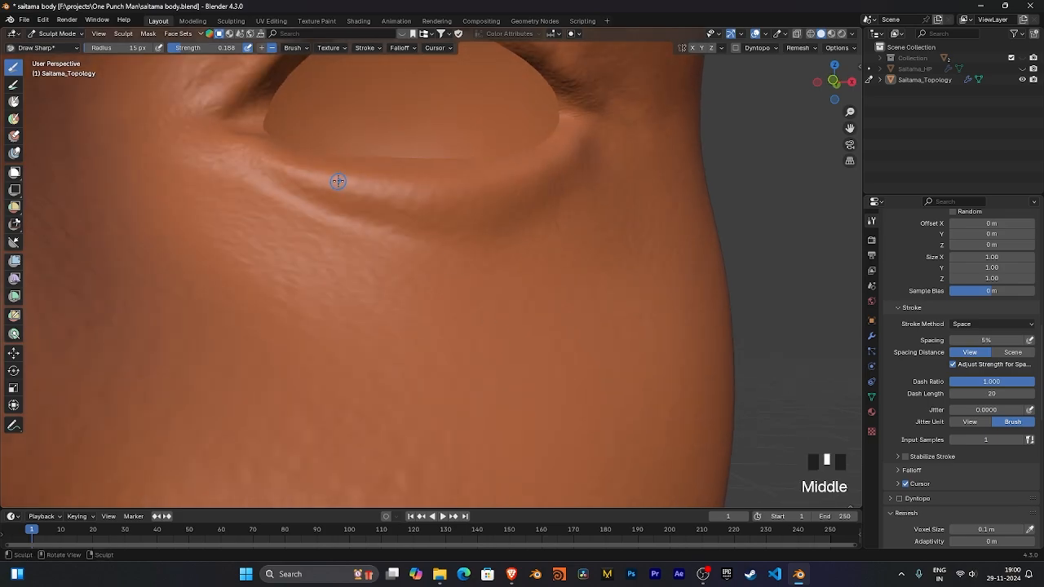
drag(340, 179, 460, 212)
key(ctrl+z)
key(ctrl+z)
key(ctrl+z)
Carve several fine, inverted Draw Sharp wrinkles running diagonally outward across the skin below the left lower eyelid.
ctrl+drag(343, 190, 452, 221)
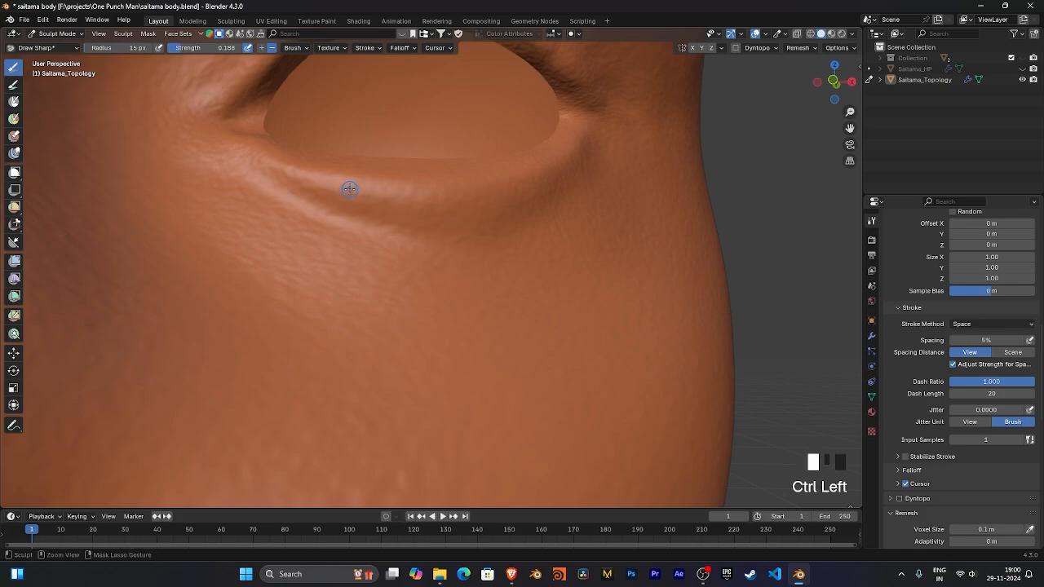
ctrl+drag(350, 189, 487, 234)
middle_drag(487, 234, 522, 299)
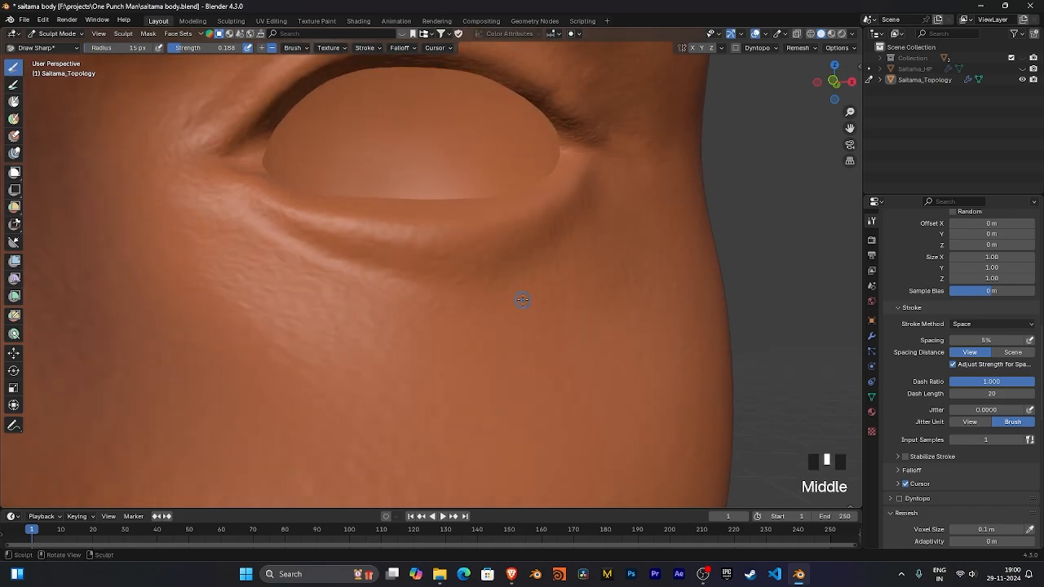
mouse_move(311, 240)
ctrl+mouse_down()
mouse_move(392, 263)
mouse_move(473, 261)
ctrl+mouse_up()
middle_drag(473, 261, 402, 263)
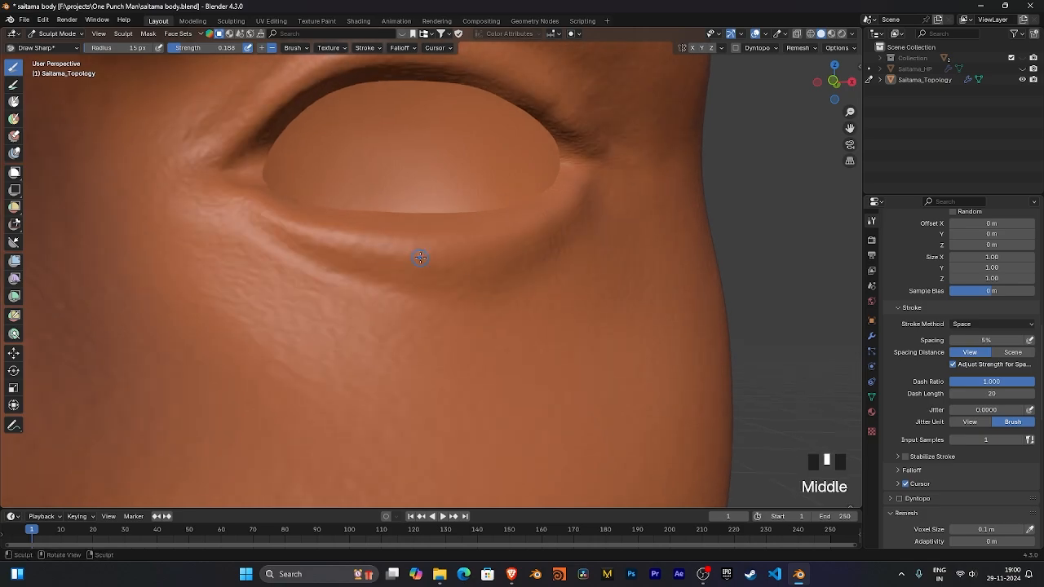
ctrl+drag(377, 242, 533, 296)
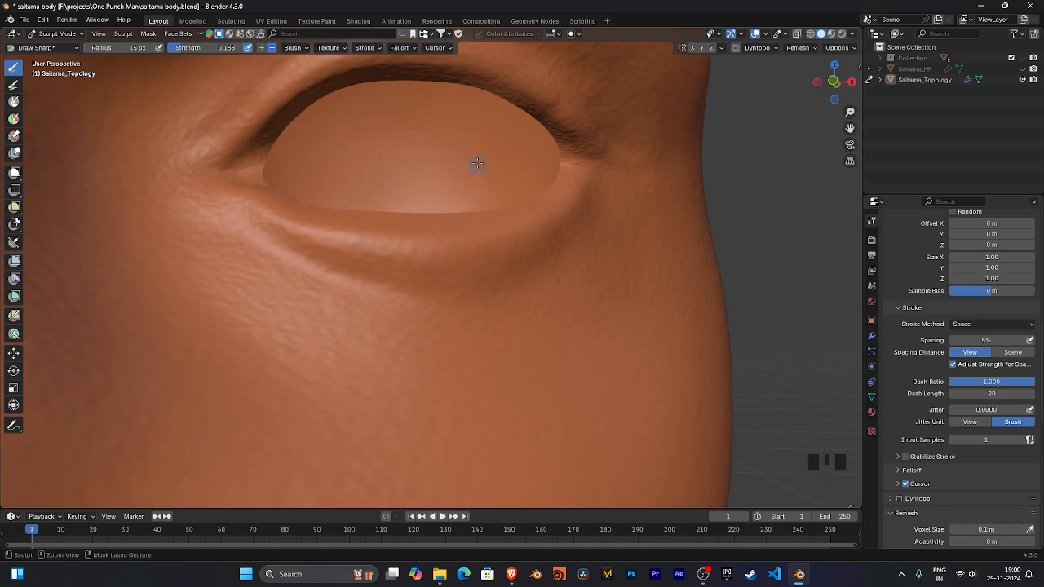
Examine the sculpted face and upper body from several angles, both close up and from farther away.
ctrl+middle_drag(479, 163, 512, 231)
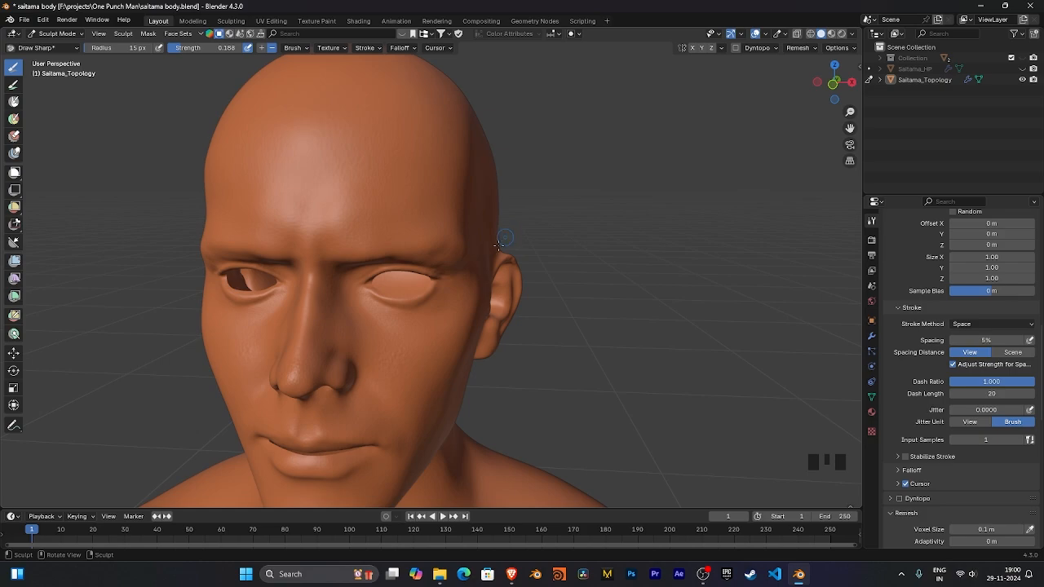
middle_drag(504, 278, 474, 255)
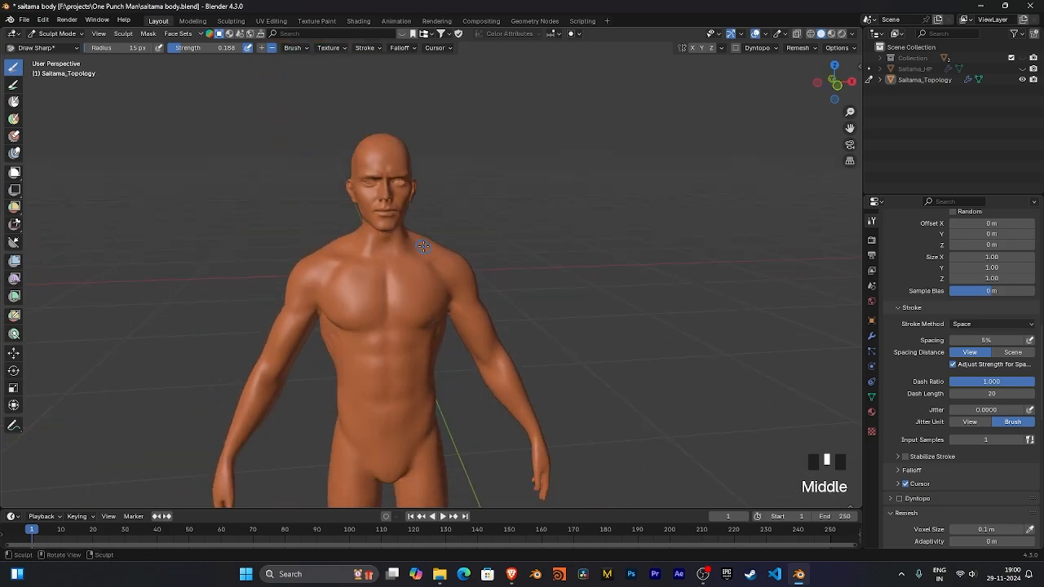
middle_drag(423, 247, 422, 303)
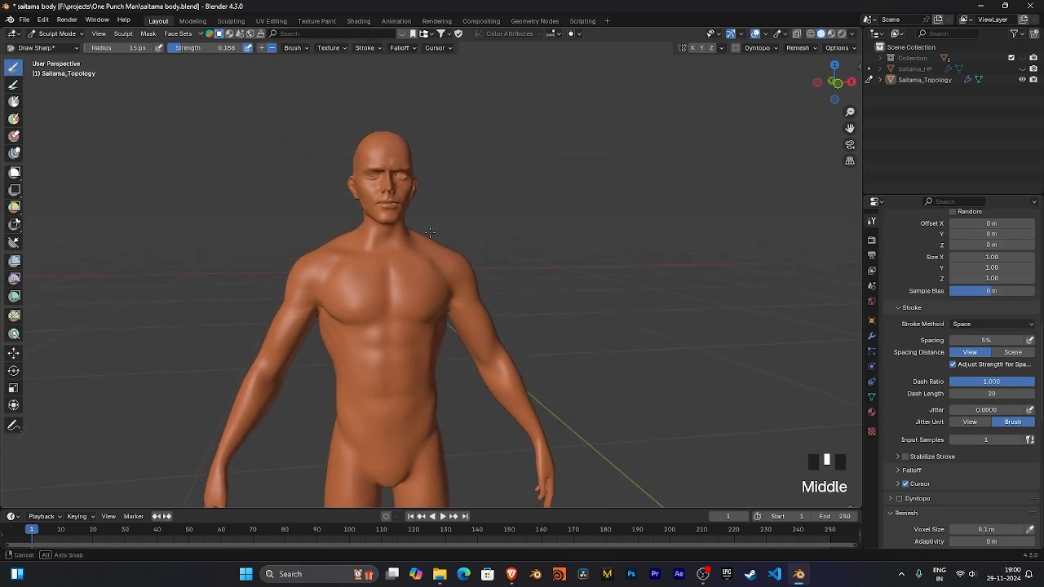
middle_drag(552, 263, 576, 260)
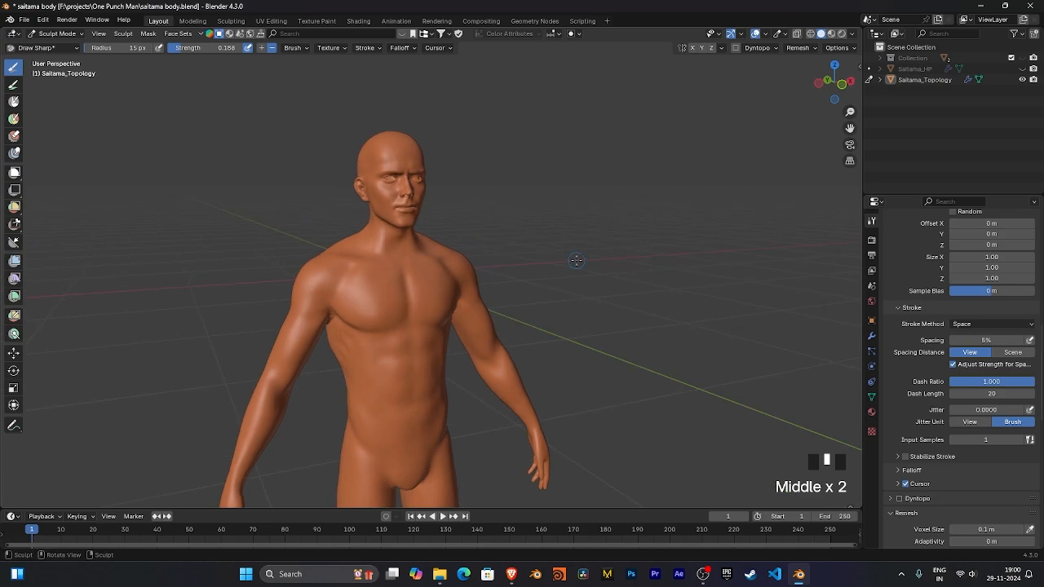
middle_drag(571, 259, 326, 212)
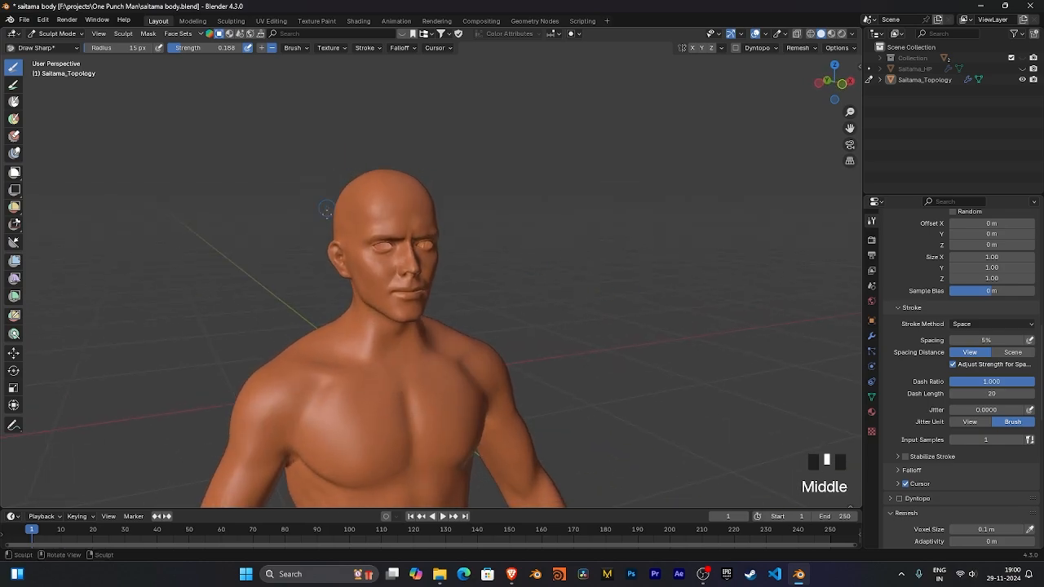
middle_drag(541, 308, 377, 177)
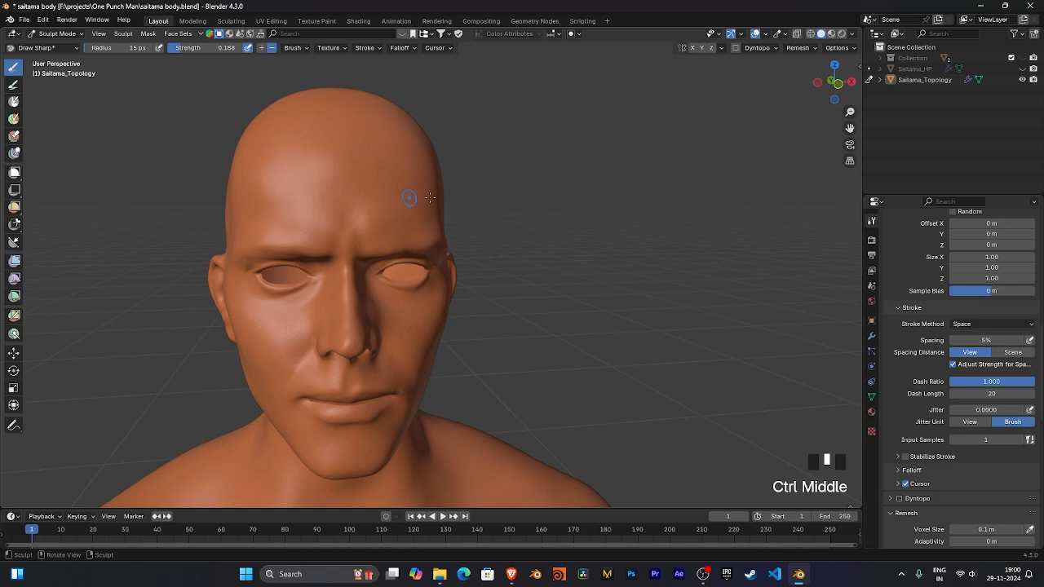
middle_drag(419, 356, 418, 346)
shift+middle_drag(423, 349, 366, 279)
middle_drag(412, 305, 377, 255)
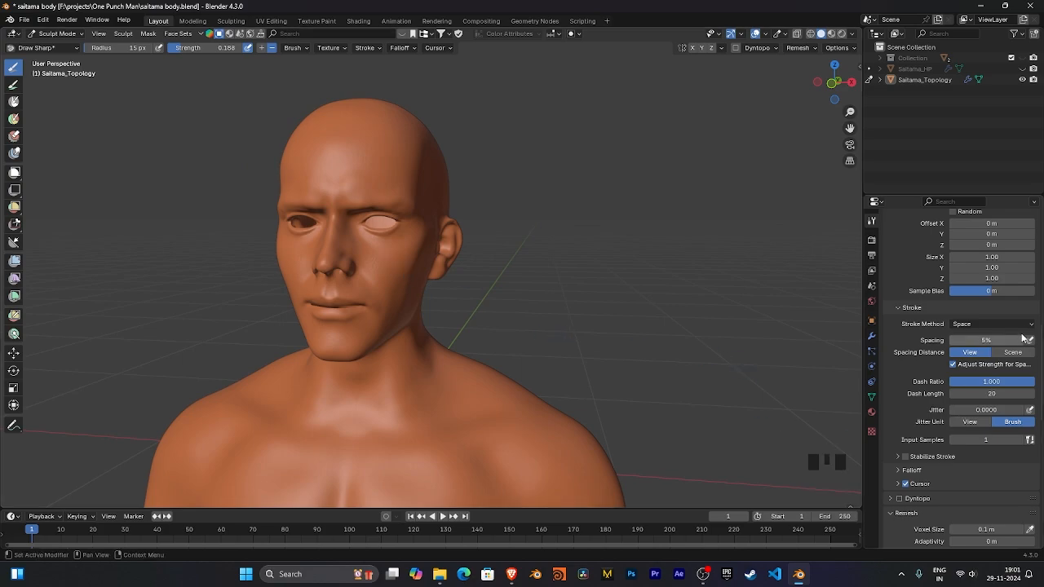
Check the Remesh and Symmetry settings, and inspect the head from the front, side and close up before viewing the torso.
drag(1041, 337, 1041, 406)
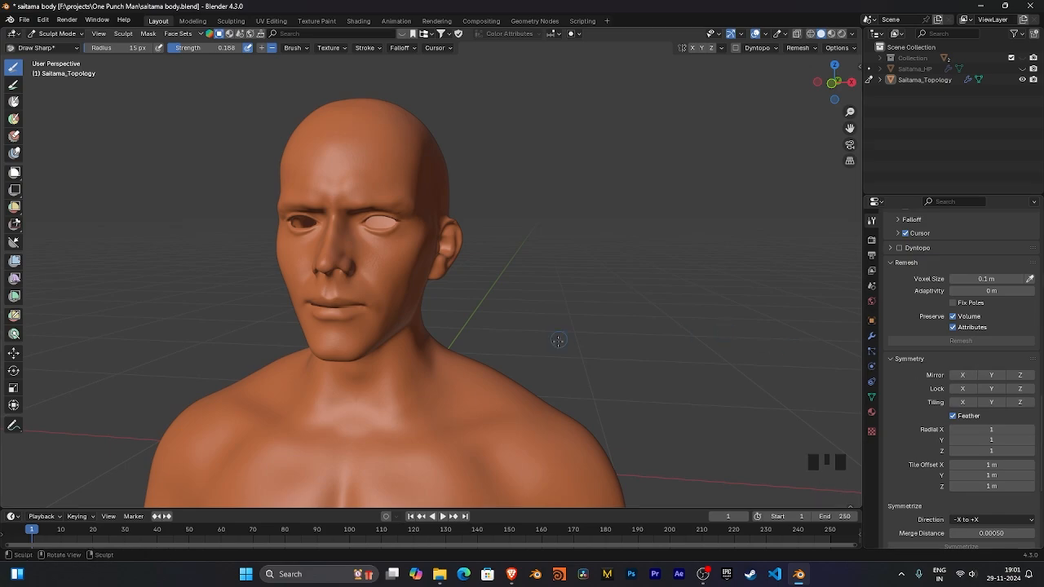
middle_drag(550, 342, 467, 259)
scroll(543, 287, down, 3)
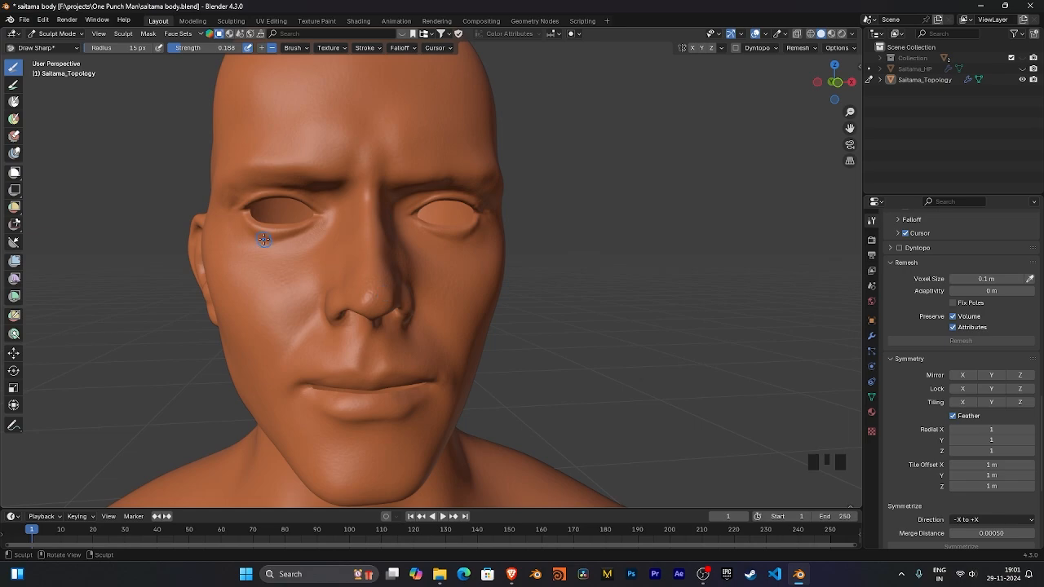
mouse_move(481, 290)
middle_down()
mouse_move(498, 281)
mouse_move(480, 289)
middle_up()
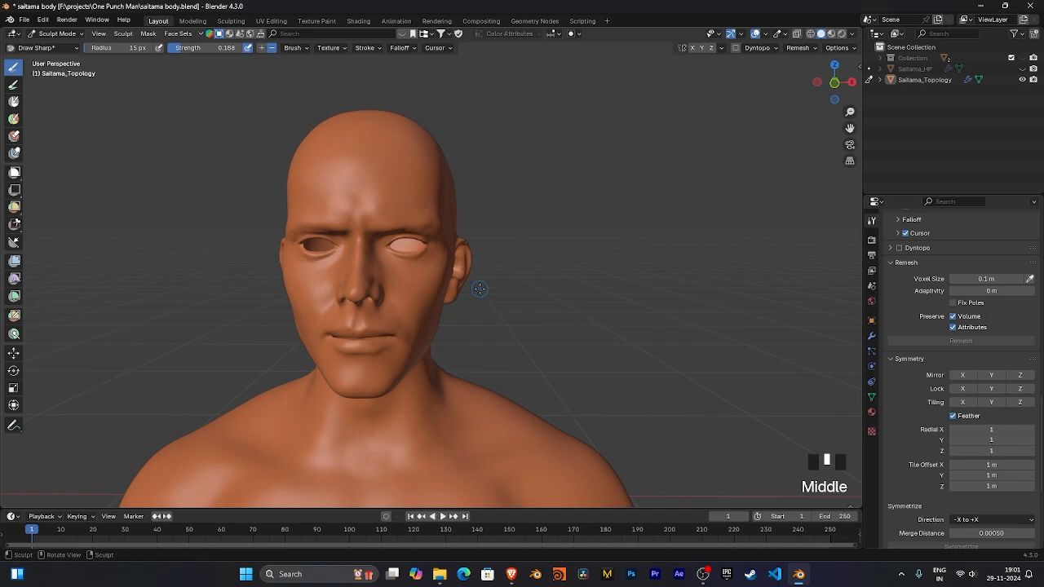
middle_drag(498, 298, 470, 263)
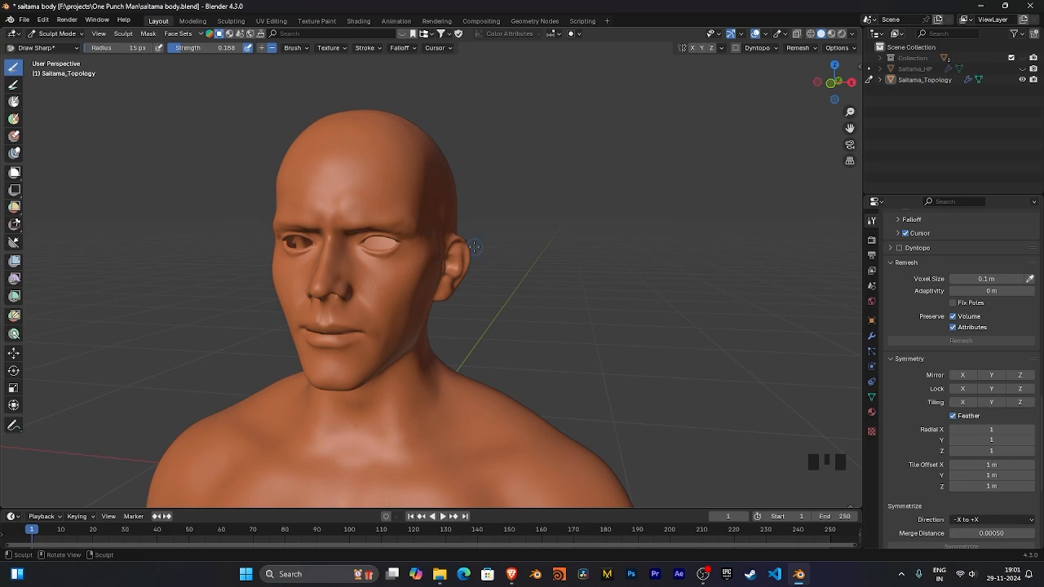
middle_drag(534, 267, 391, 296)
middle_drag(498, 250, 441, 249)
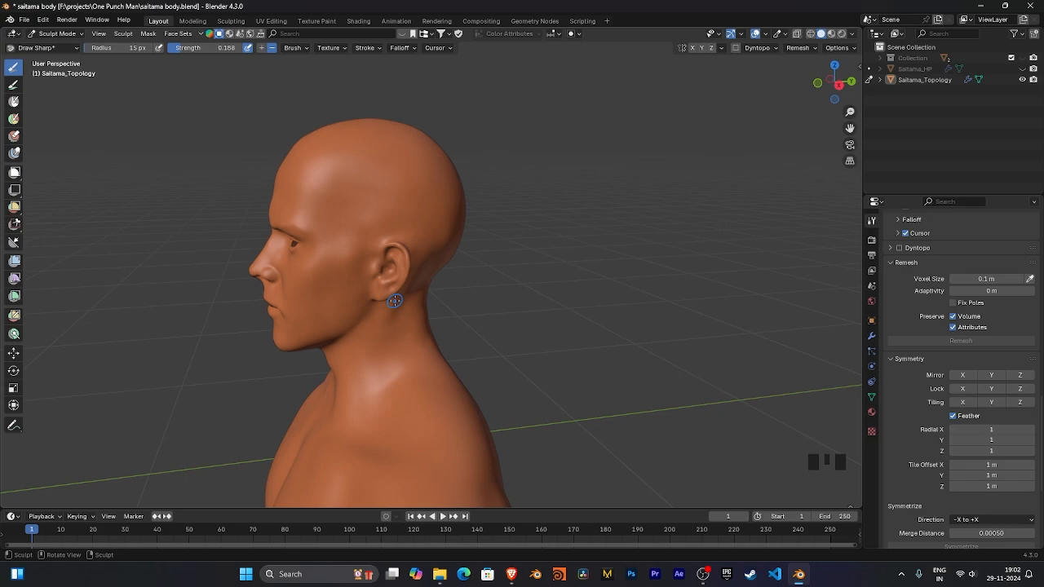
mouse_move(394, 301)
middle_down()
mouse_move(520, 317)
mouse_move(516, 270)
mouse_move(429, 300)
mouse_move(506, 301)
mouse_move(478, 261)
mouse_move(475, 318)
mouse_move(449, 322)
mouse_move(478, 303)
mouse_move(374, 305)
middle_up()
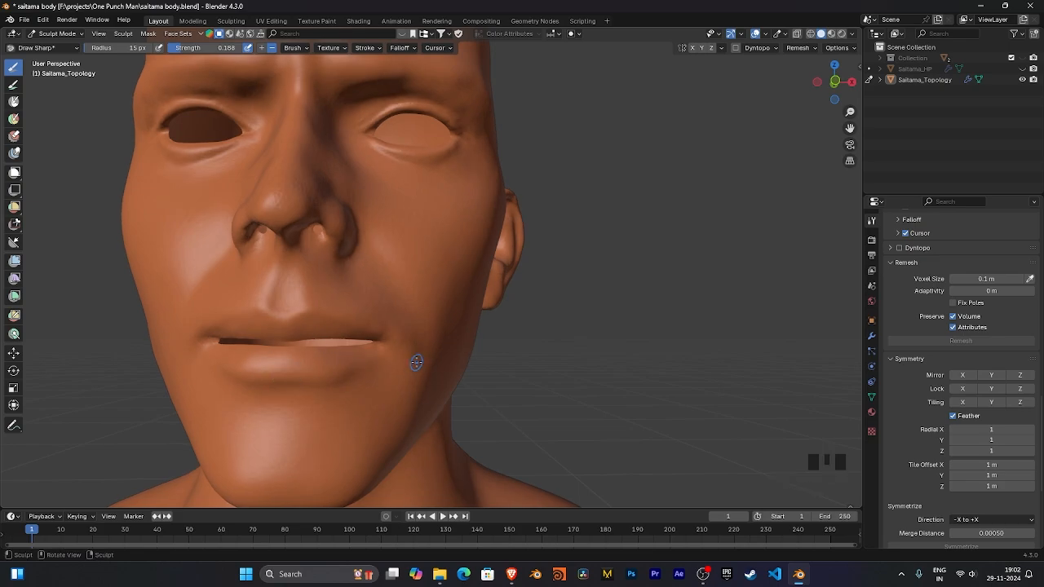
middle_drag(416, 363, 509, 369)
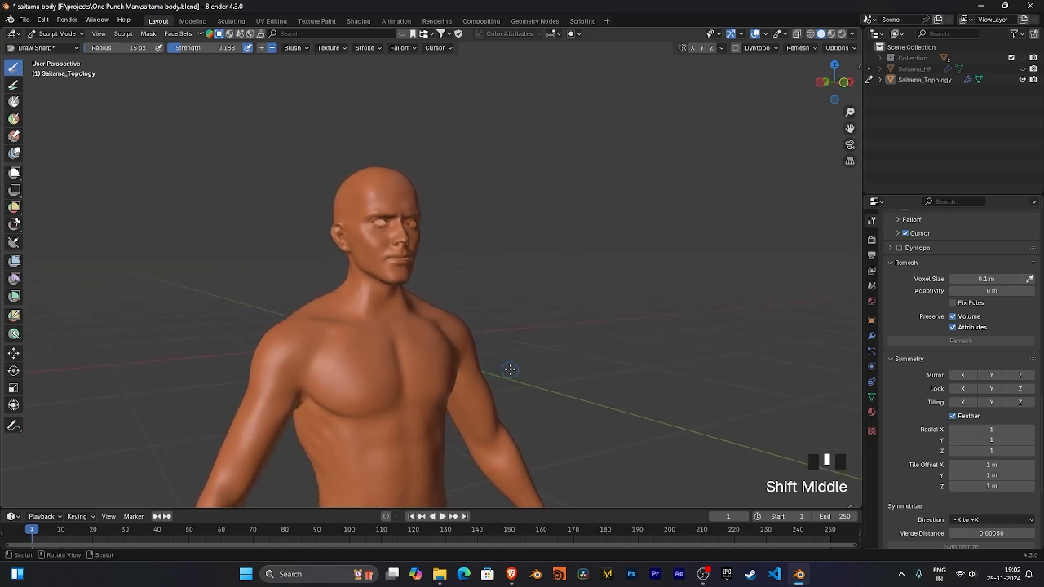